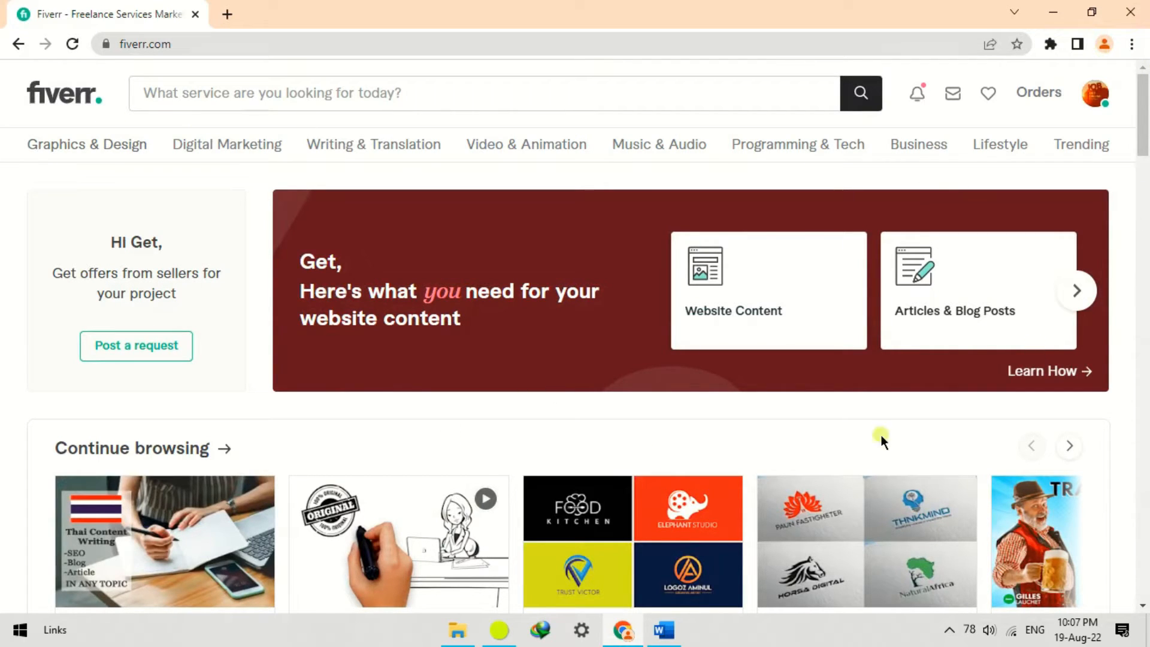
Start the Become a Seller onboarding from the account options and dismiss the audio download prompt
left_click(1094, 93)
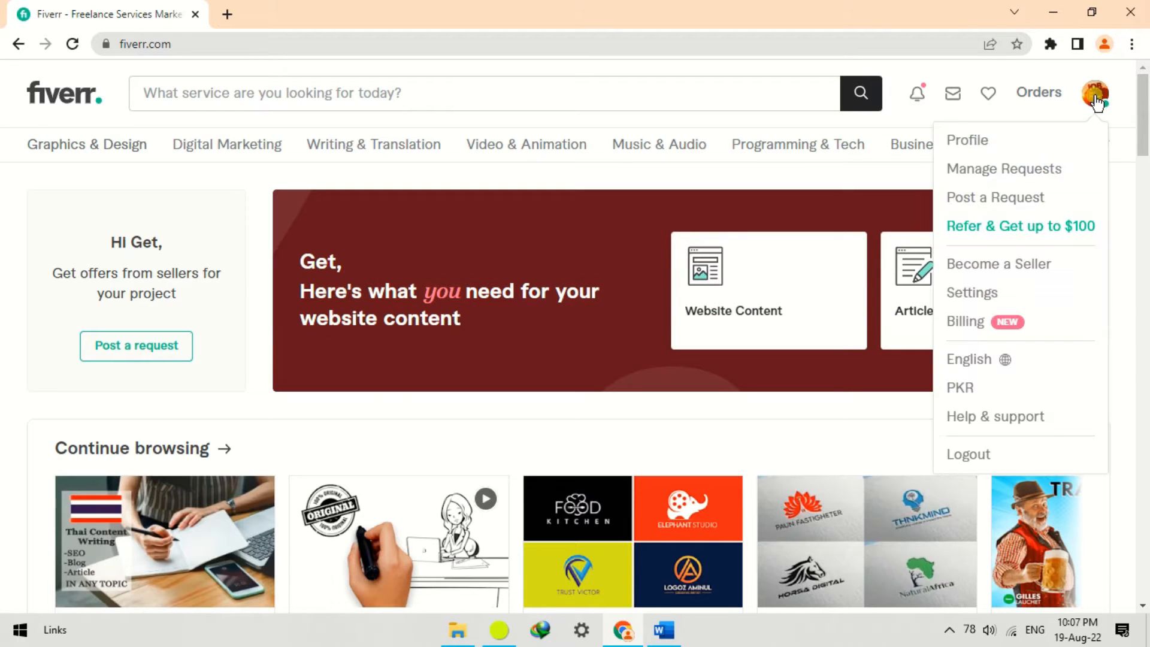
left_click(1024, 270)
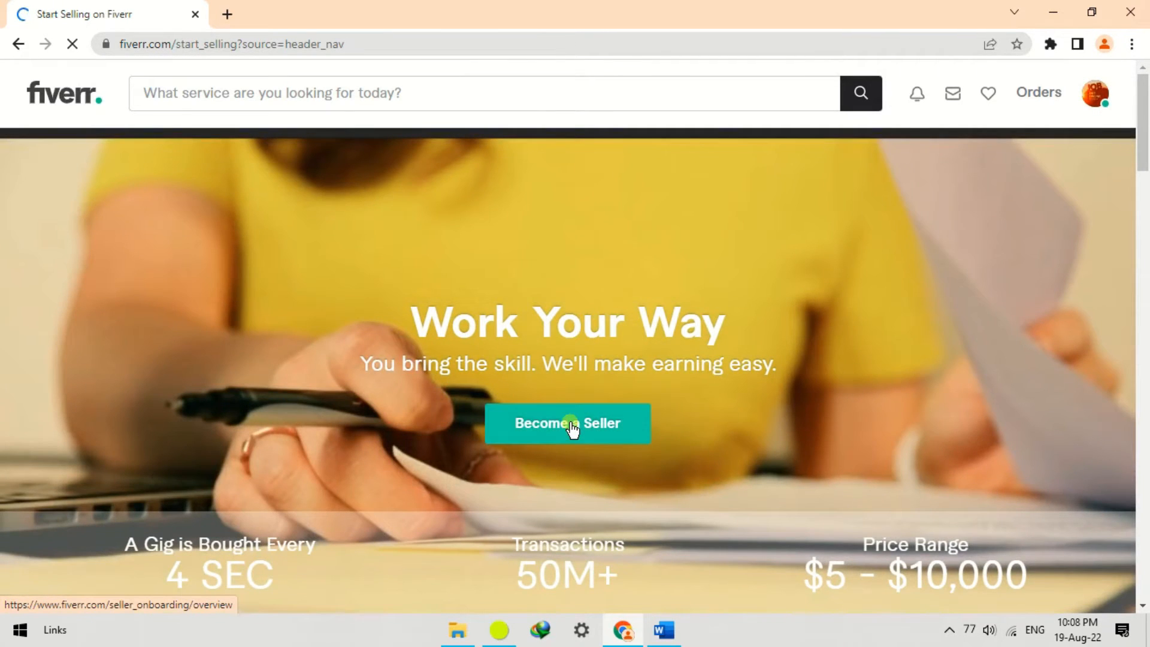
left_click(571, 424)
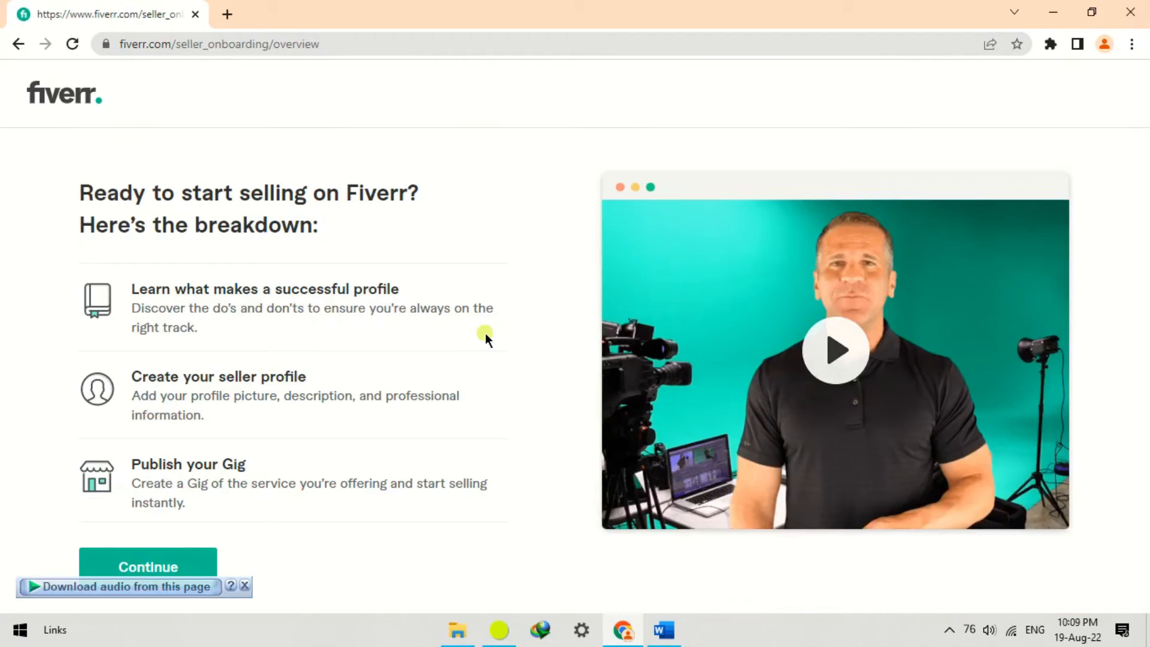
left_click(245, 585)
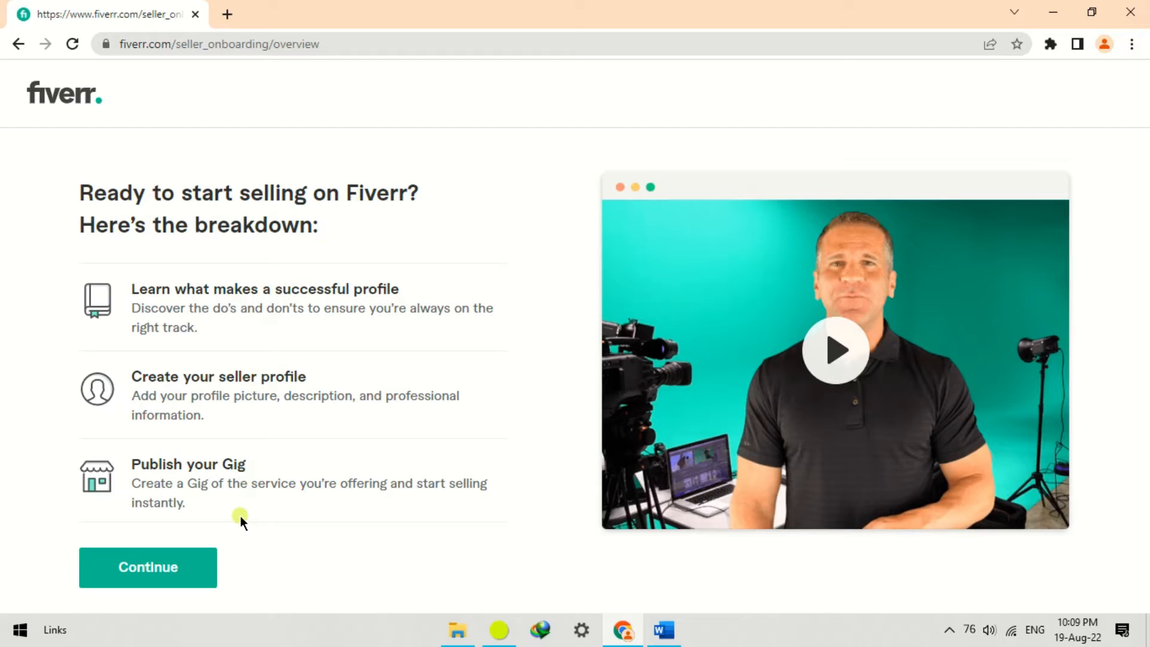
Continue through the seller overview, the successful-profile tips and the things-to-avoid page to the Personal Info form
left_click(199, 554)
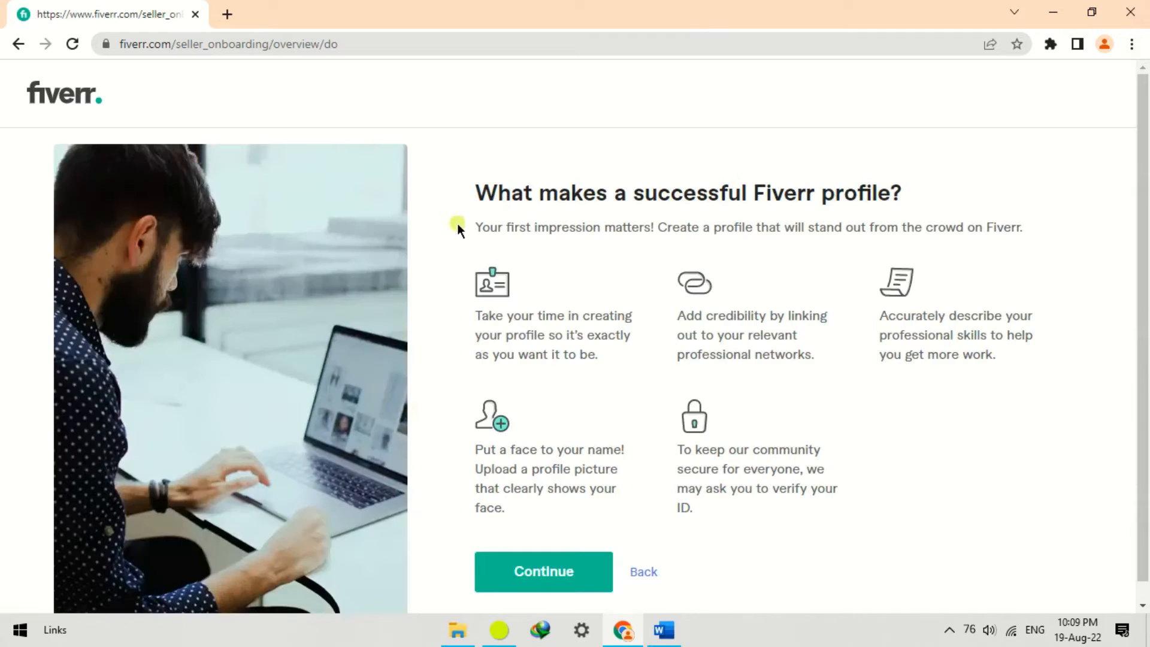
scroll(456, 230, "down", 1)
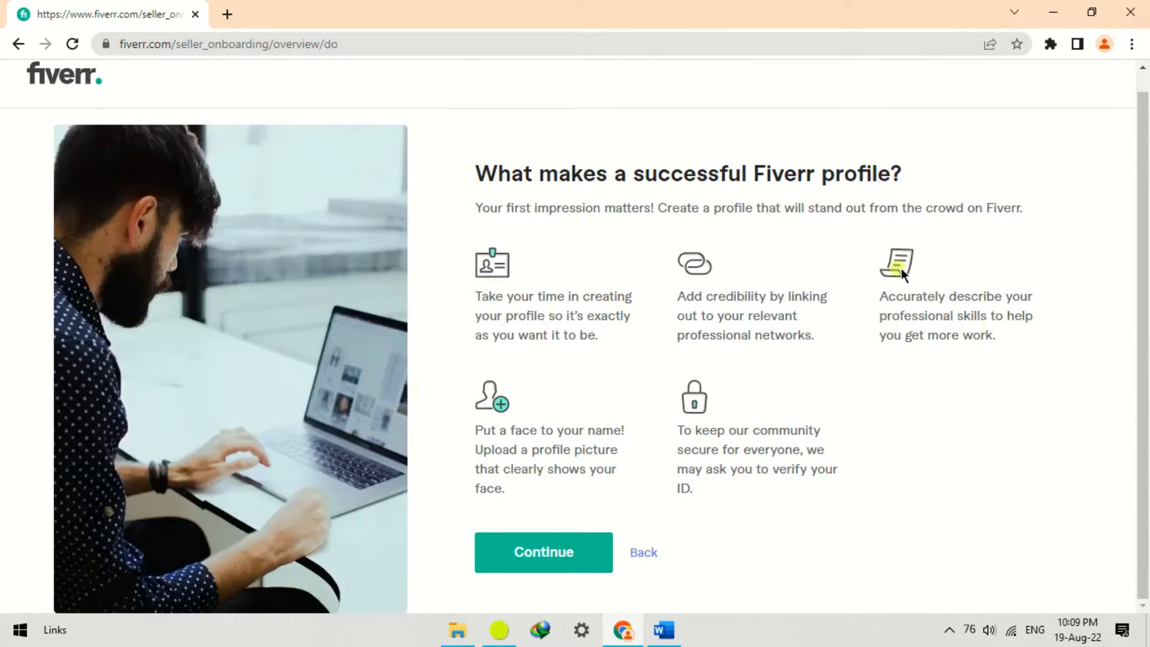
left_click(519, 562)
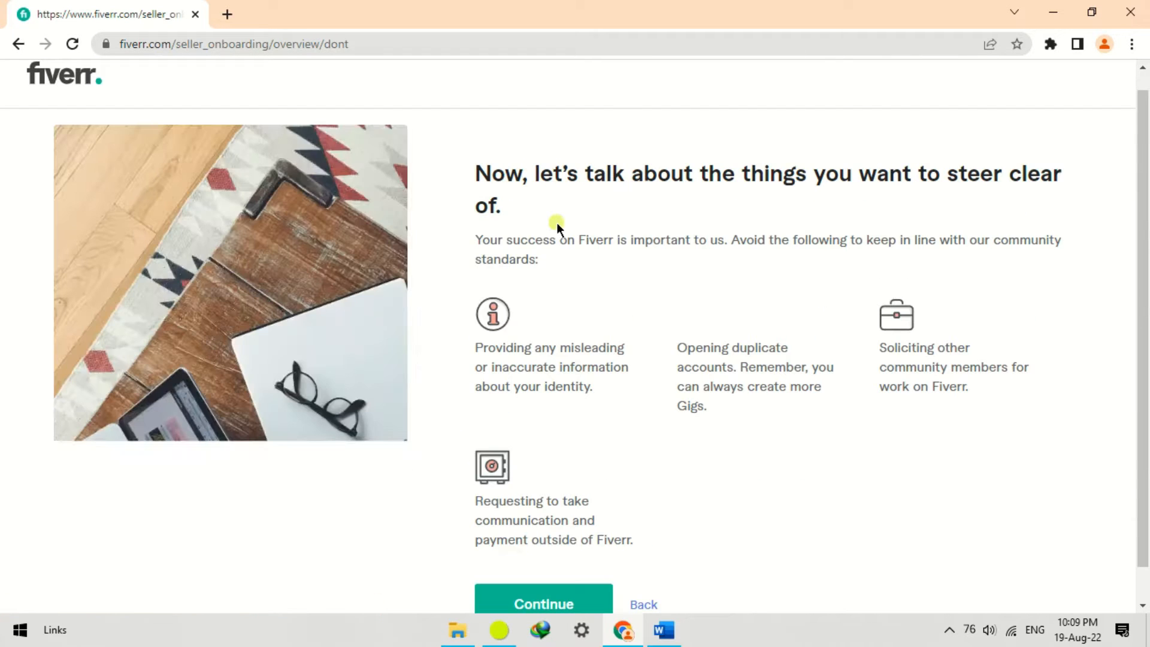
scroll(557, 225, "down", 1)
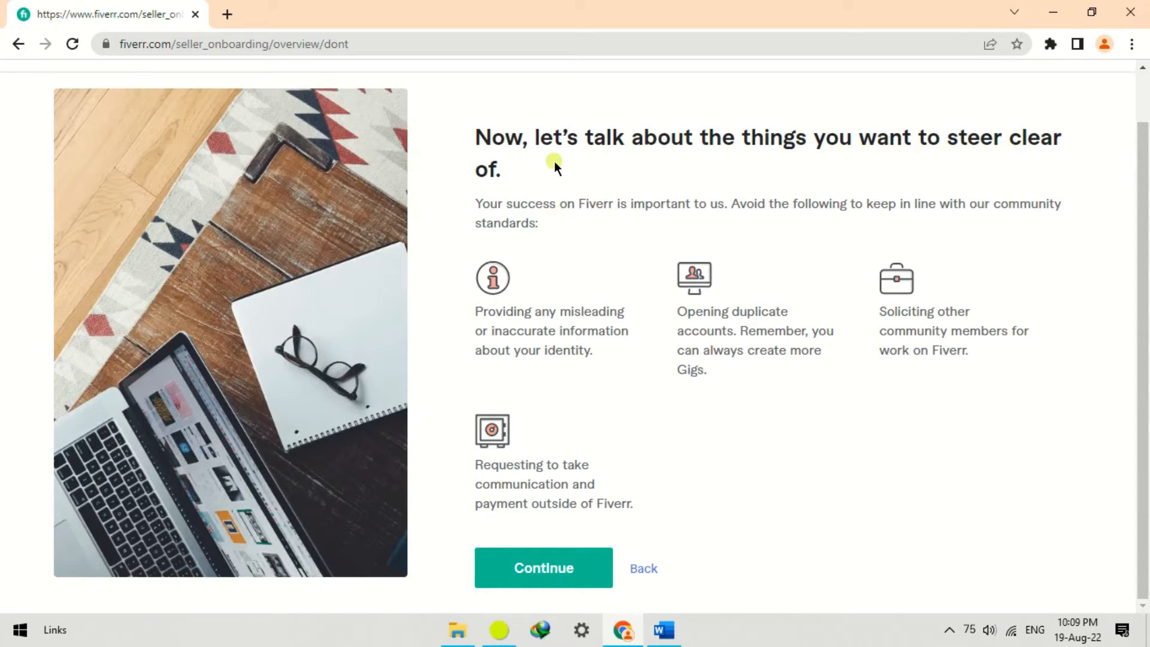
left_click(571, 569)
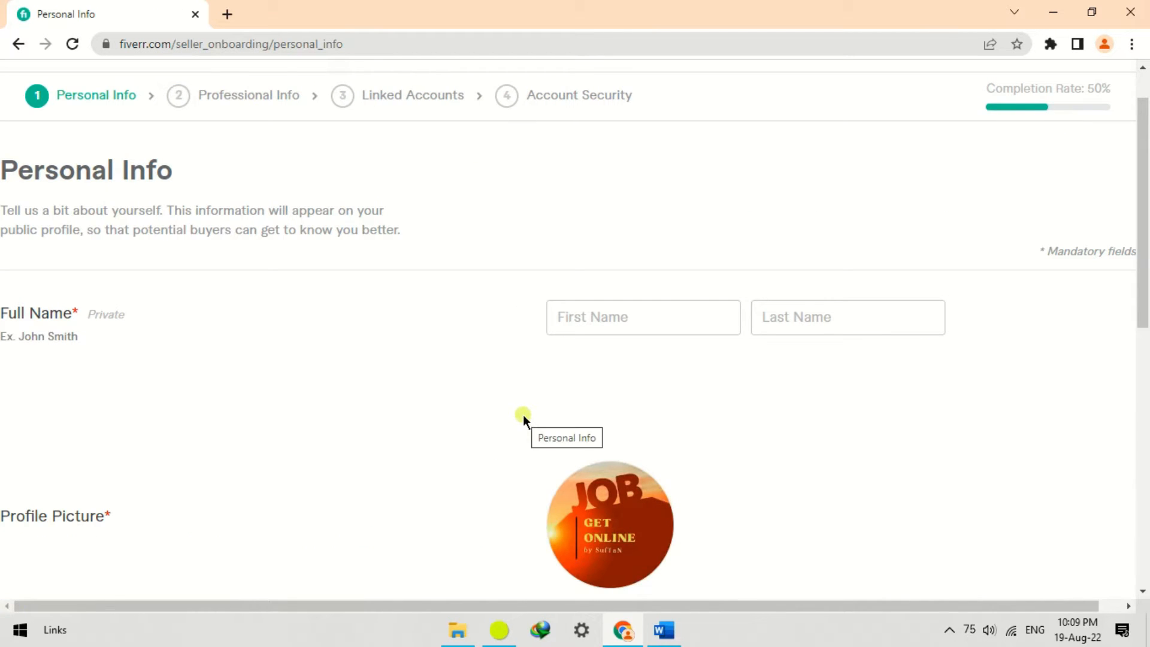
Look over the onboarding stages and the Personal Info form, from the name fields to the description and languages
scroll(523, 415, "down", 1)
scroll(522, 415, "up", 1)
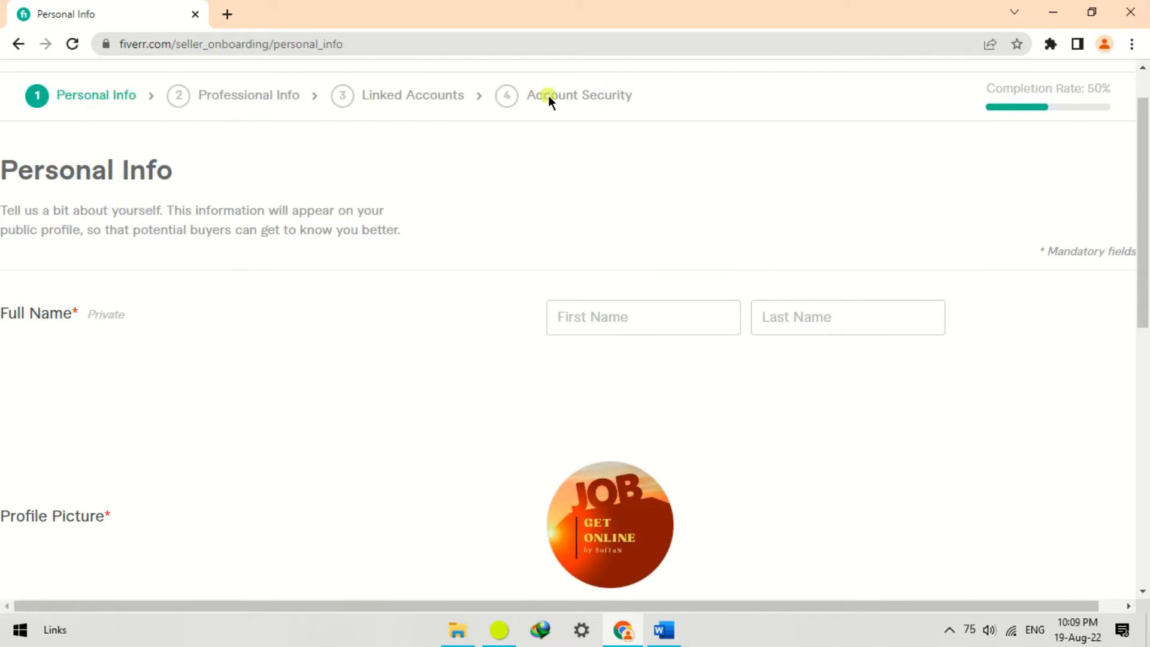
scroll(542, 120, "up", 1)
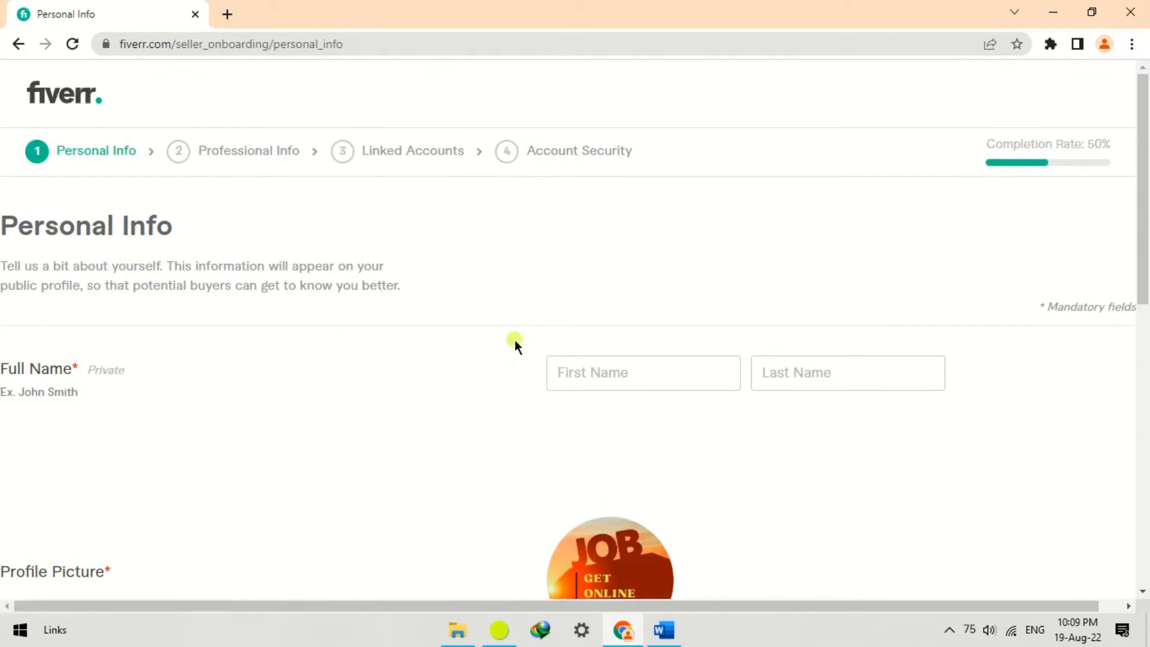
scroll(482, 368, "down", 1)
scroll(482, 365, "down", 1)
scroll(482, 365, "up", 1)
scroll(482, 365, "down", 1)
scroll(482, 365, "up", 1)
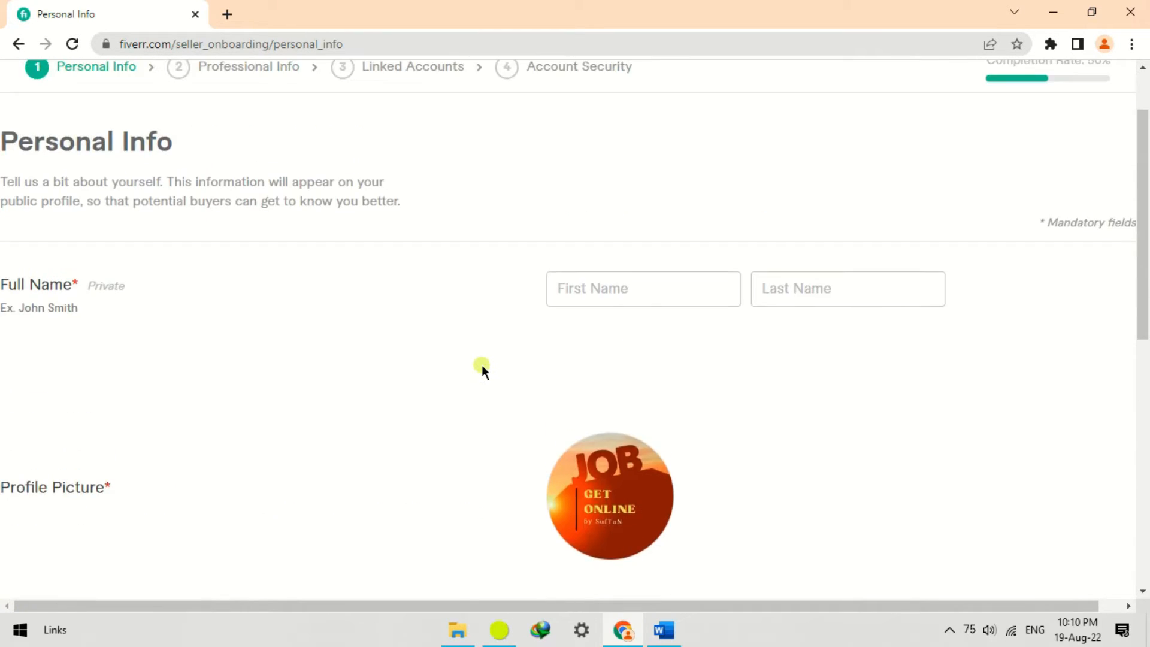
scroll(290, 354, "down", 7)
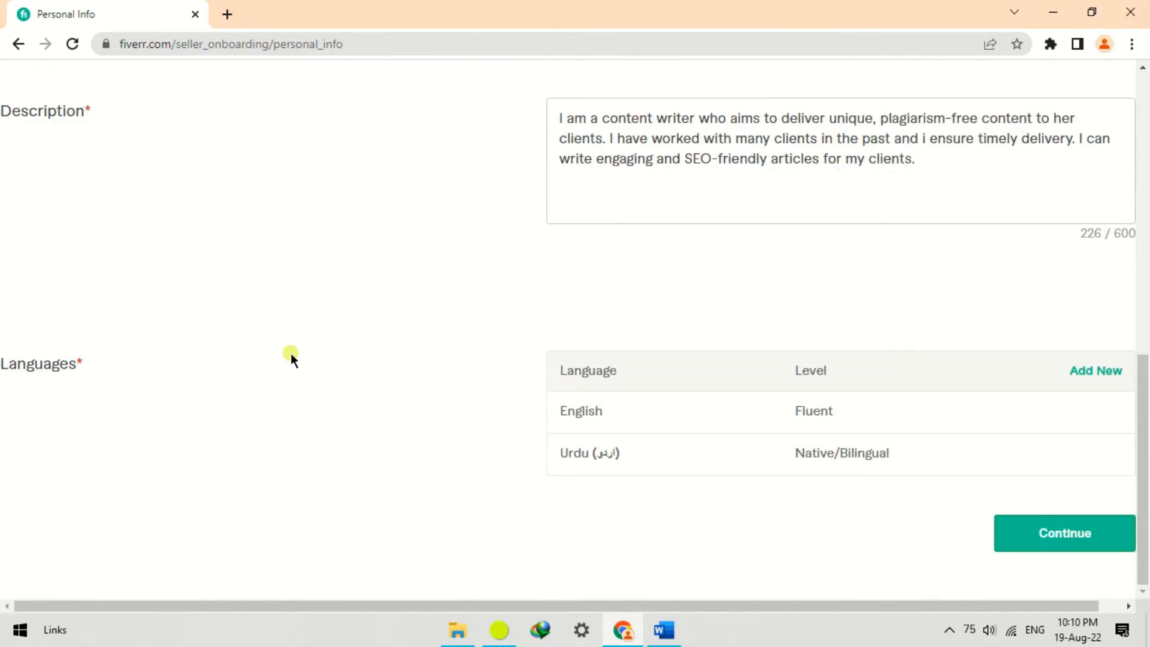
scroll(290, 353, "up", 4)
scroll(290, 354, "up", 3)
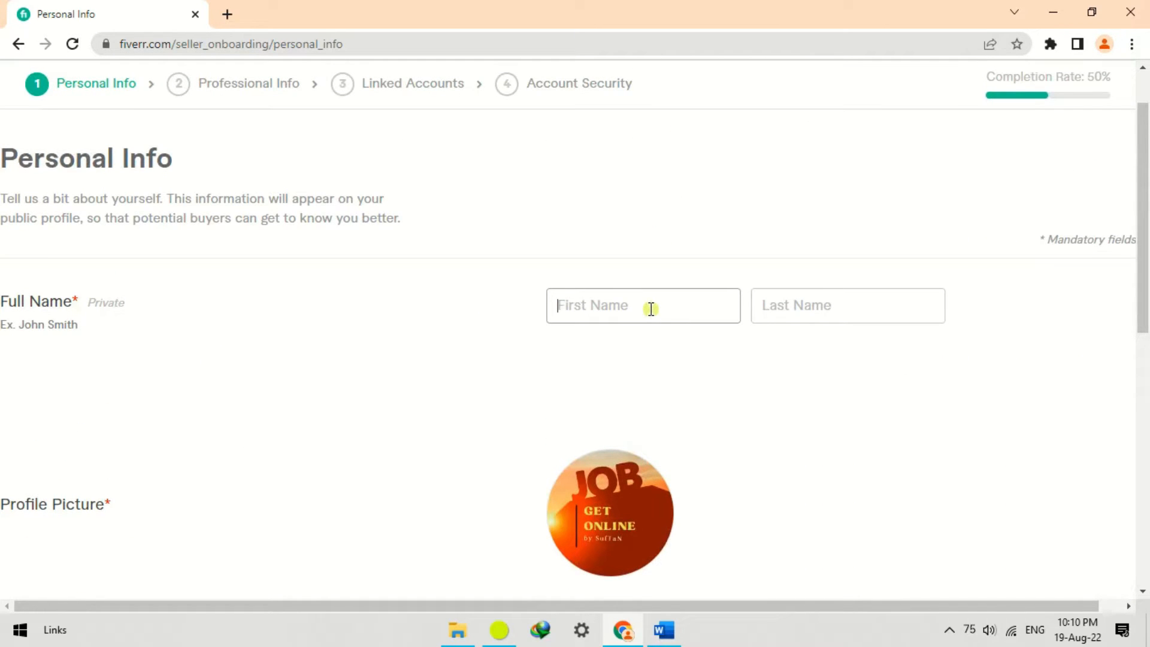
Fill in the full name with "Get Job" as the first name and "Online" as the last name
type("Get Jon")
key("BackSpace")
type("b")
key("Tab")
type("Online")
Check the profile picture, description and languages, and continue to the Professional Info stage
scroll(448, 331, "down", 4)
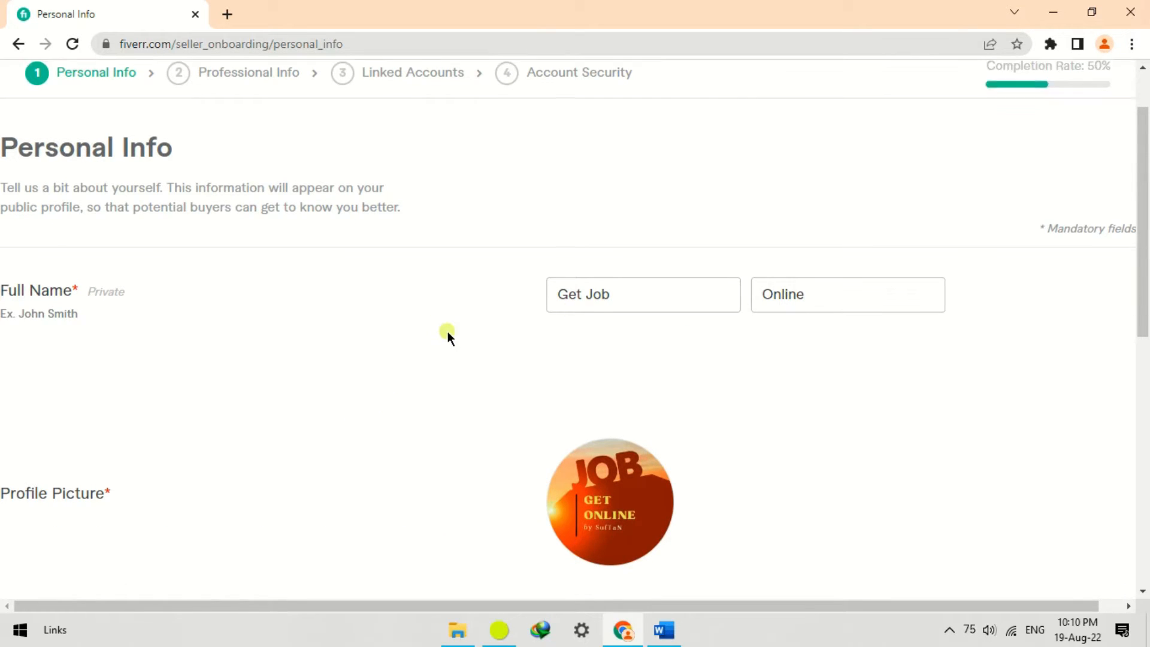
scroll(599, 282, "down", 1)
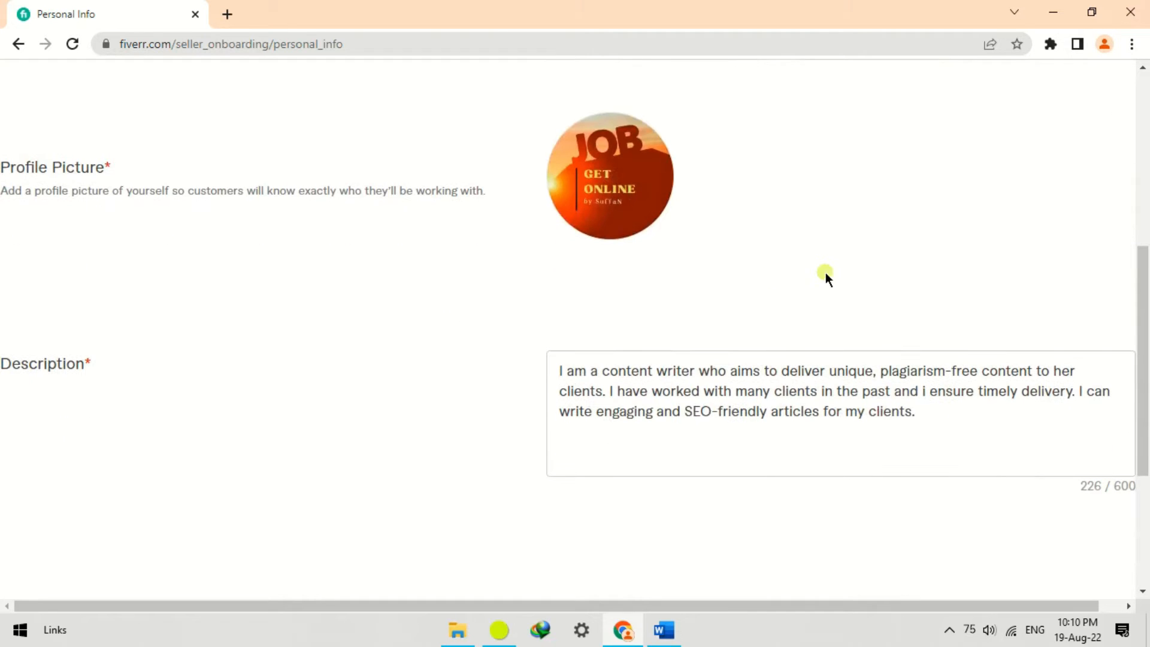
left_click(647, 390)
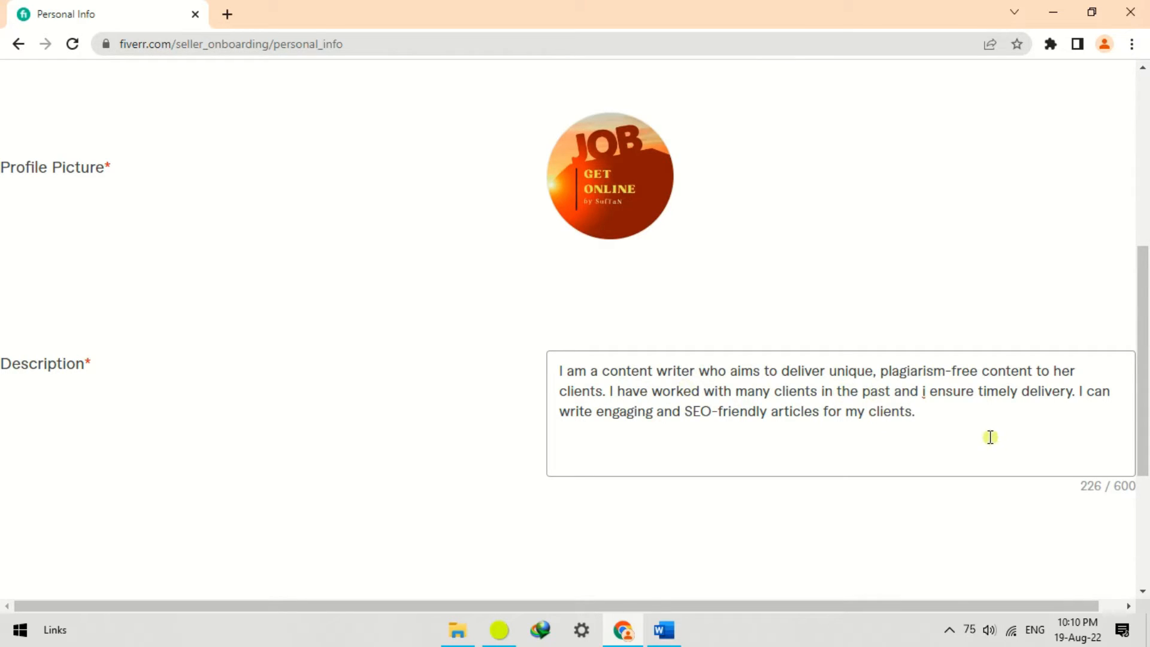
scroll(653, 392, "down", 3)
scroll(653, 392, "down", 2)
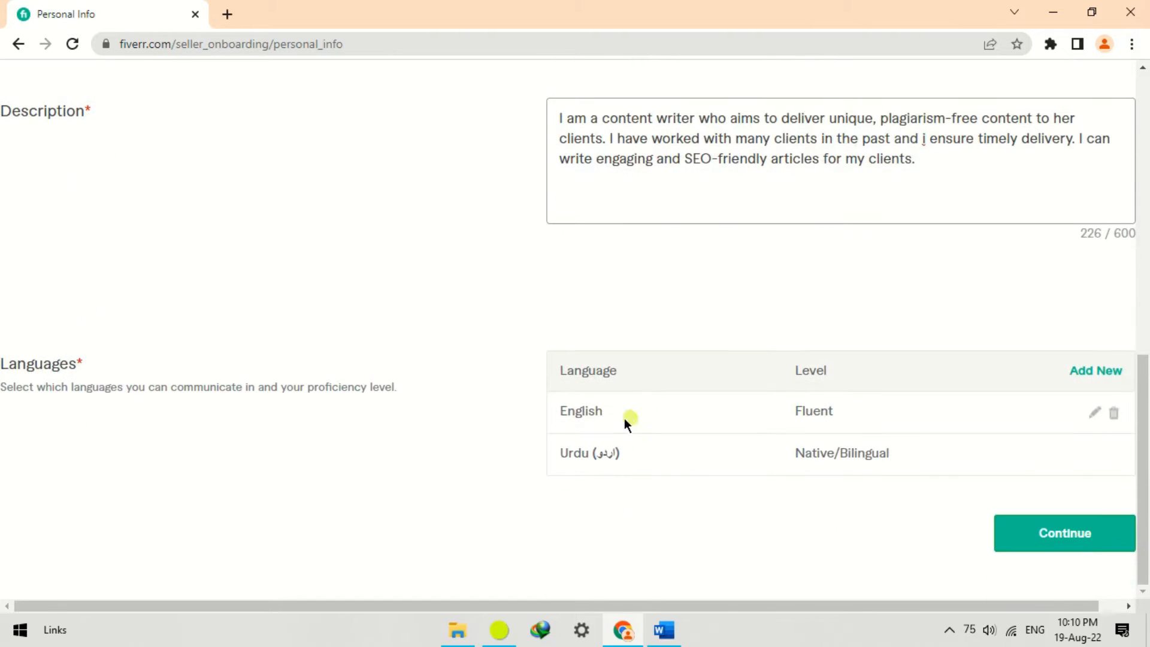
left_click(1046, 532)
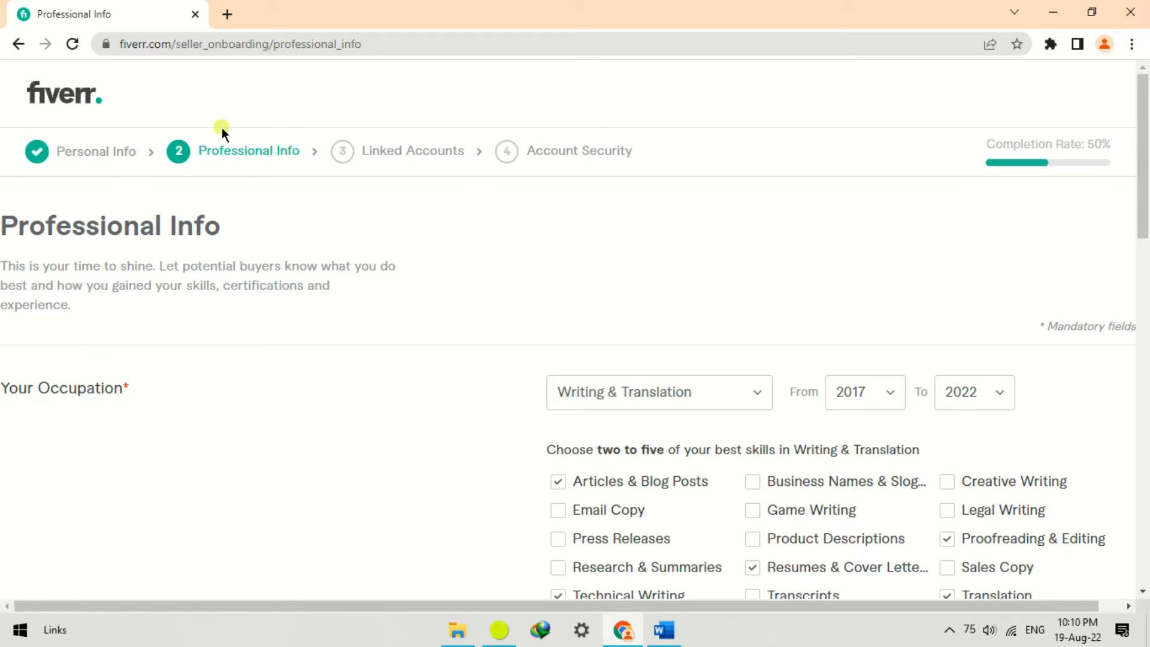
Set the occupation to Writing & Translation with the period from 2017 to 2021
scroll(657, 256, "down", 3)
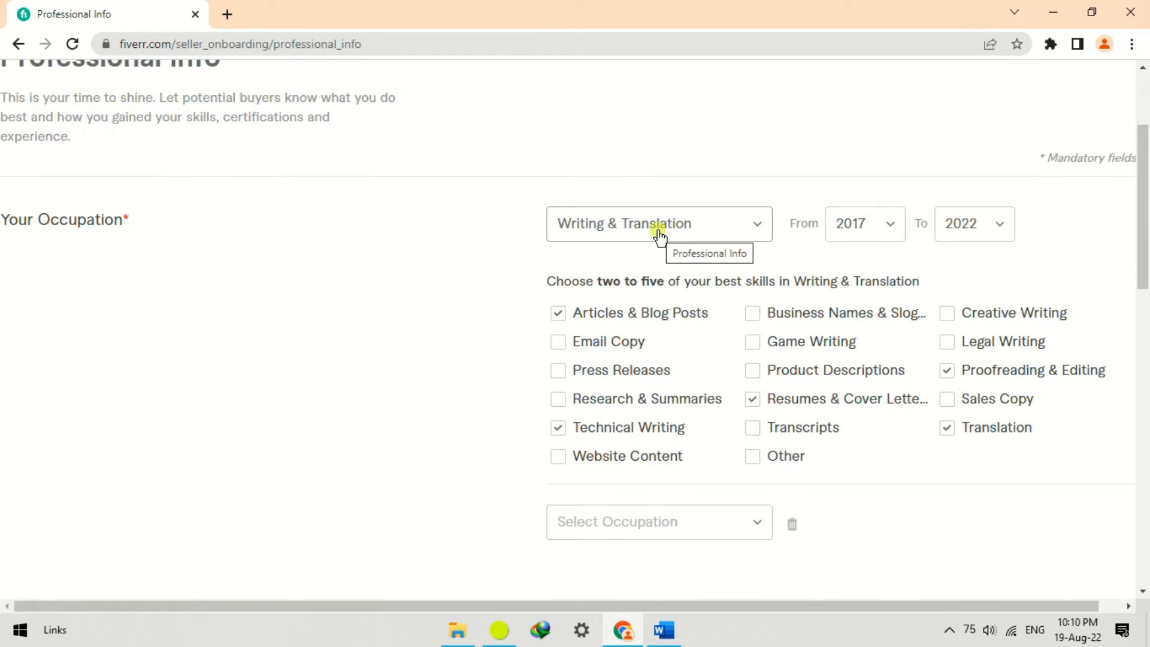
left_click(660, 237)
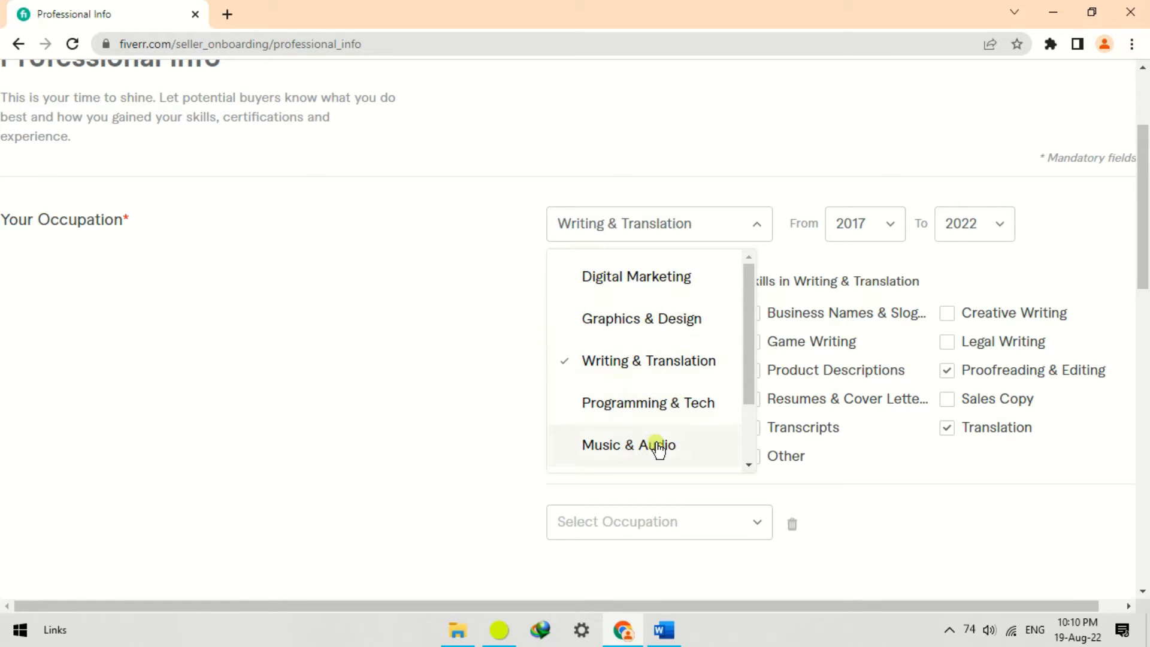
left_click(615, 370)
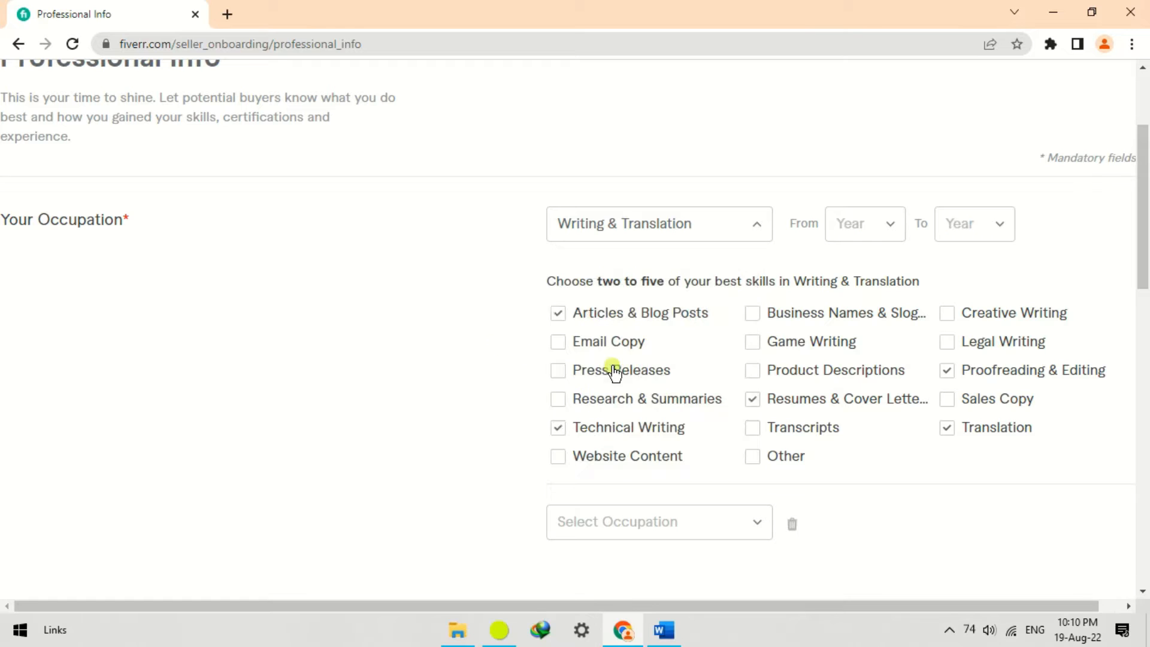
left_click(863, 234)
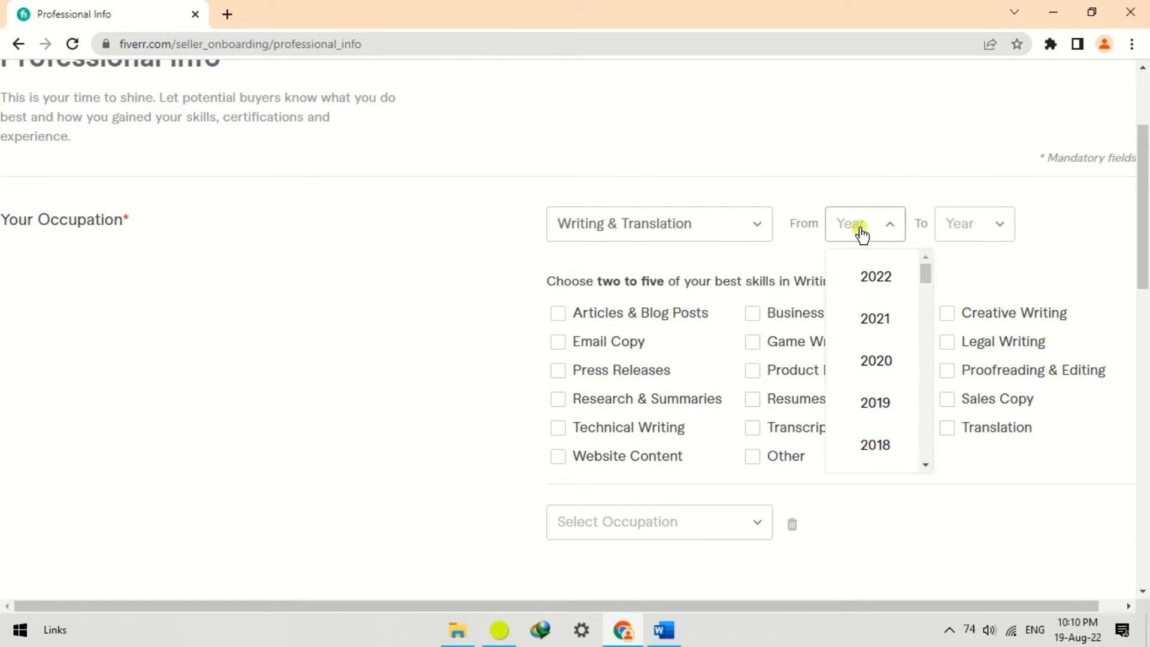
scroll(889, 342, "up", 2)
scroll(888, 339, "down", 5)
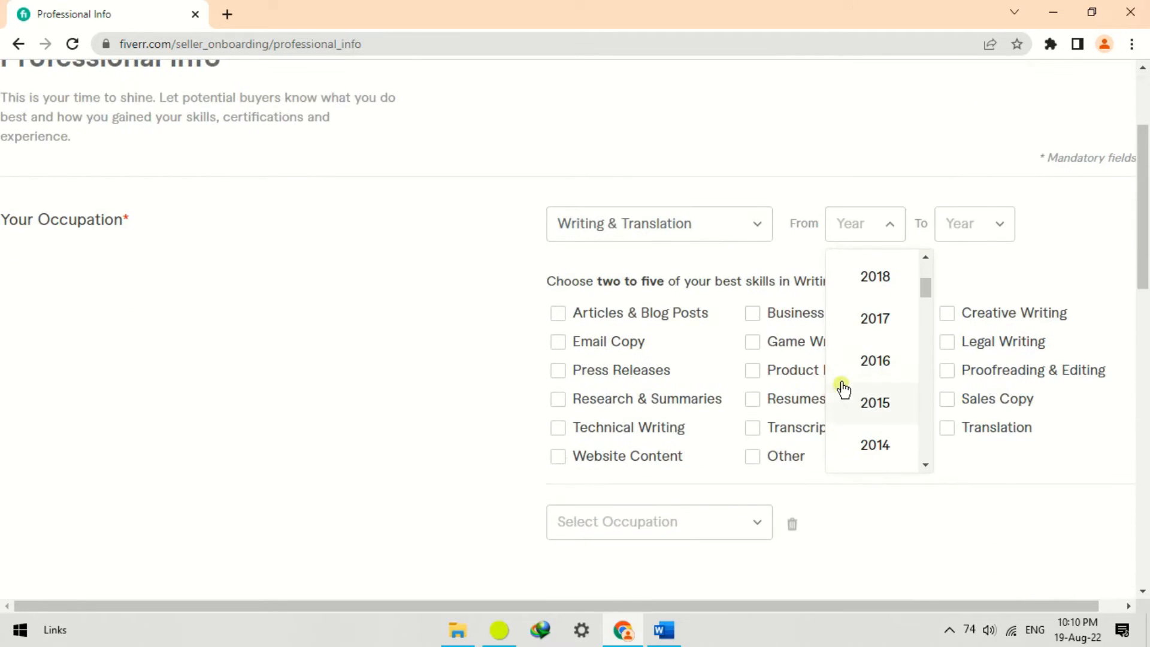
left_click(876, 324)
left_click(977, 232)
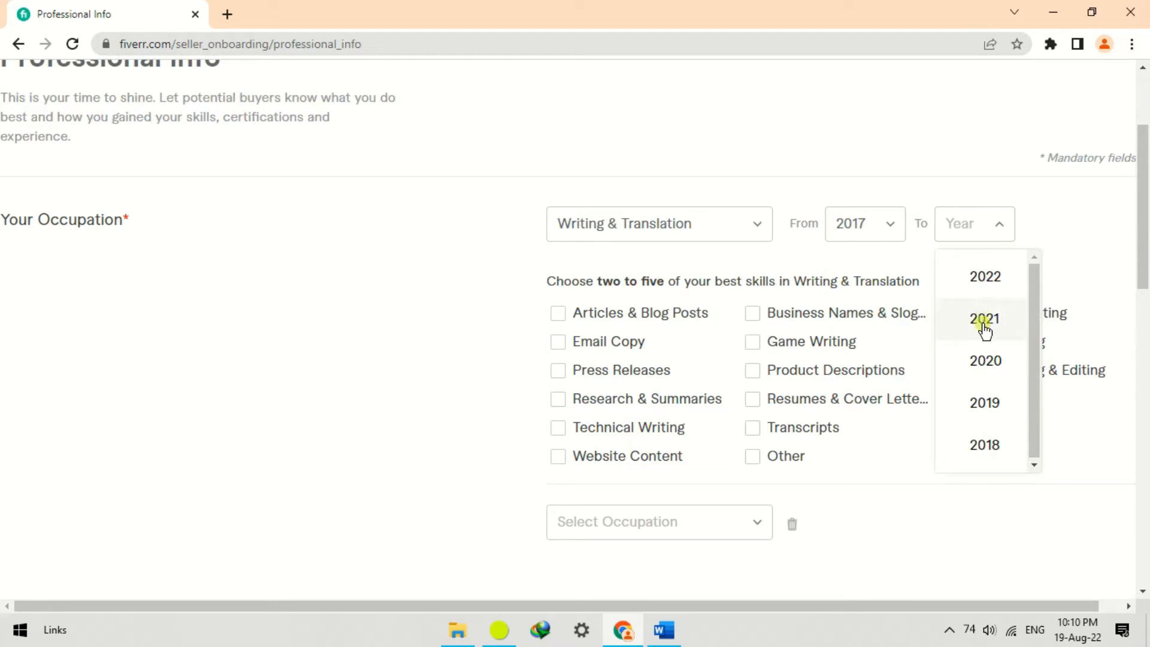
left_click(985, 324)
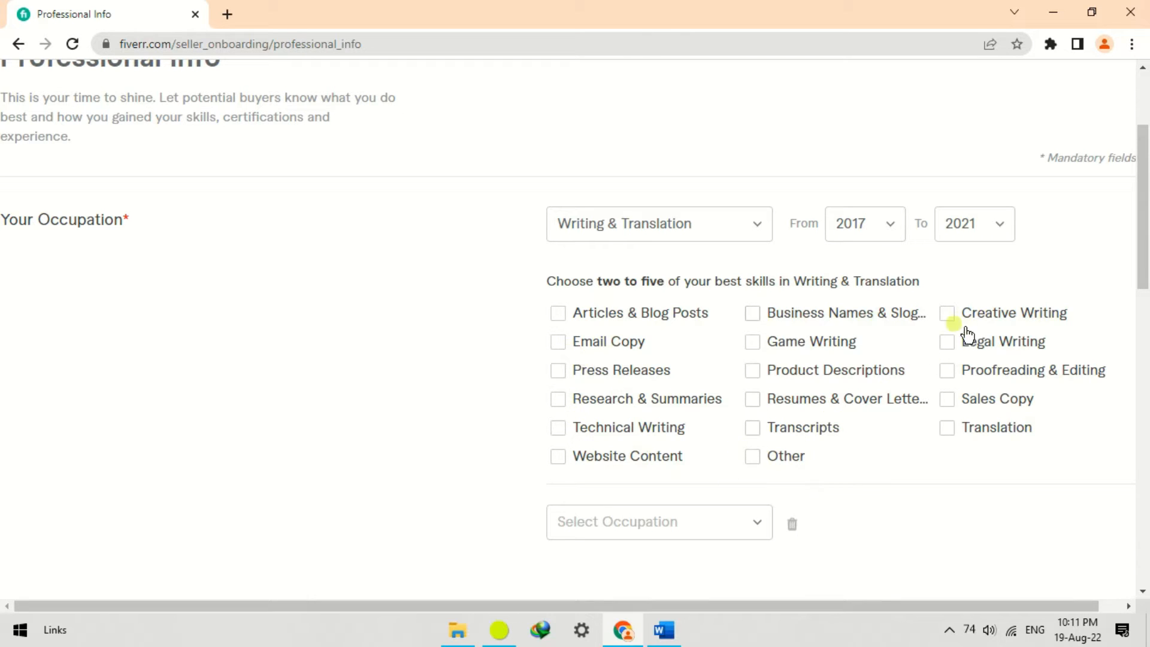
Choose Translation, Proofreading & Editing, Product Descriptions, Resumes & Cover Letters and Transcripts as the best writing skills
left_click(953, 436)
left_click(952, 372)
left_click(758, 374)
left_click(757, 402)
left_click(758, 431)
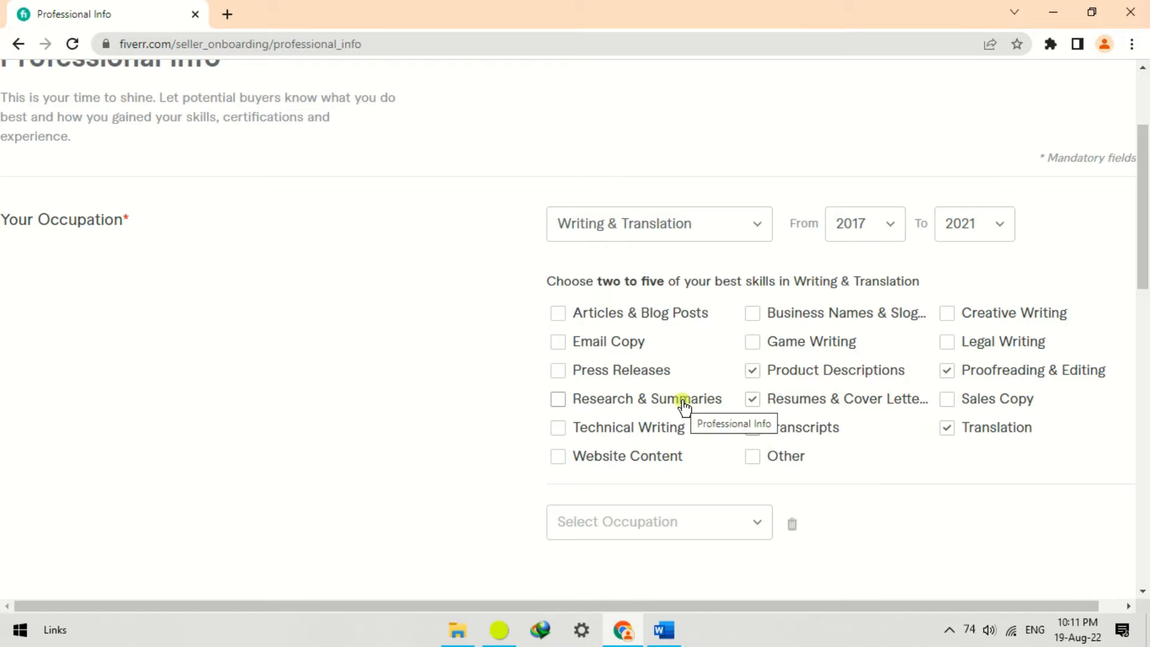
Review the skills and education entries and enter CAA as the certificate or award in the Certification section
scroll(682, 405, "down", 1)
scroll(682, 404, "down", 4)
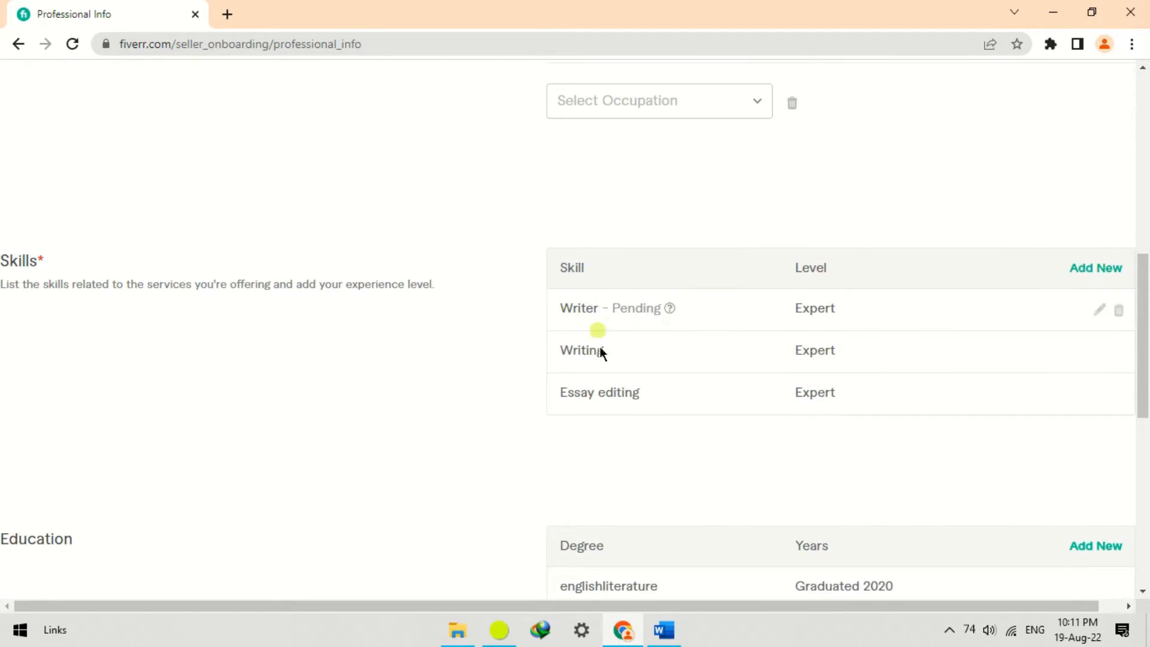
scroll(534, 371, "down", 3)
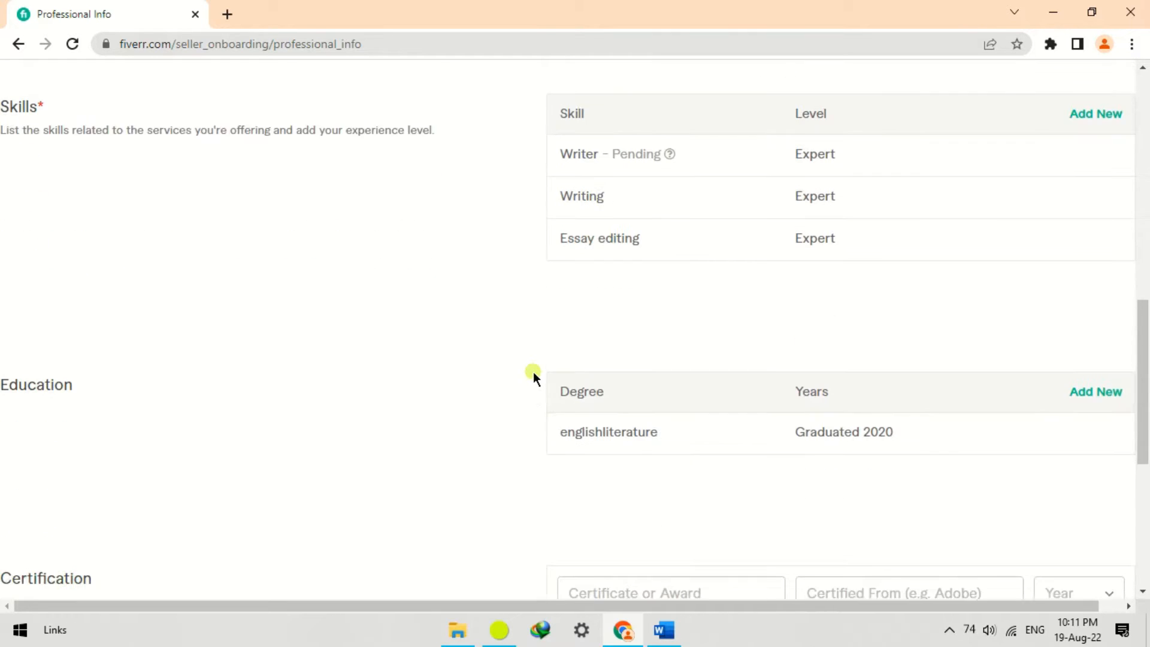
scroll(645, 414, "down", 2)
scroll(645, 414, "down", 2)
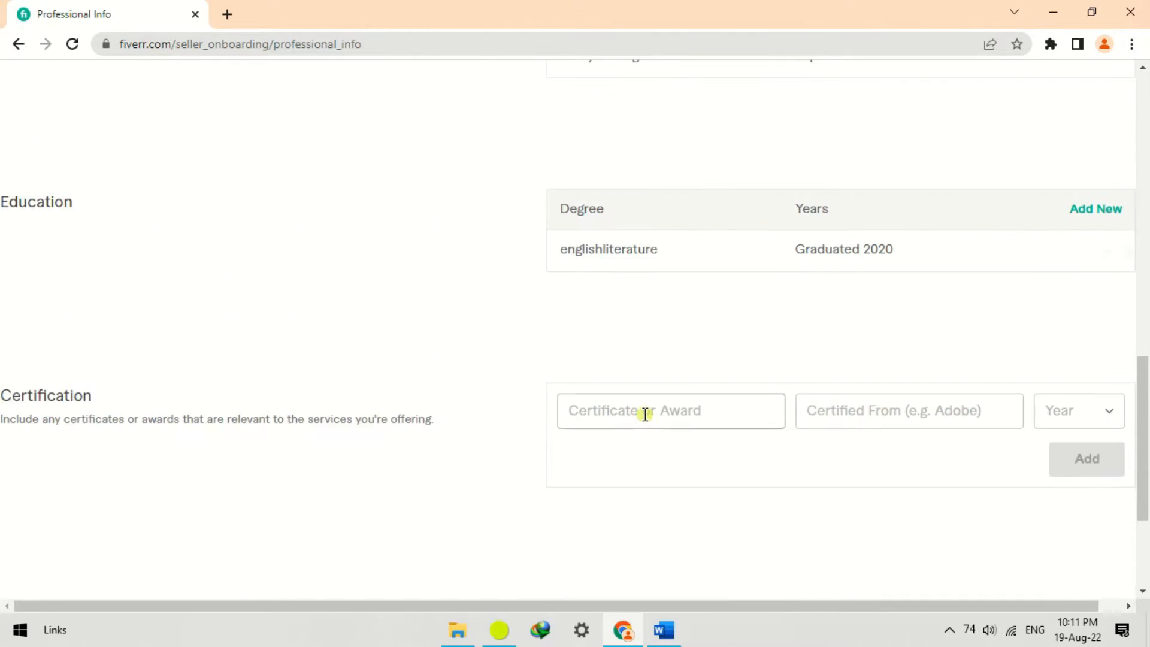
left_click(644, 331)
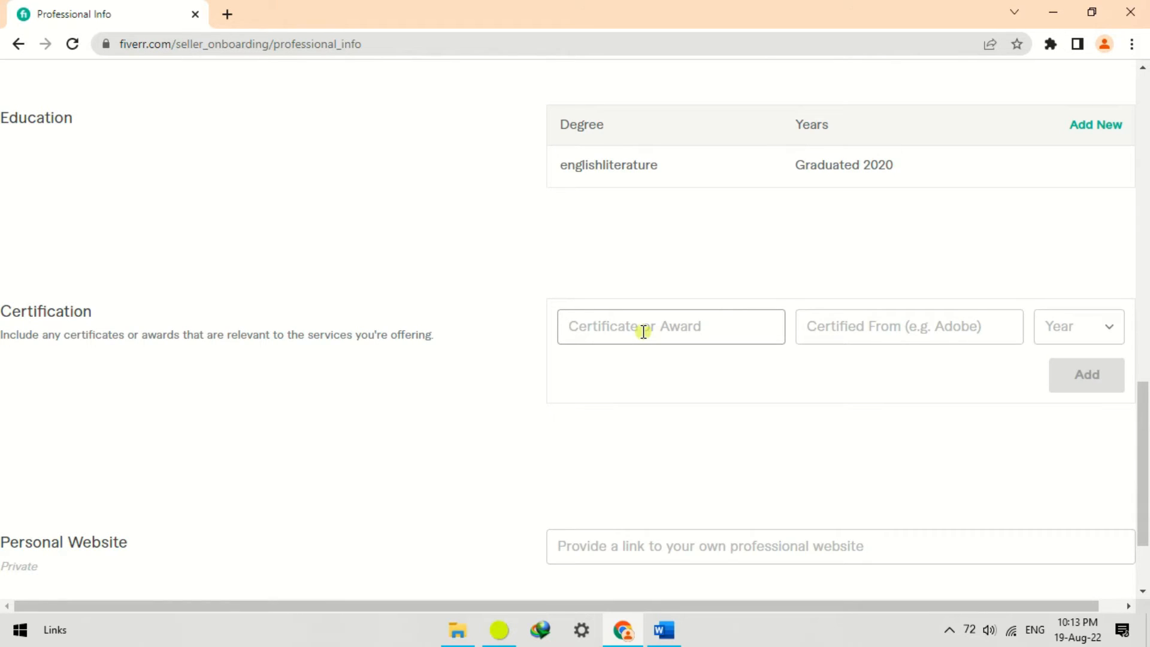
scroll(643, 334, "up", 12)
scroll(643, 333, "down", 14)
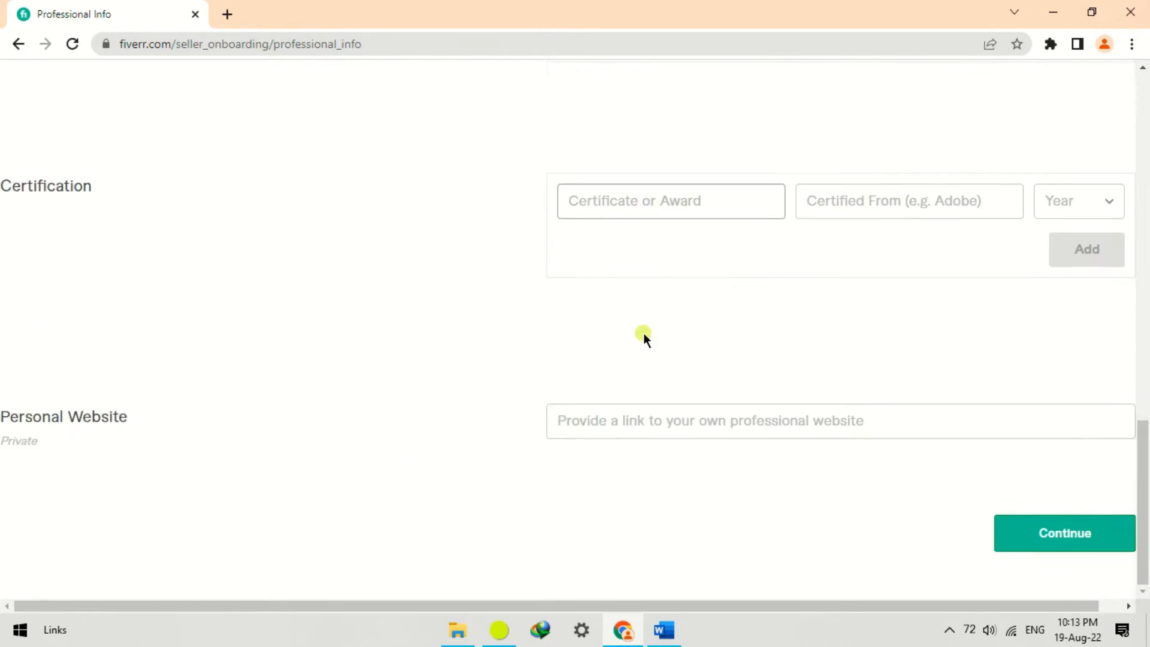
scroll(643, 334, "up", 1)
type("Cas")
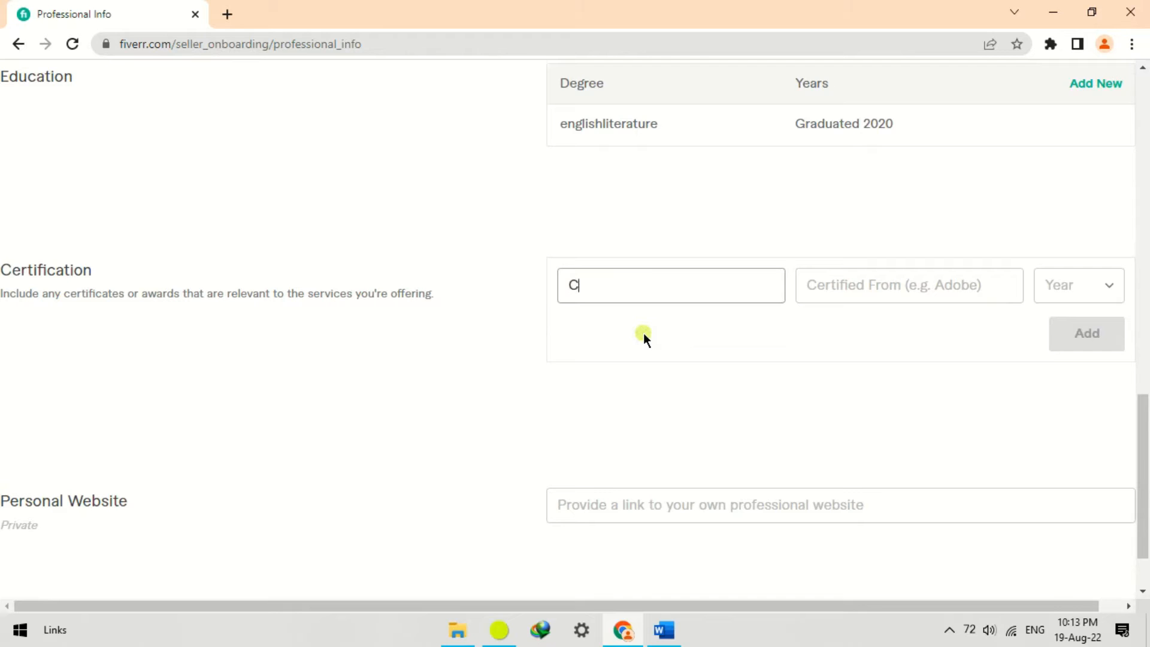
key("BackSpace")
key("BackSpace")
type("AA")
key("Tab")
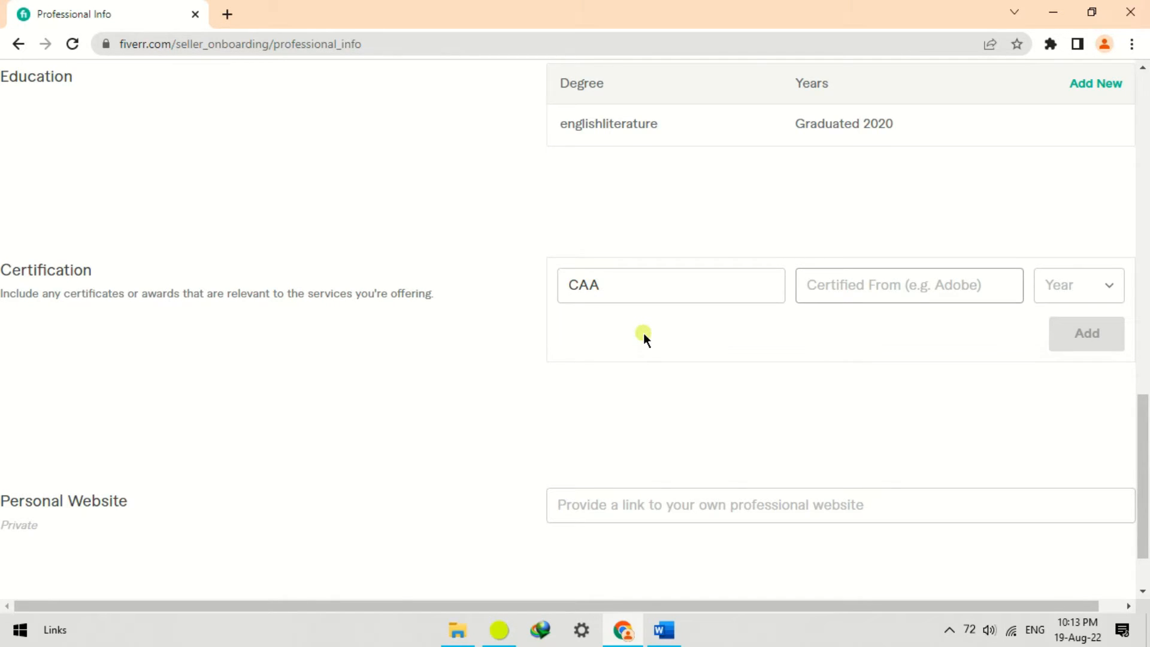
Enter Adobe as the organisation that issued the certificate
type("Adop")
key("BackSpace")
type("be")
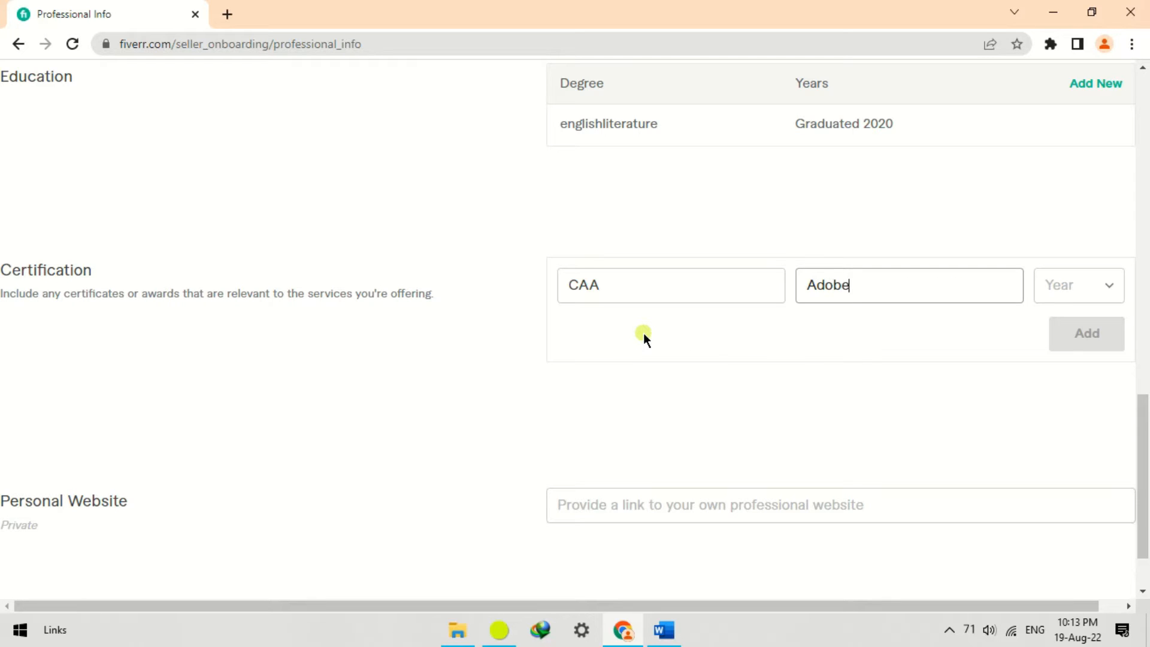
Set the certificate's year to 2020 and add the certification entry to the profile
left_click(1112, 294)
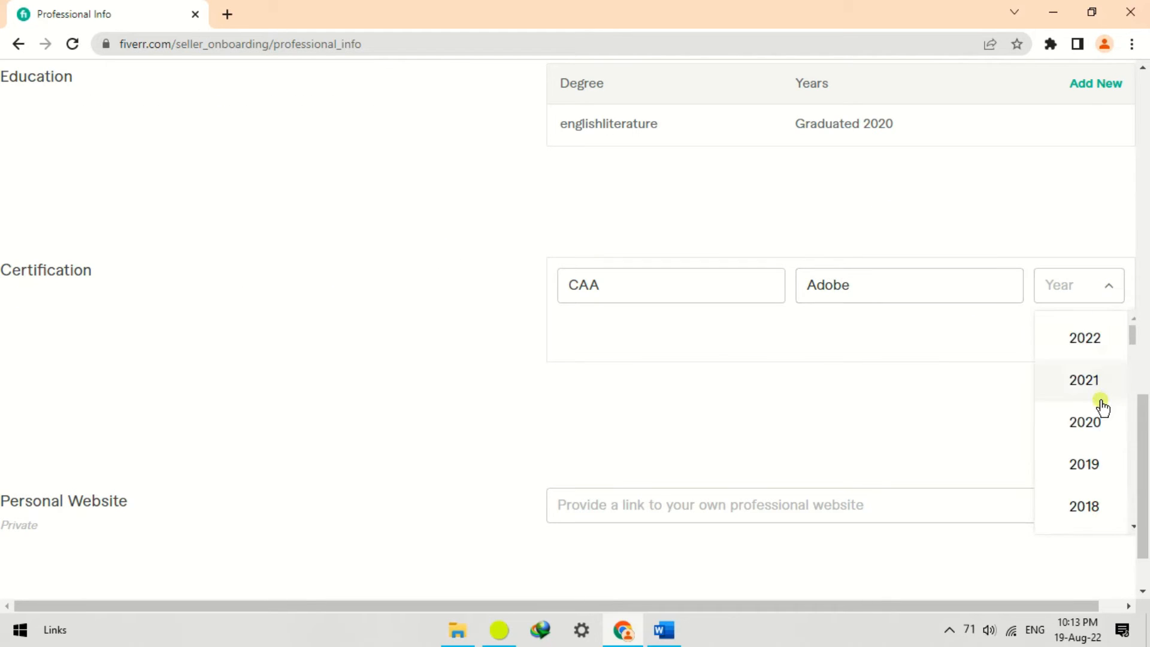
left_click(1099, 429)
scroll(652, 387, "down", 1)
scroll(652, 387, "down", 1)
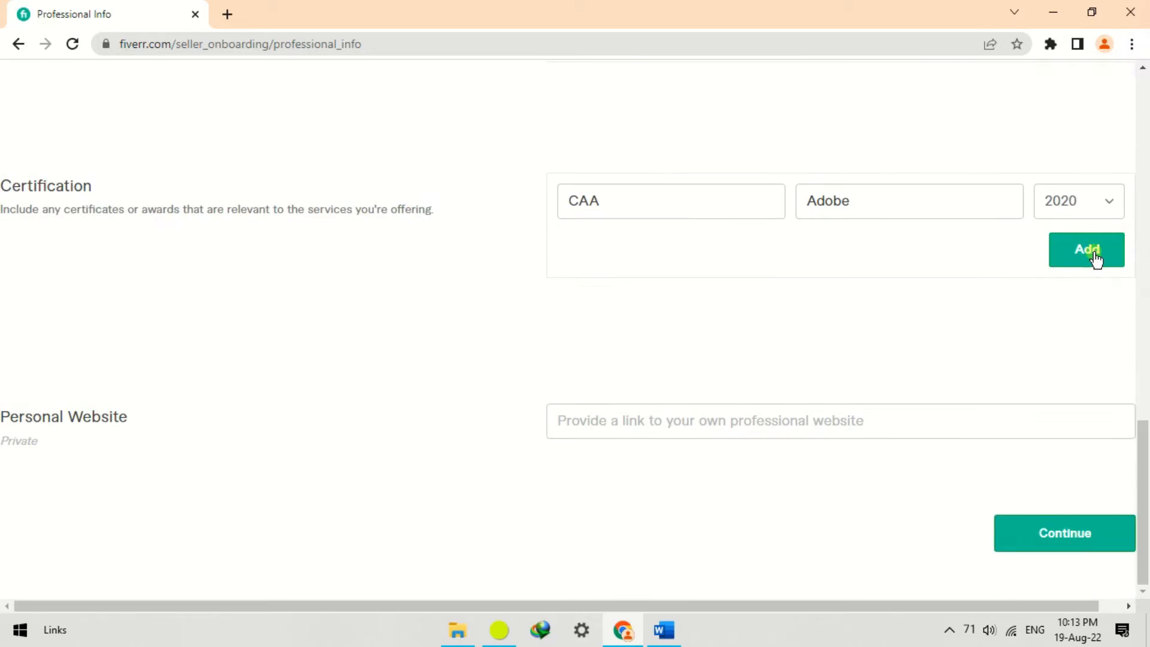
left_click(1089, 259)
left_click(644, 424)
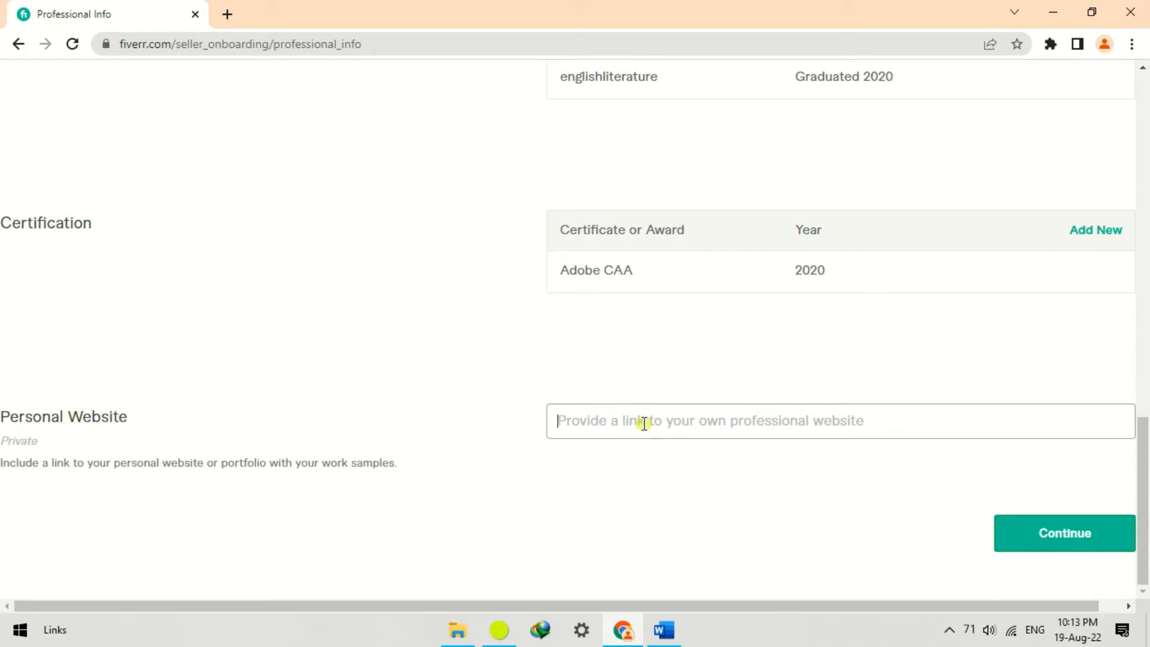
type("www.ge")
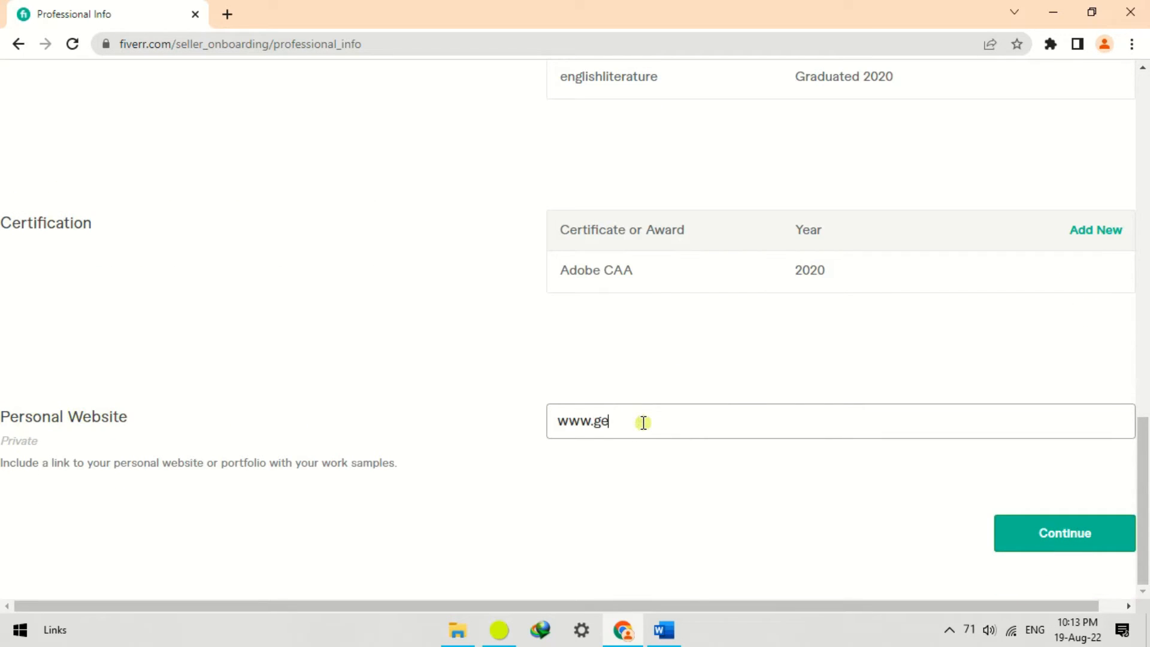
type("tjobonlin")
key("BackSpace")
key("BackSpace")
key("BackSpace")
key("BackSpace")
type("jobonlineof")
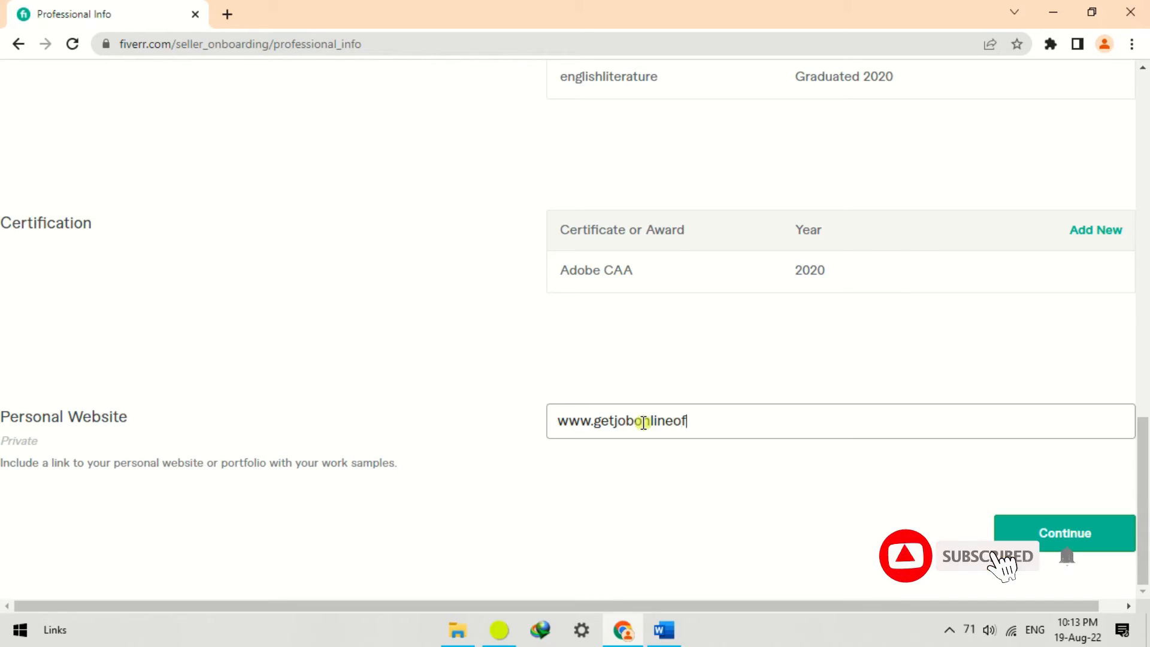
type("ficial.com")
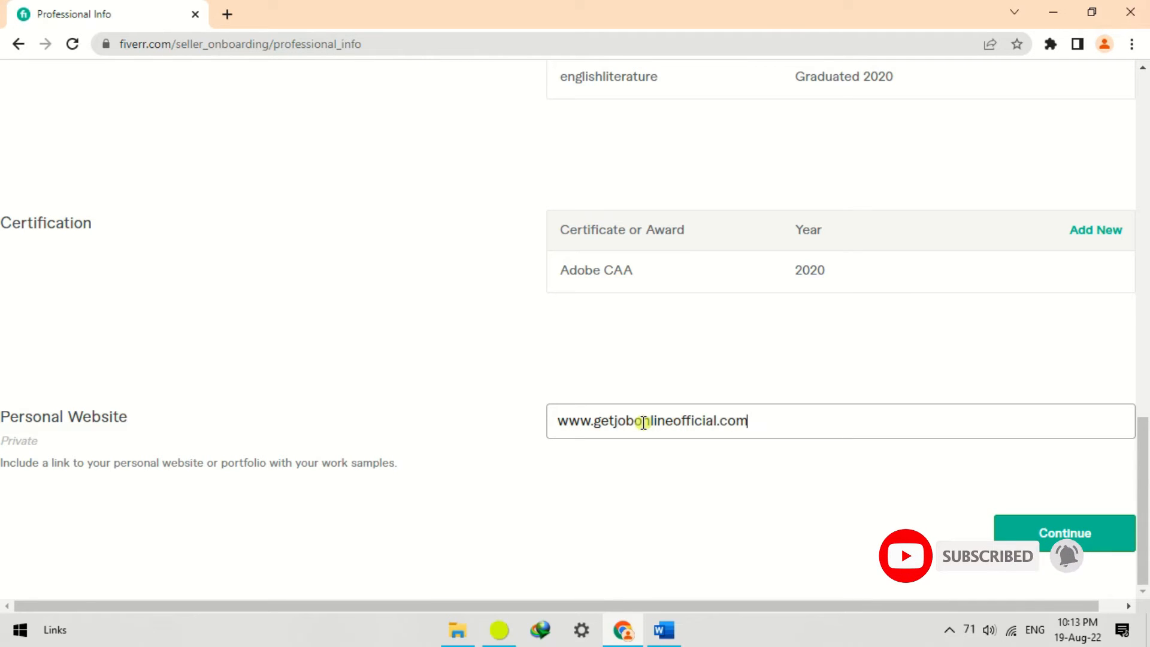
left_click(1084, 544)
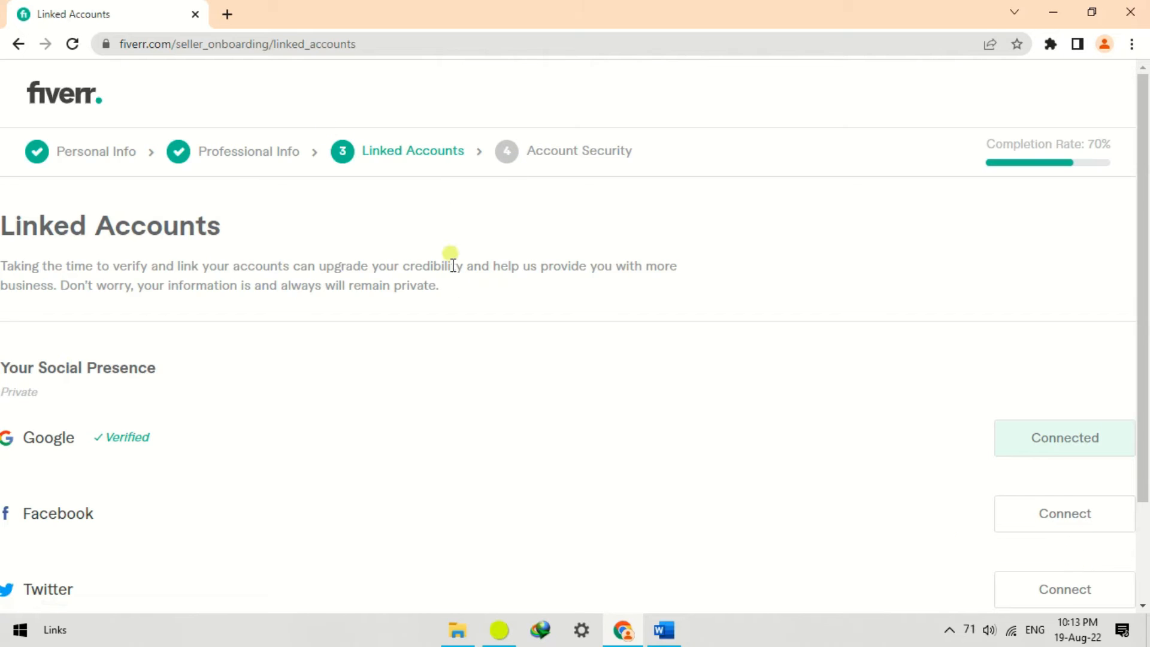
Review the social account connections under Linked Accounts and continue to Account Security
scroll(440, 240, "down", 2)
scroll(437, 329, "down", 1)
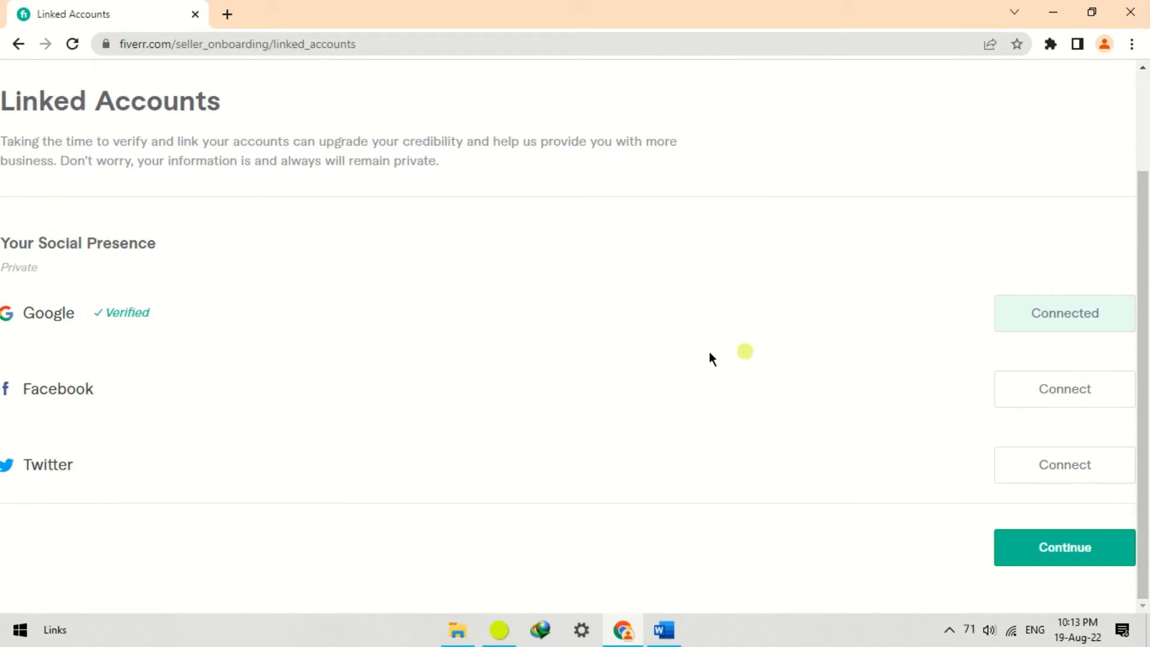
left_click_drag(102, 314, 129, 314)
left_click(180, 316)
left_click(1053, 549)
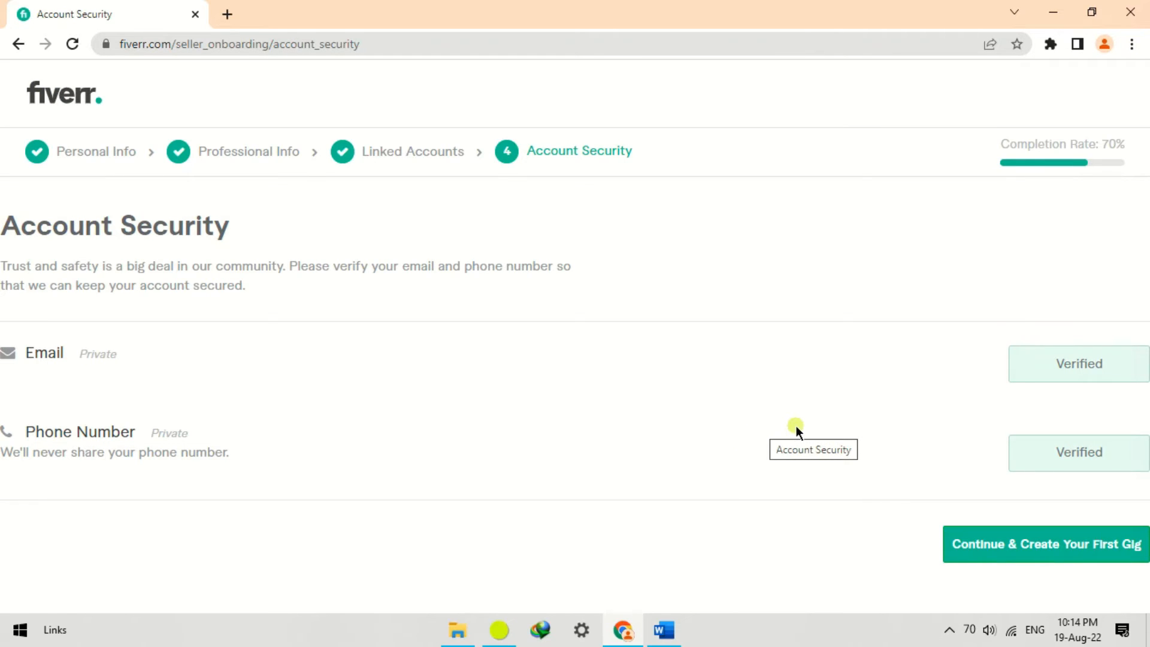
Finish the seller onboarding, start creating the first Gig and activate its title field
left_click(1029, 555)
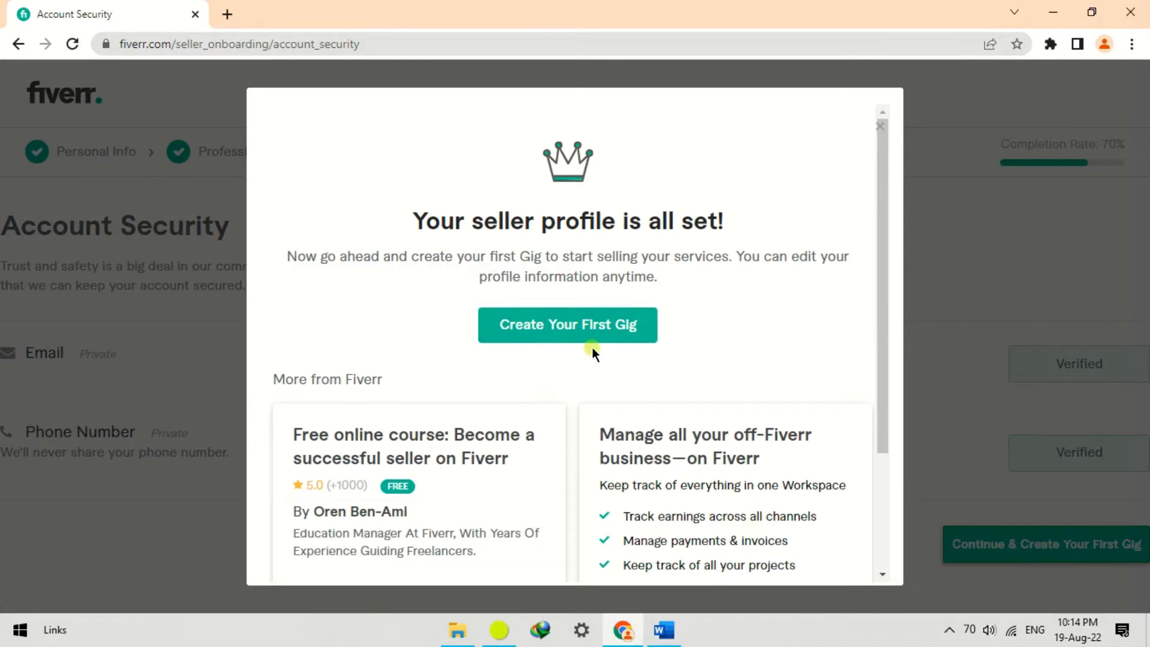
left_click(570, 336)
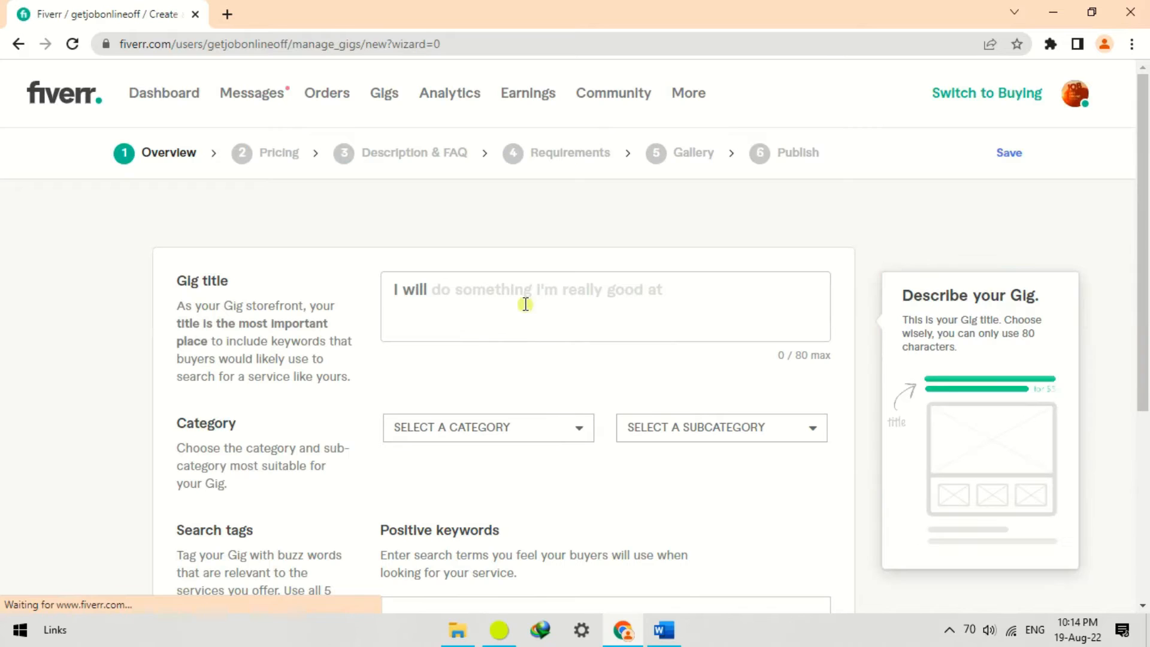
left_click(527, 298)
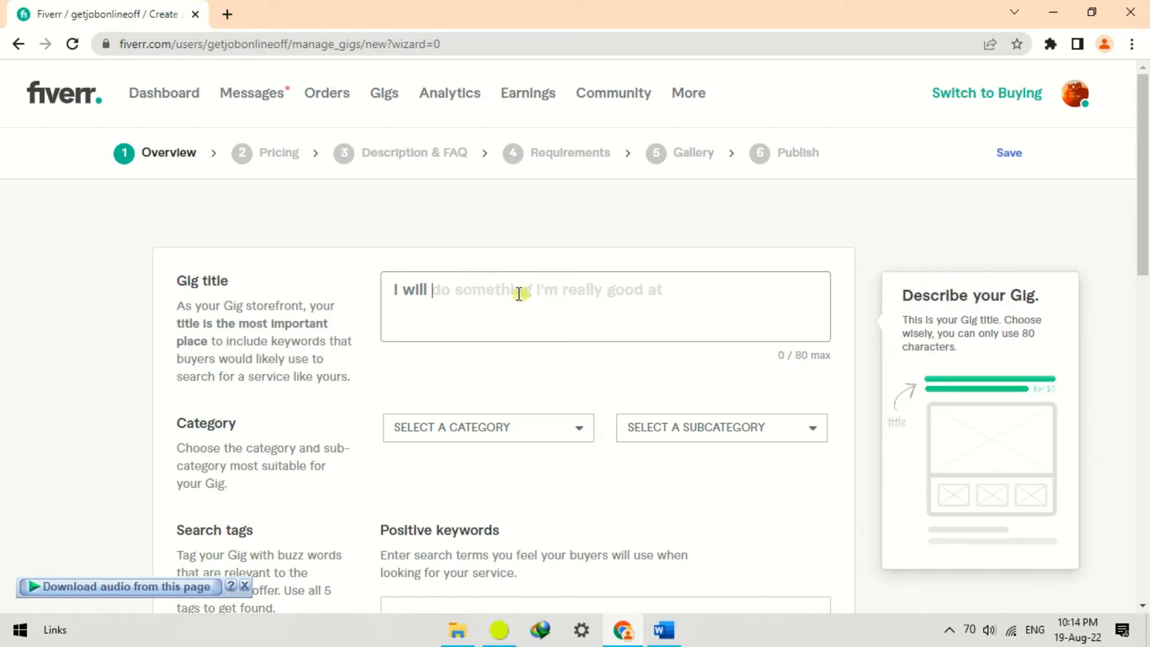
left_click(227, 14)
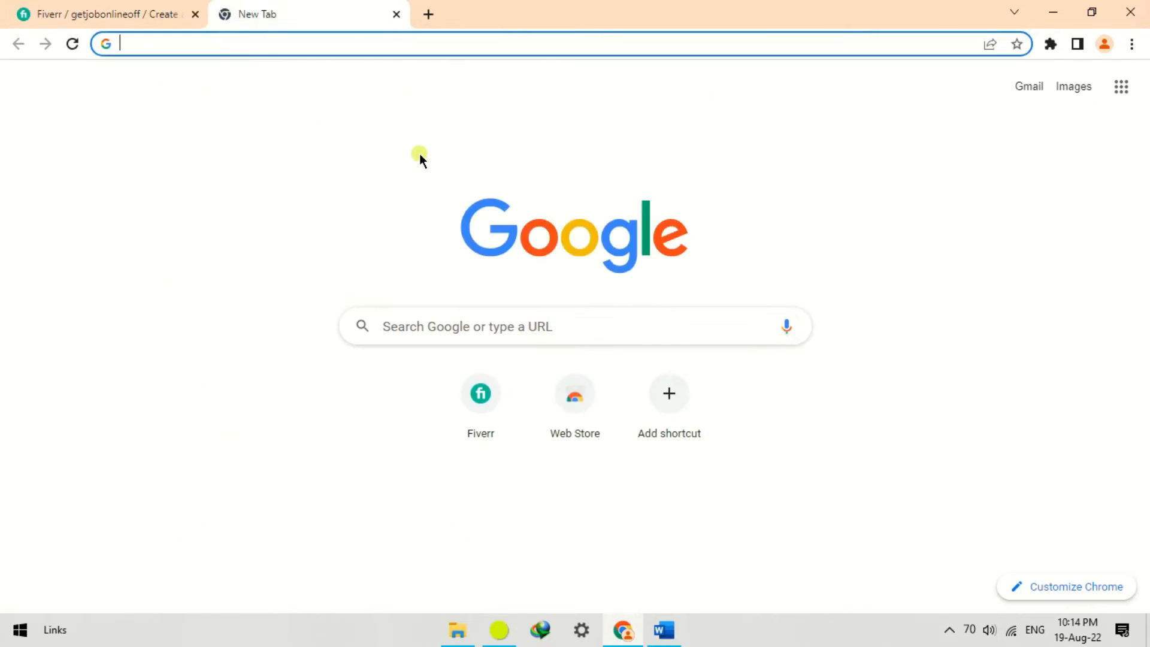
type("ww.")
key("BackSpace")
type("w.")
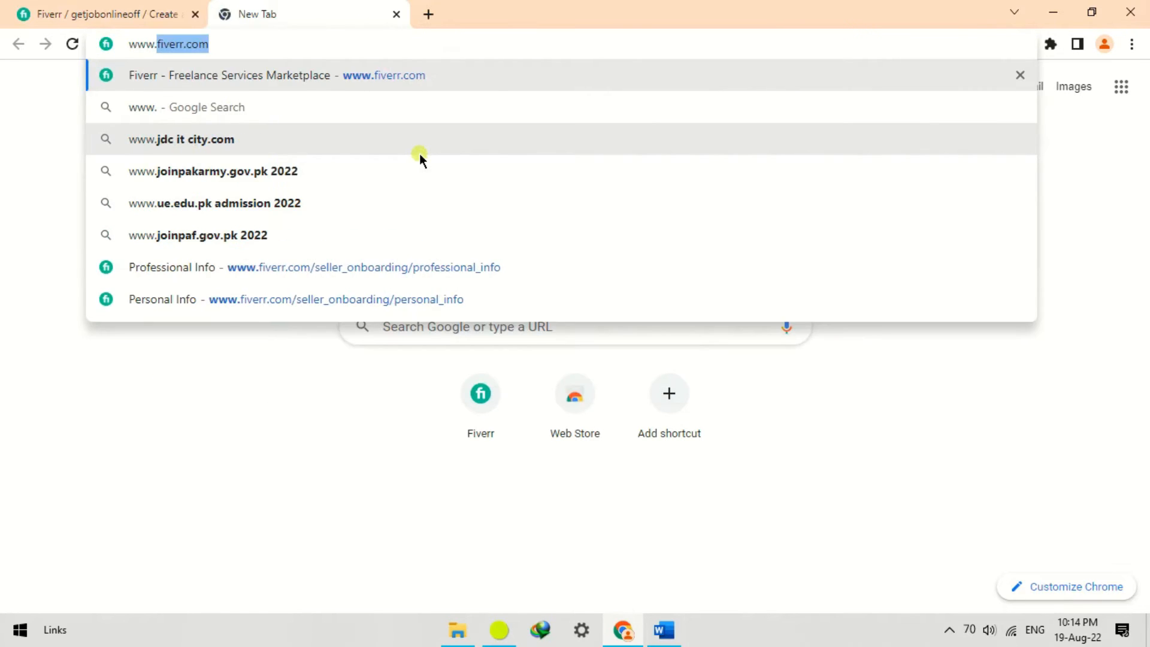
key("Return")
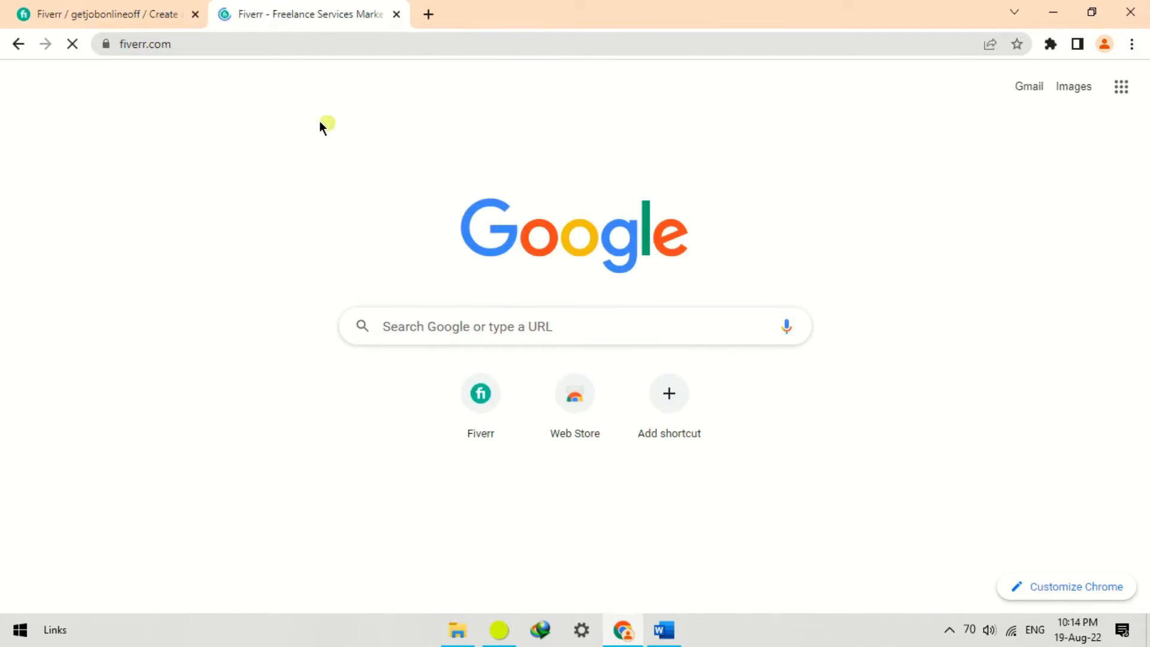
key("ctrl+Tab")
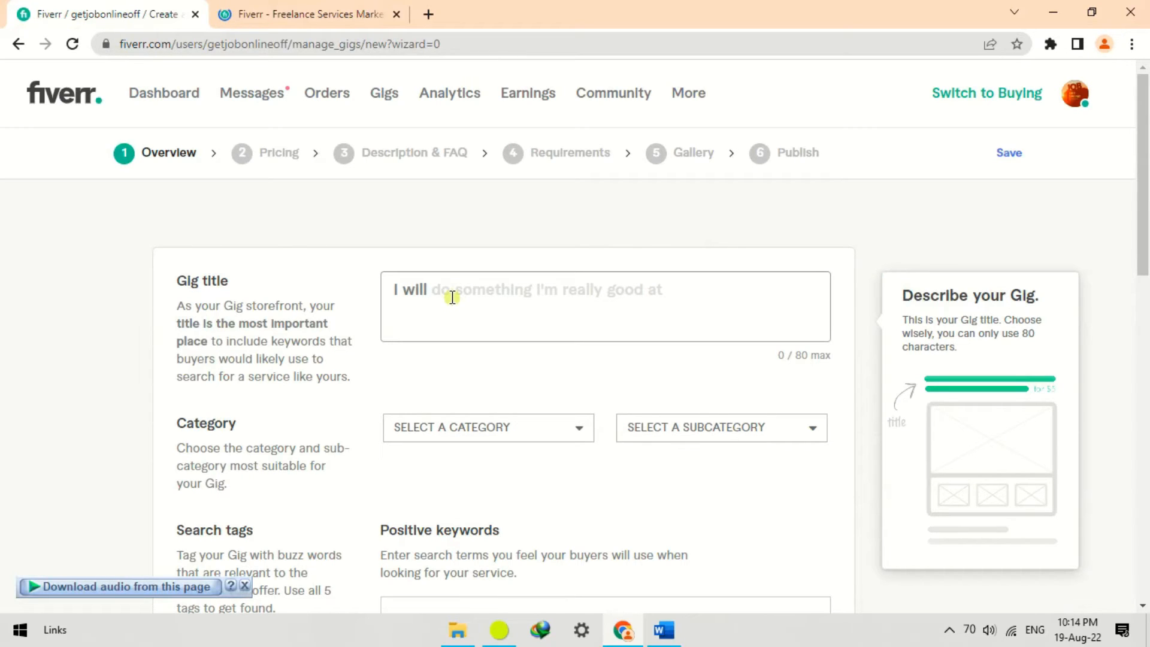
Search the Fiverr marketplace for "writing a resume" using the suggestion for "writing"
left_click(290, 12)
left_click(292, 91)
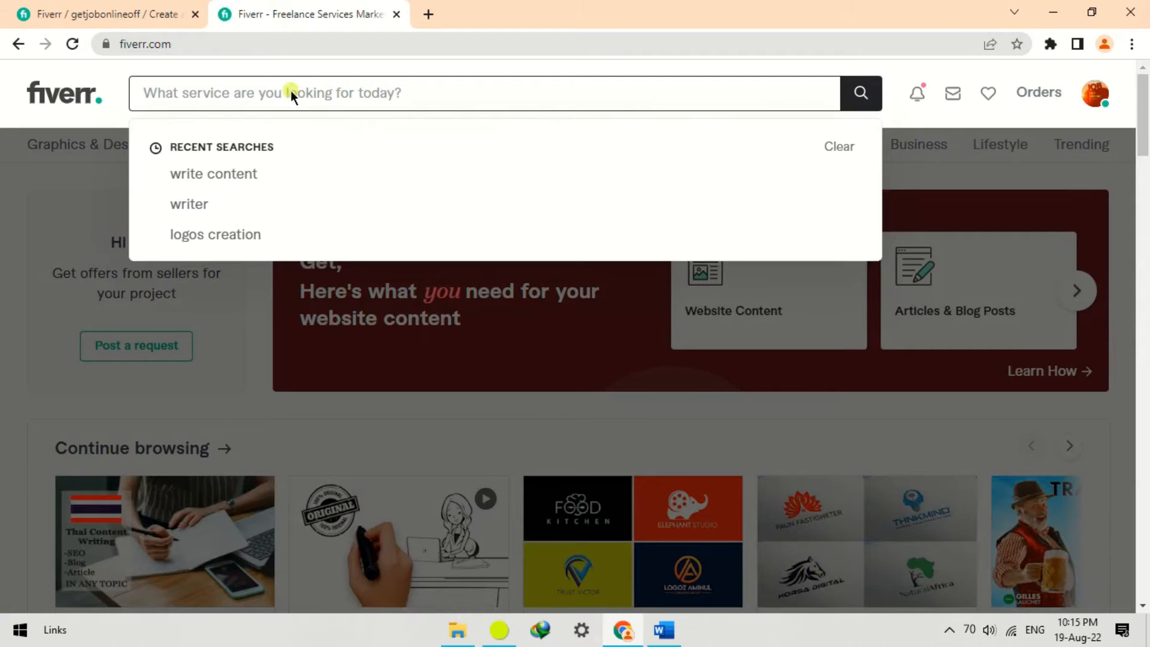
type("writing")
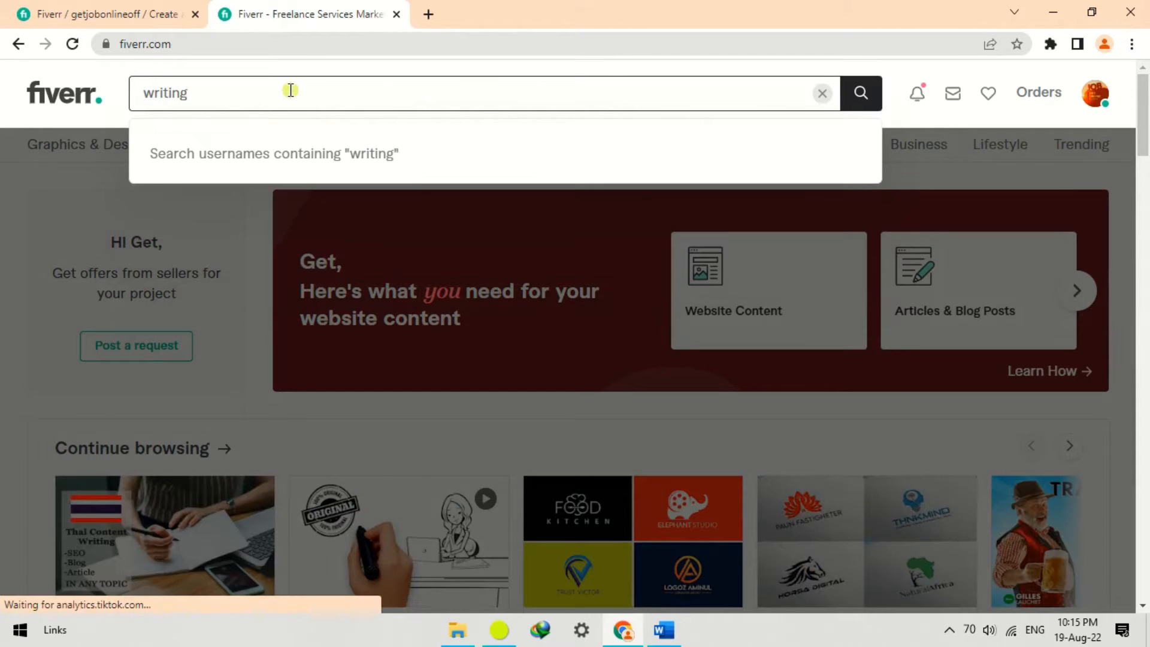
key("Down")
key("Return")
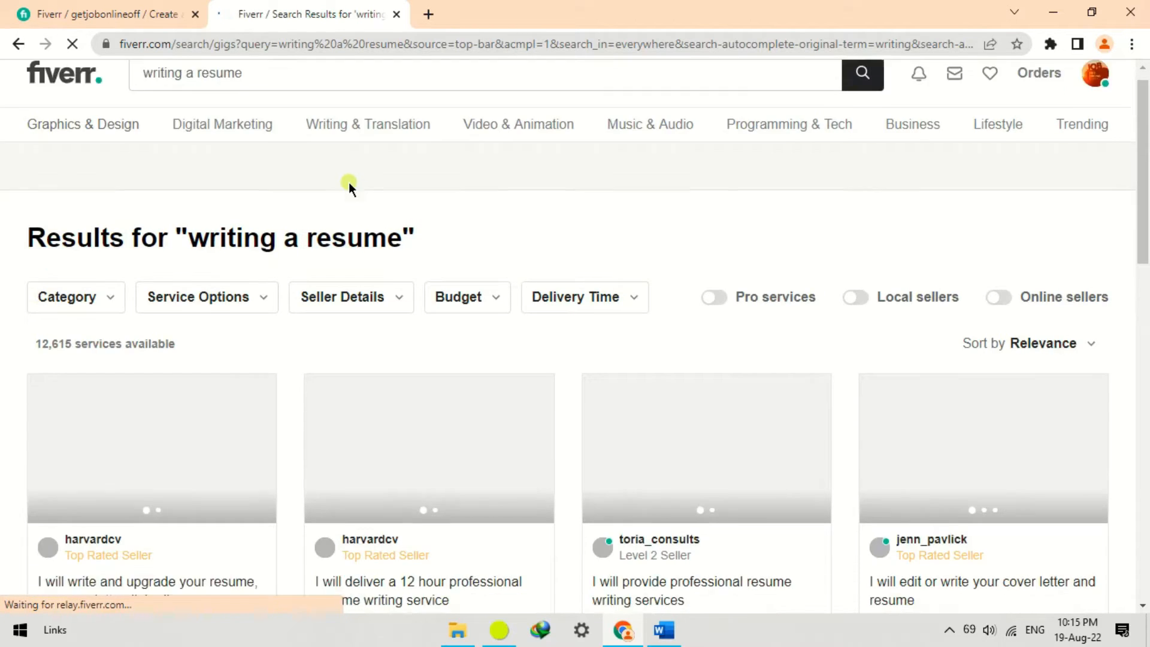
Open the first three resume writing gigs from the results in separate tabs and bring up the first one
scroll(348, 183, "down", 3)
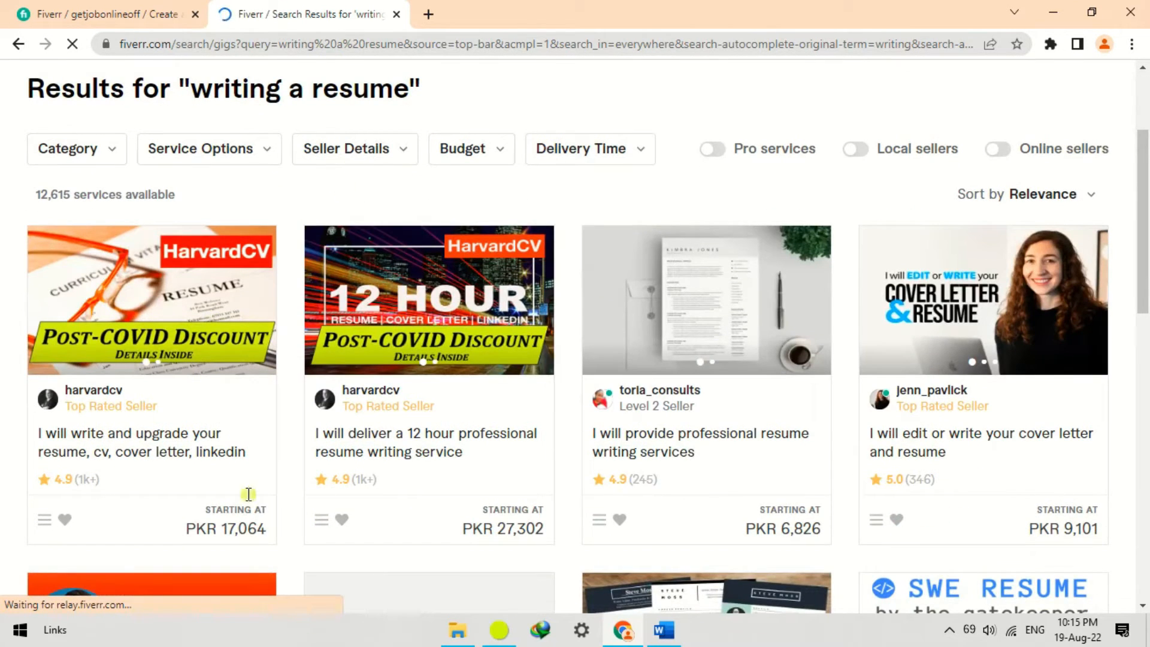
scroll(675, 474, "down", 1)
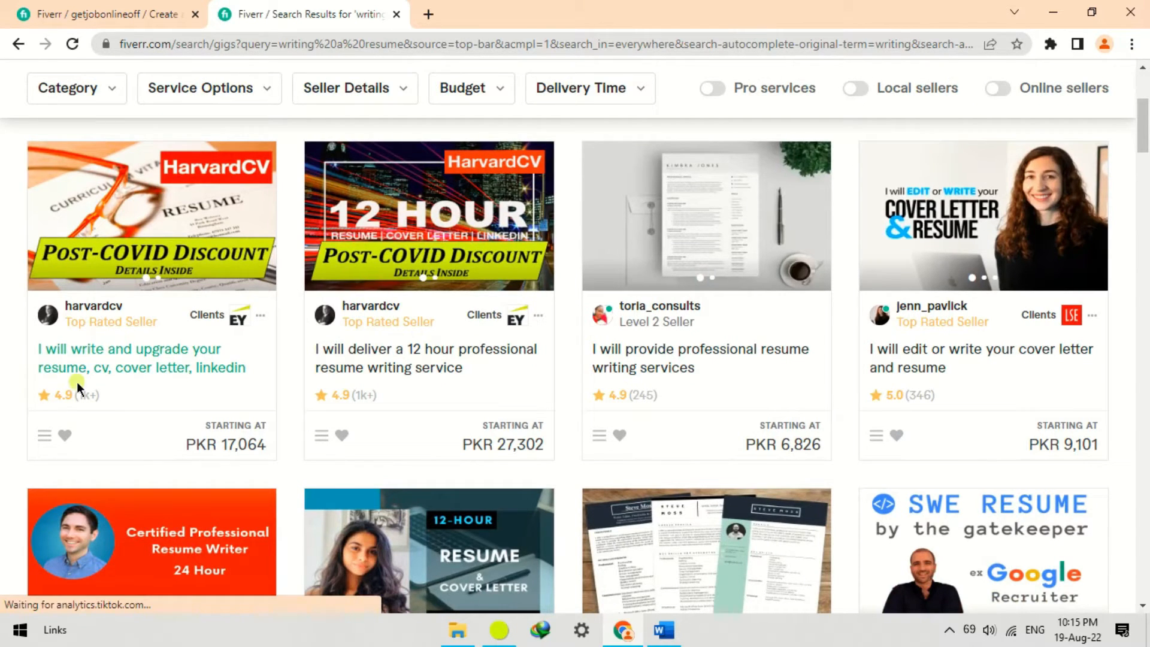
left_click(94, 359)
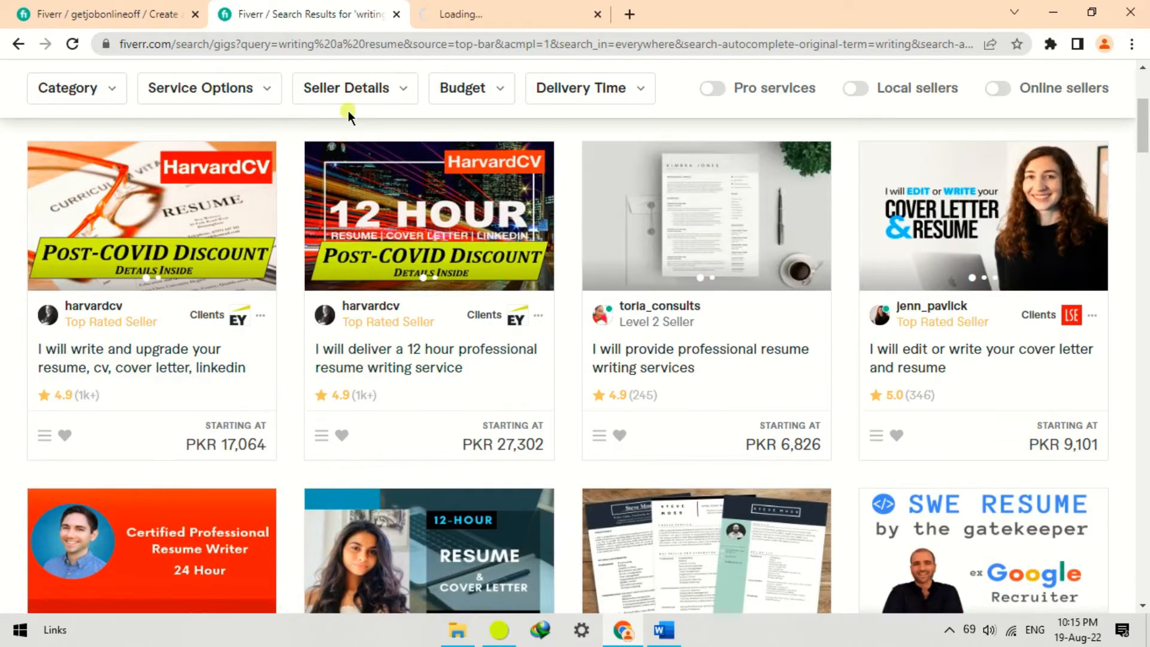
middle_click(433, 362)
middle_click(643, 363)
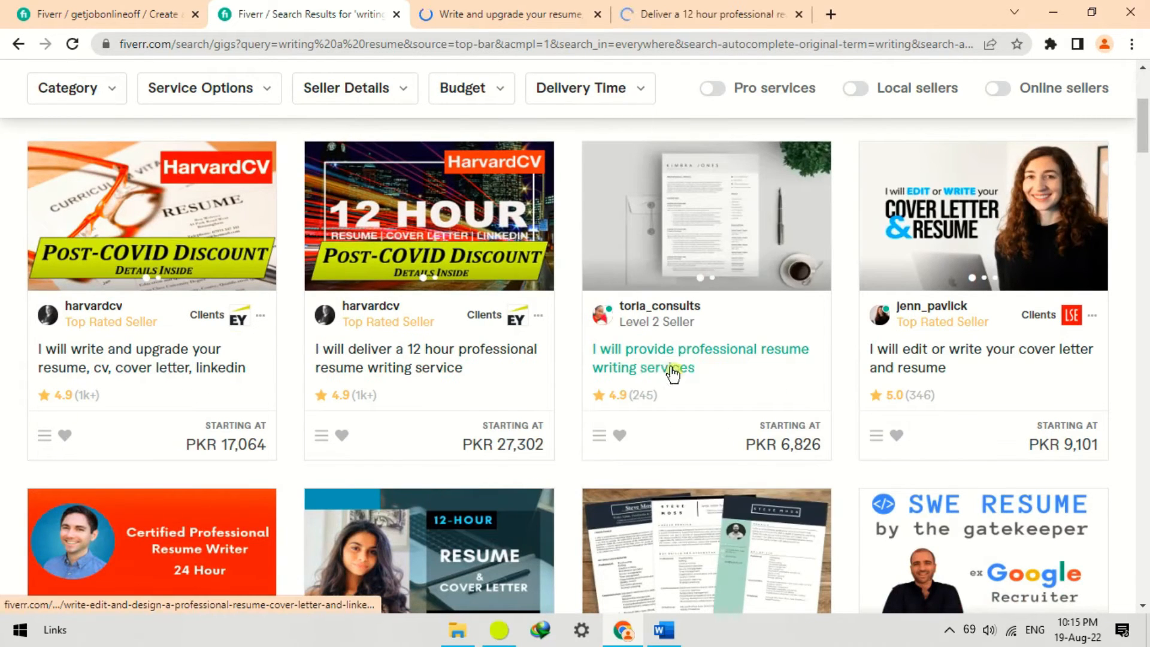
left_click(489, 10)
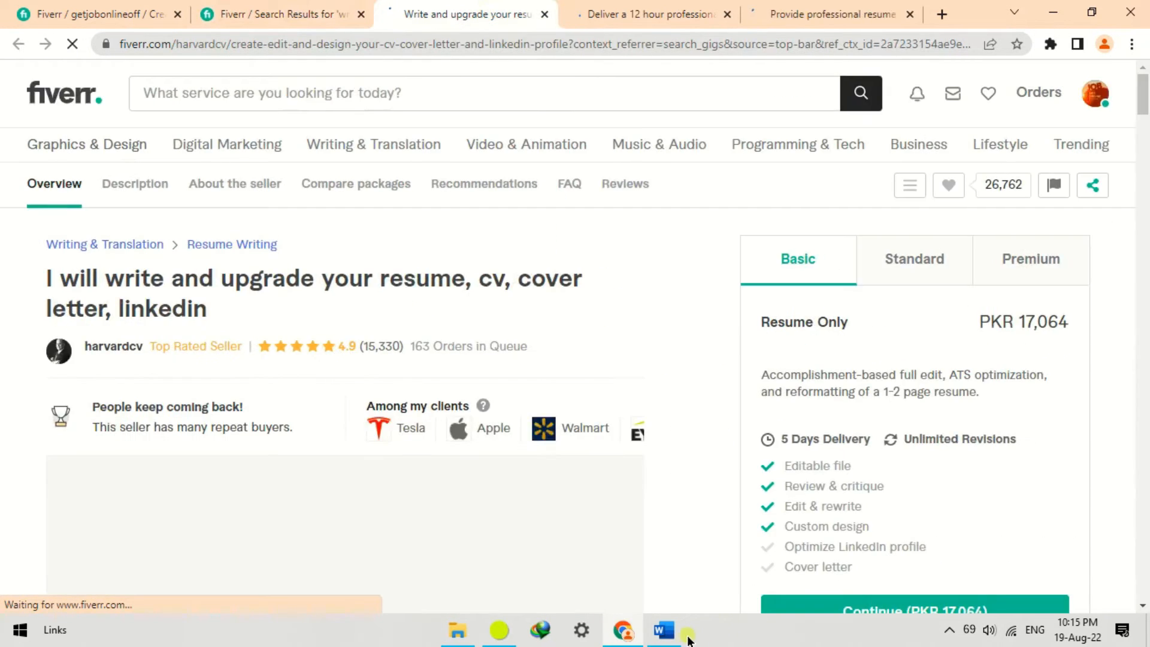
Copy the gig title "I will write and upgrade your resume, cv, cover letter, linkedin" into the blank Word document
left_click(677, 635)
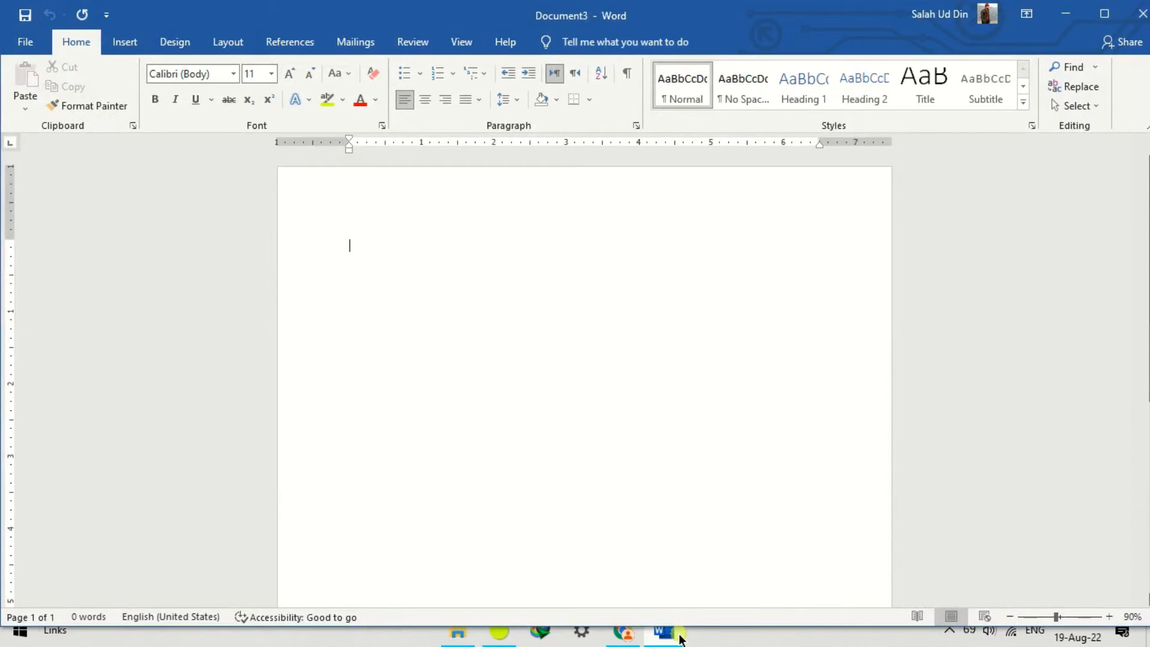
left_click(678, 637)
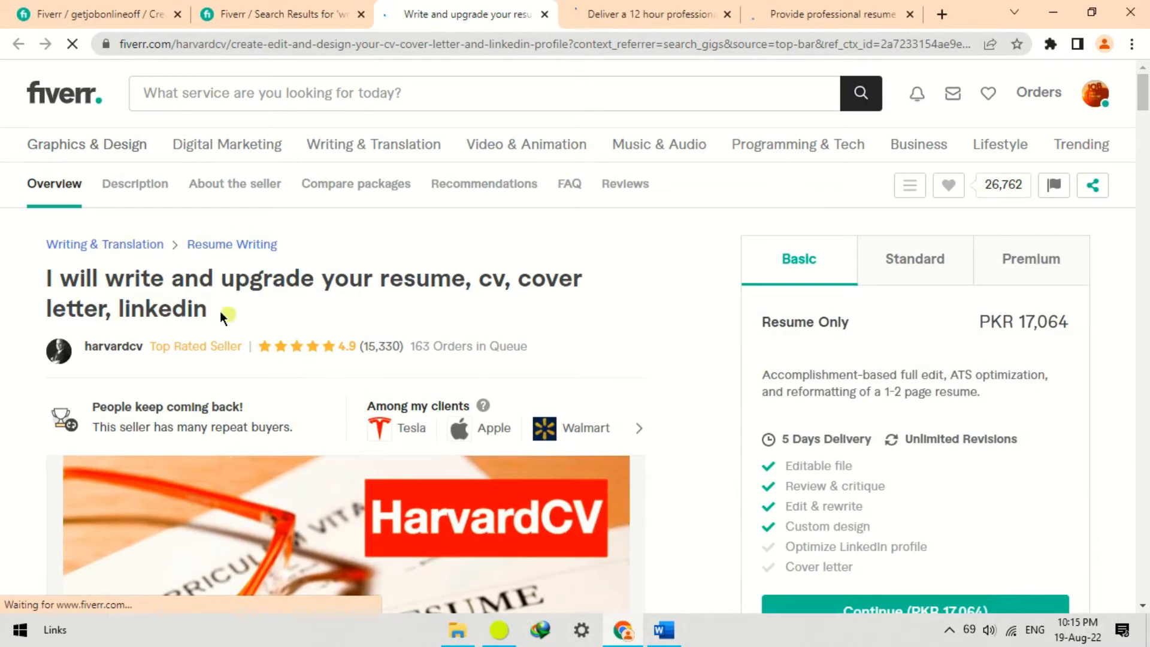
left_click_drag(220, 311, 64, 281)
right_click(78, 281)
left_click(114, 296)
left_click(664, 630)
key("ctrl+v")
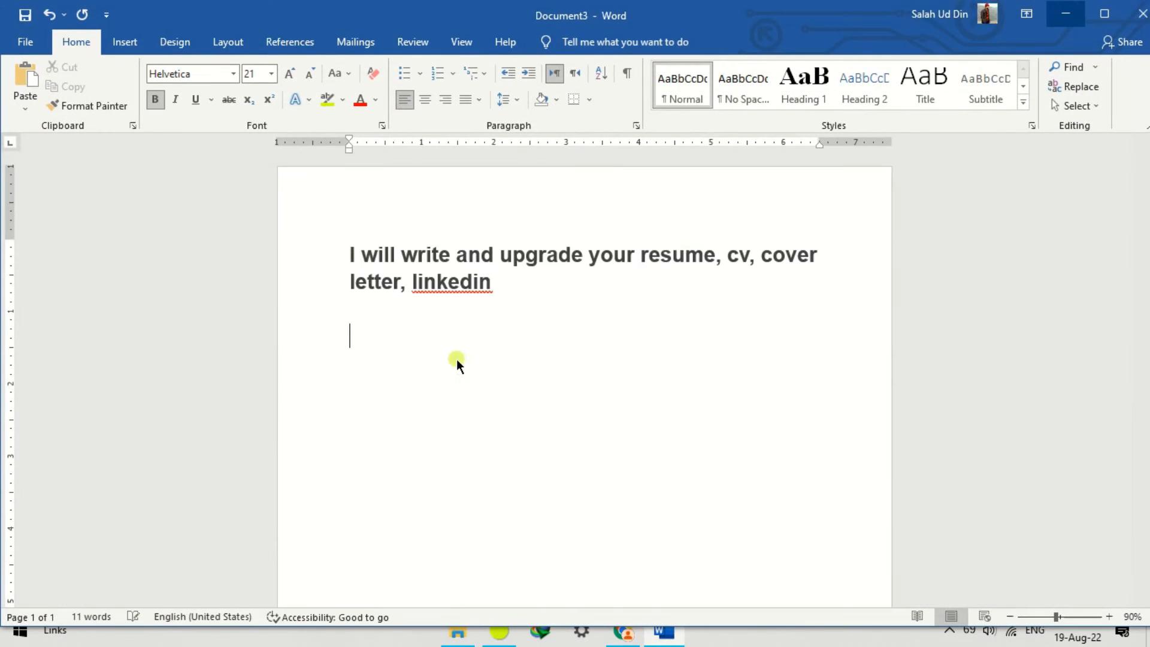
Copy the second gig's title, "I will deliver a 12 hour professional resume writing service", into the Word document below the first title
key("alt+Tab")
left_click(642, 13)
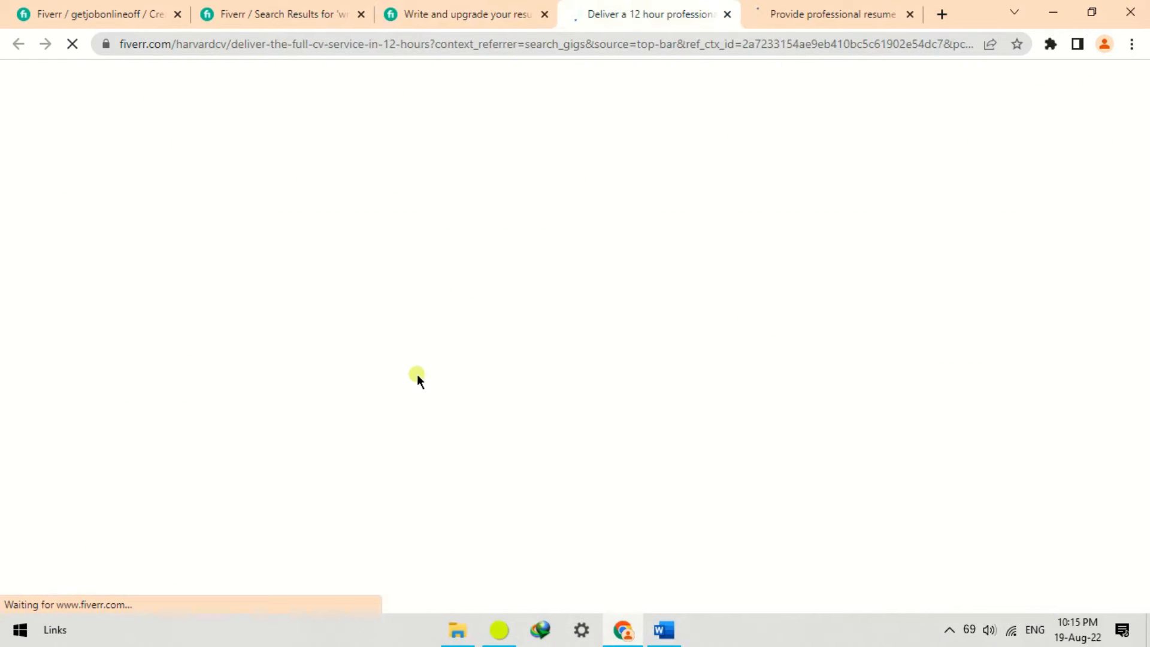
left_click_drag(142, 321, 42, 290)
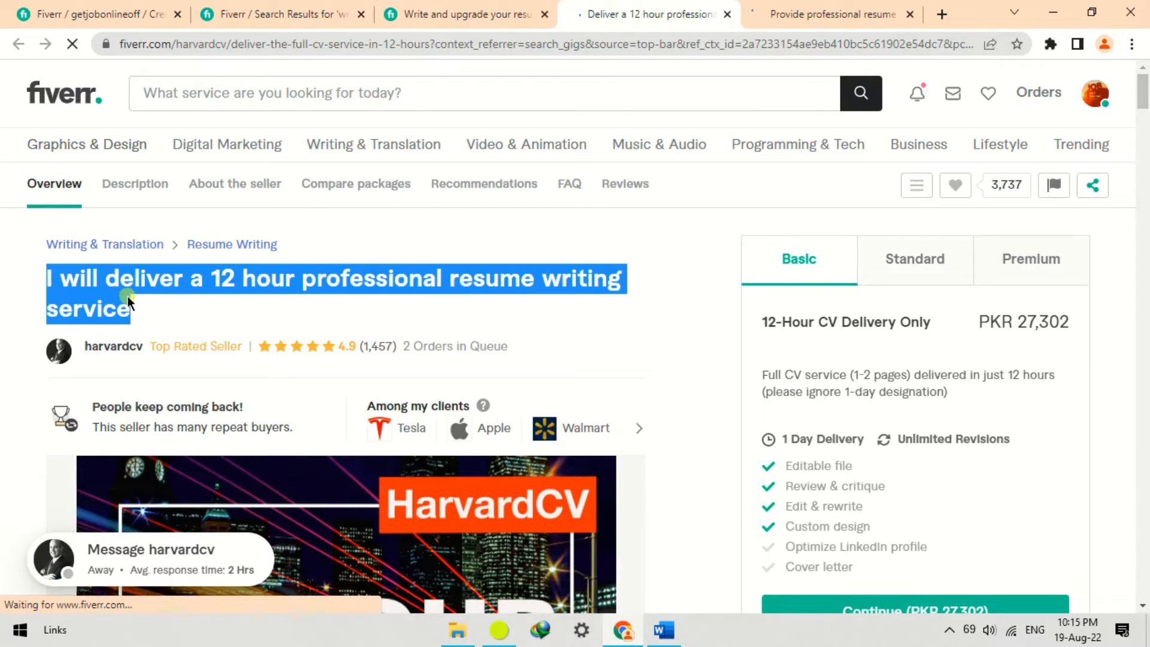
key("alt+Tab")
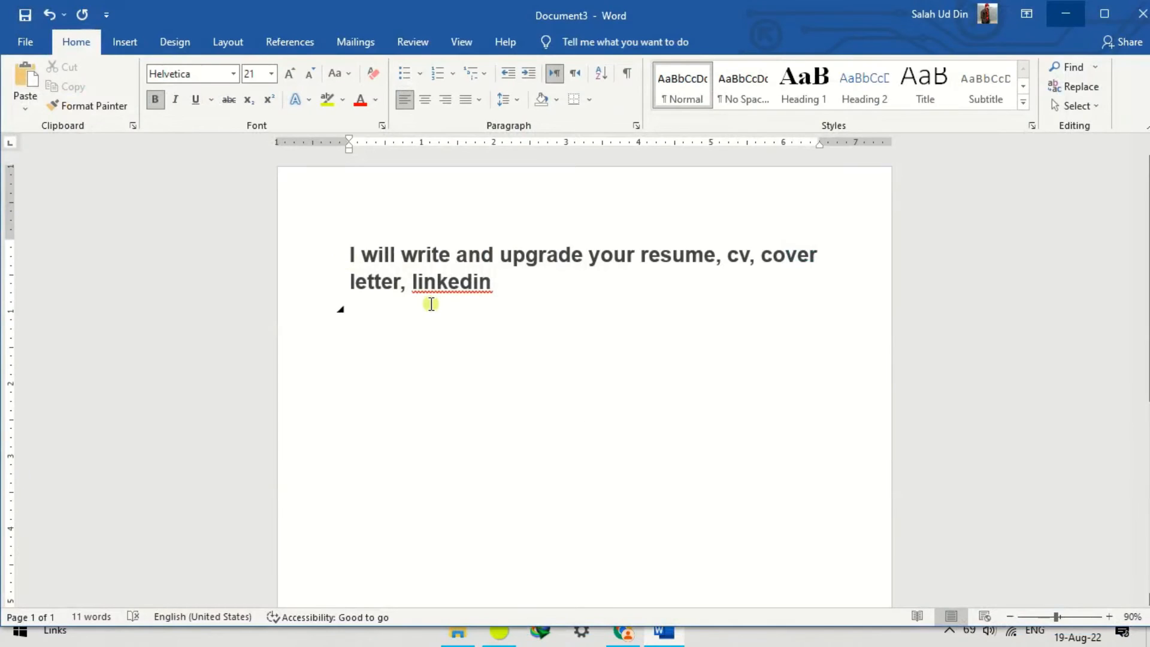
key("ctrl+v")
left_click(1066, 13)
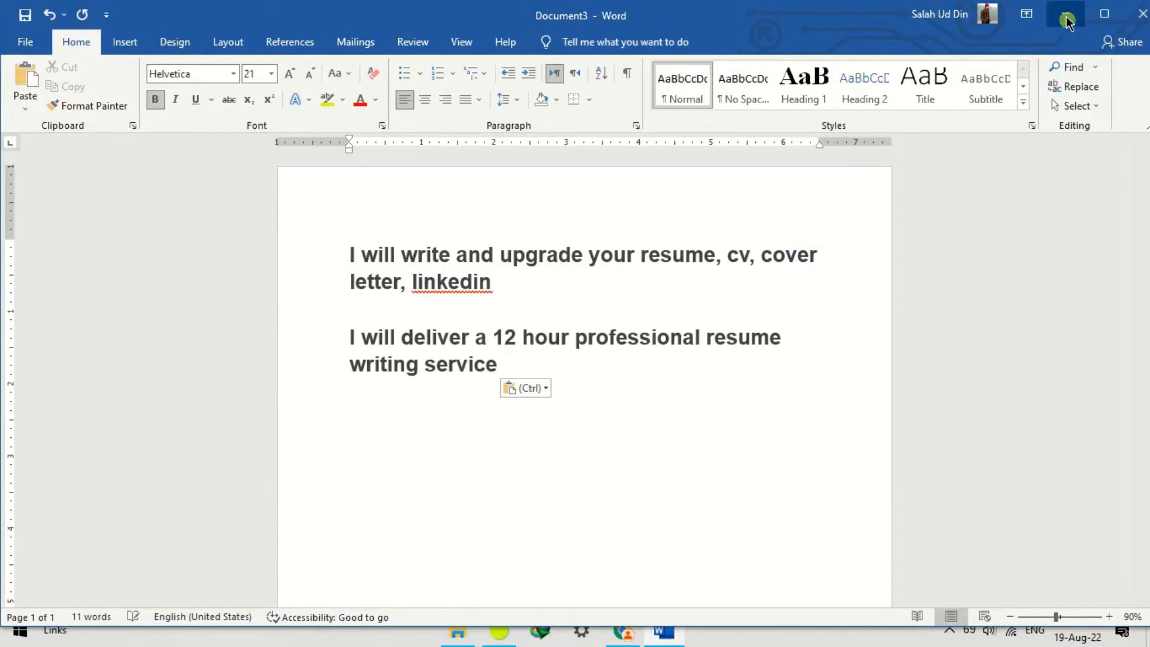
Copy the third gig's title, "I will provide professional resume writing services", into the Word document and insert a blank line above it
left_click(836, 15)
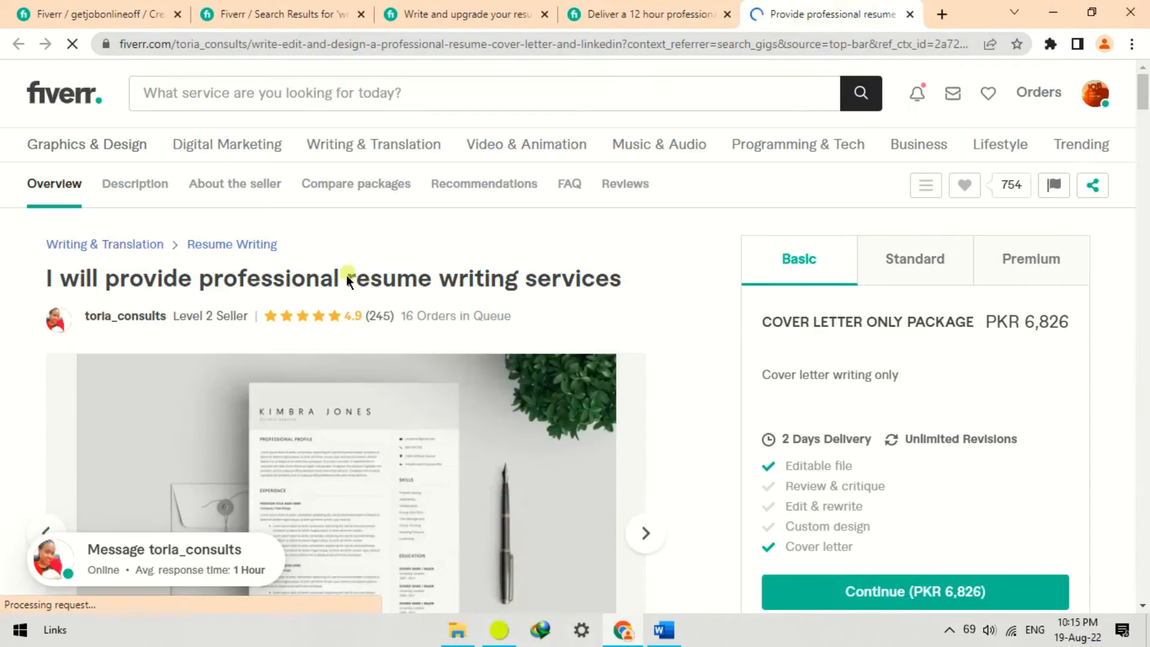
left_click_drag(649, 274, 33, 288)
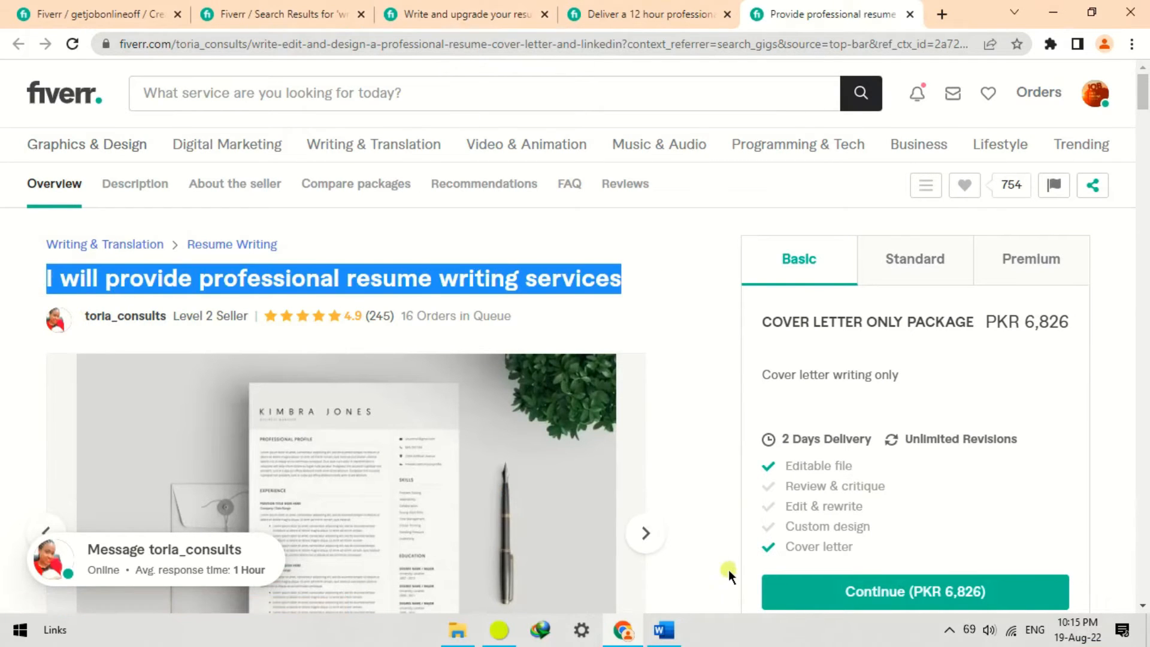
left_click(663, 632)
key("ctrl+v")
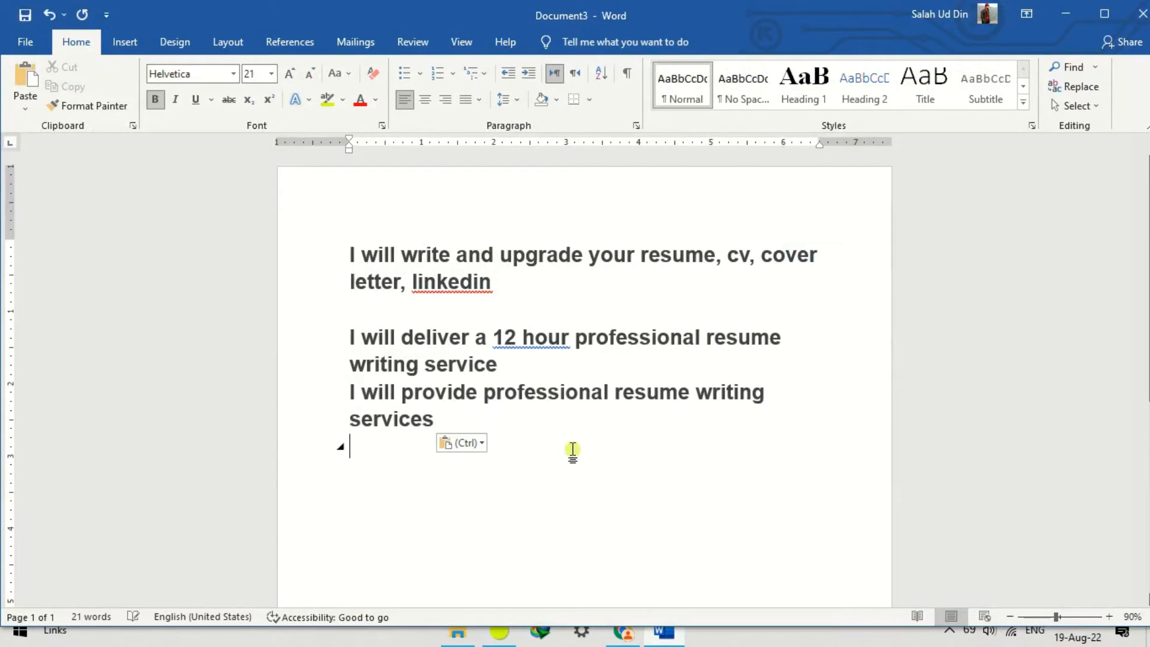
left_click(515, 360)
key("Return")
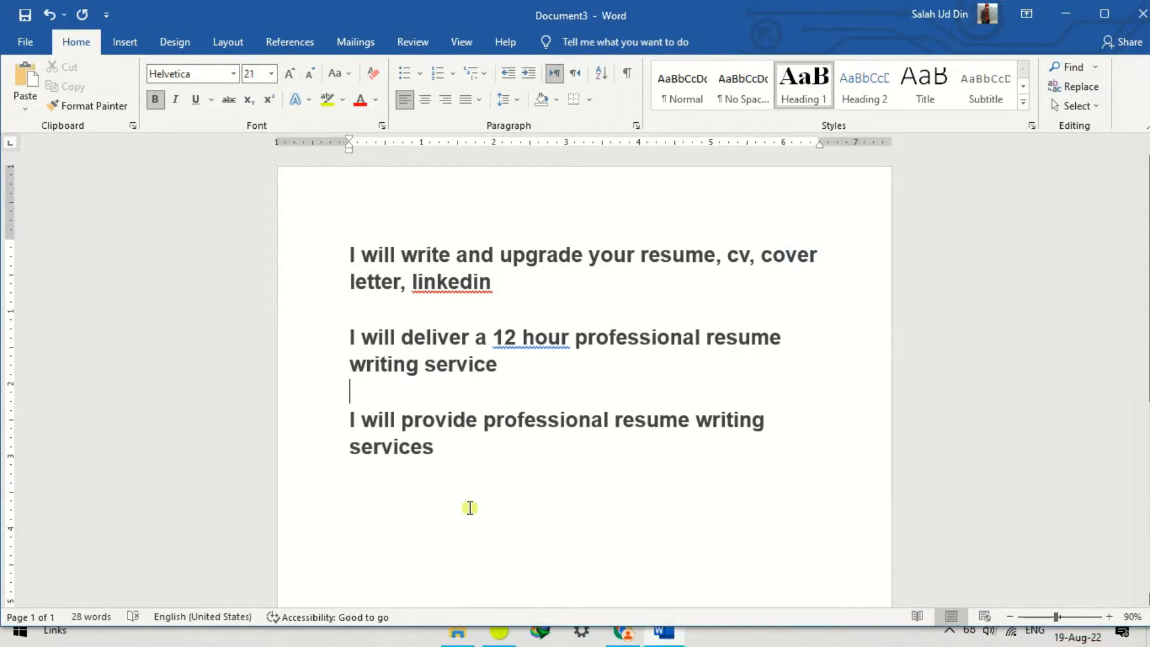
Copy the third title, "I will provide professional resume writing services", from the Word document and switch back to the browser
double_click(471, 508)
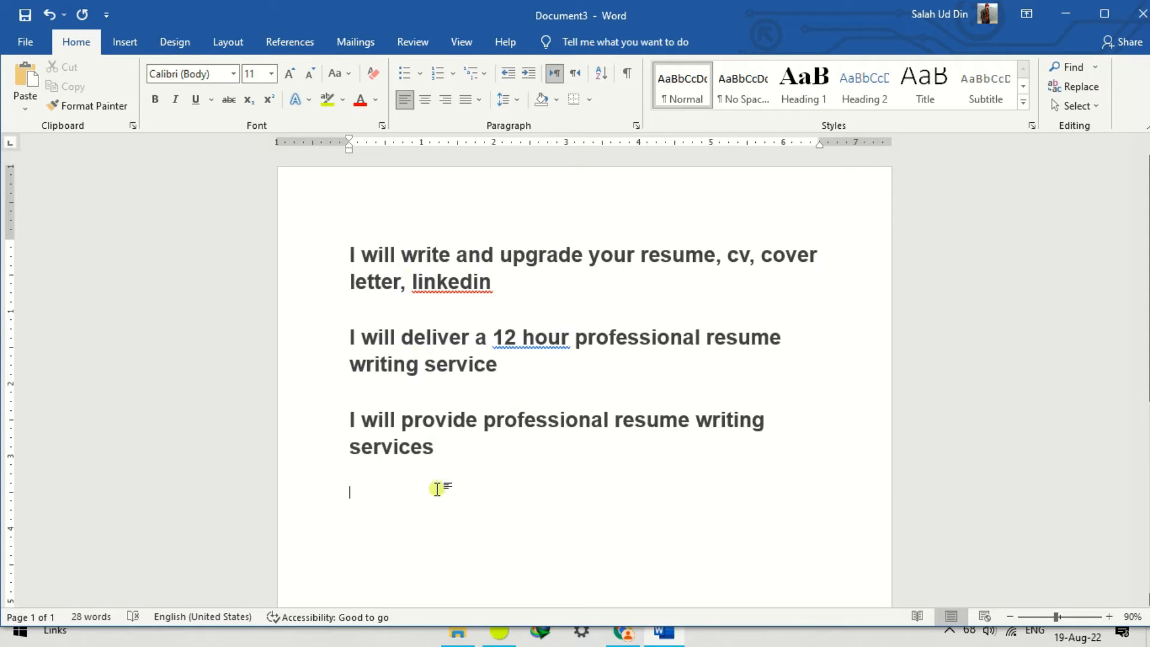
left_click_drag(462, 457, 341, 411)
right_click(422, 433)
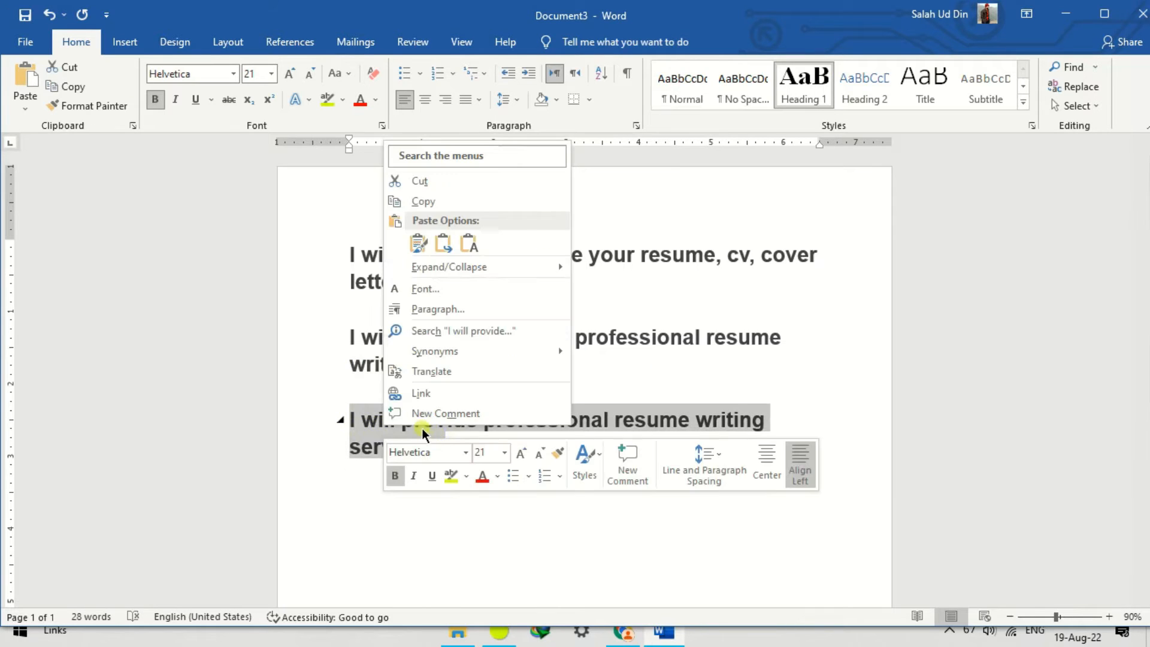
left_click(426, 202)
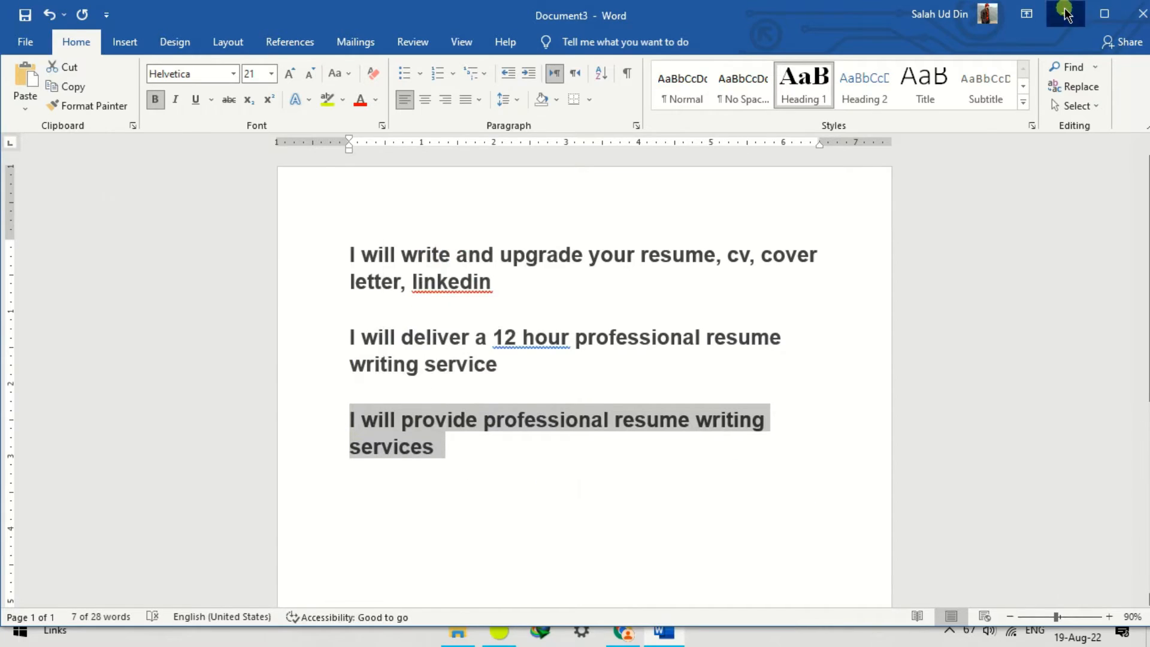
left_click(1066, 15)
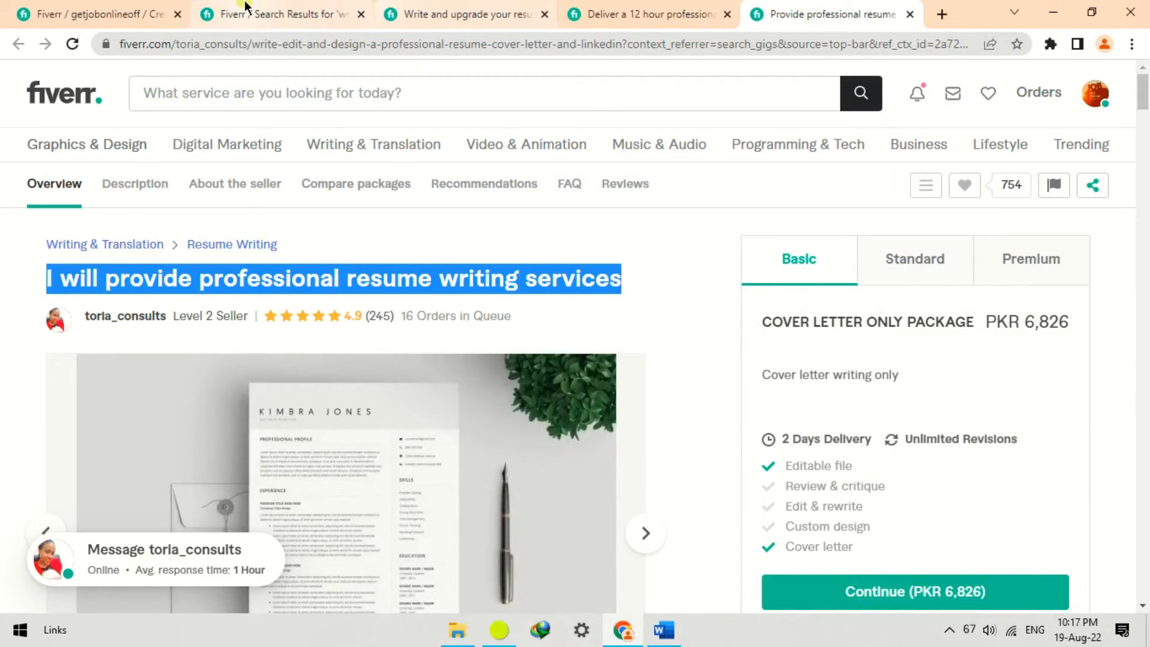
Paste the copied title into the new Gig's title and remove the duplicate "I will", leaving "provide professional resume writing services"
left_click(244, 8)
left_click(96, 14)
left_click(456, 288)
right_click(504, 327)
left_click(516, 413)
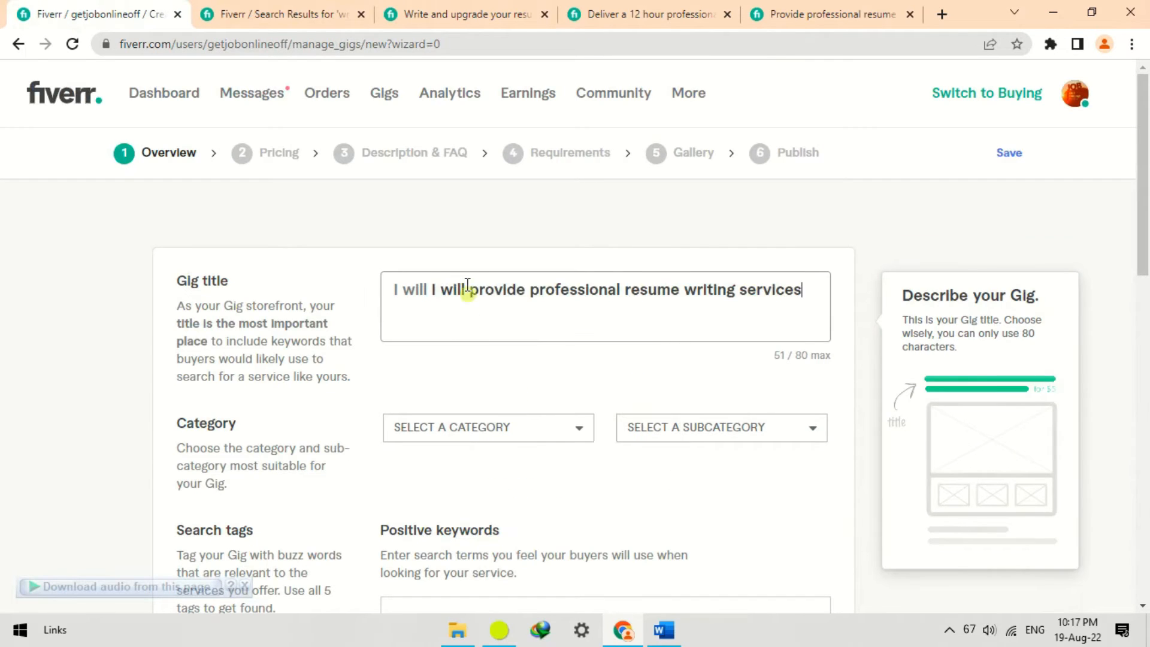
left_click(516, 418)
key("BackSpace")
key("BackSpace")
key("BackSpace")
key("BackSpace")
key("BackSpace")
key("BackSpace")
key("BackSpace")
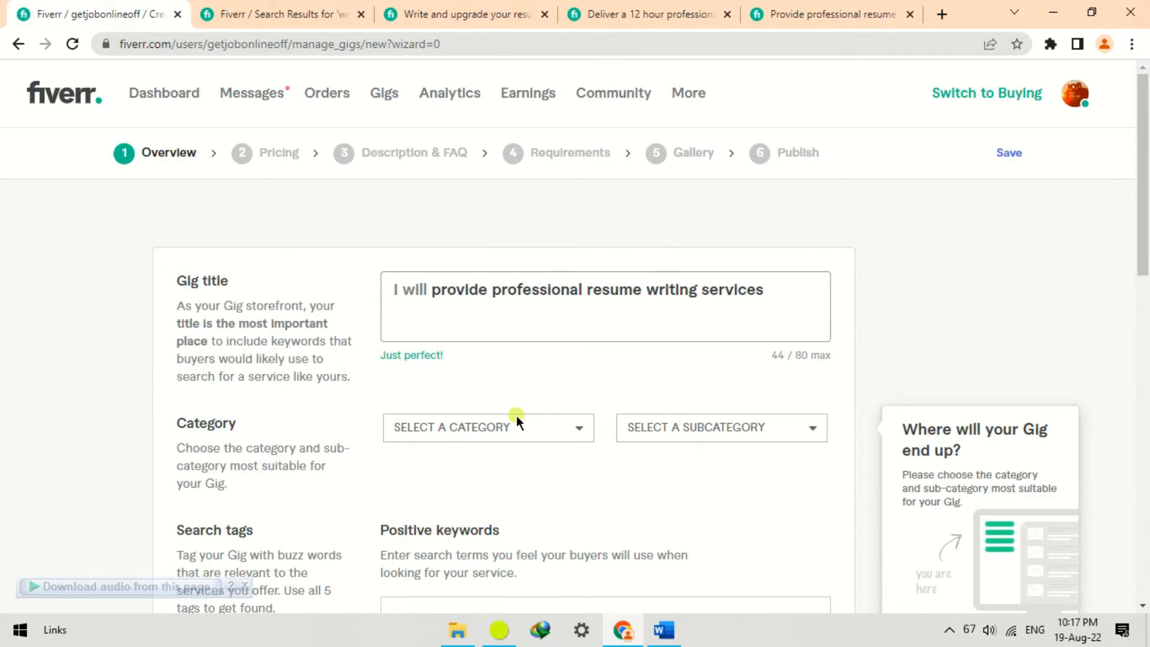
Set the Gig's category to Writing & Translation and its subcategory to Resume Writing
scroll(453, 369, "down", 3)
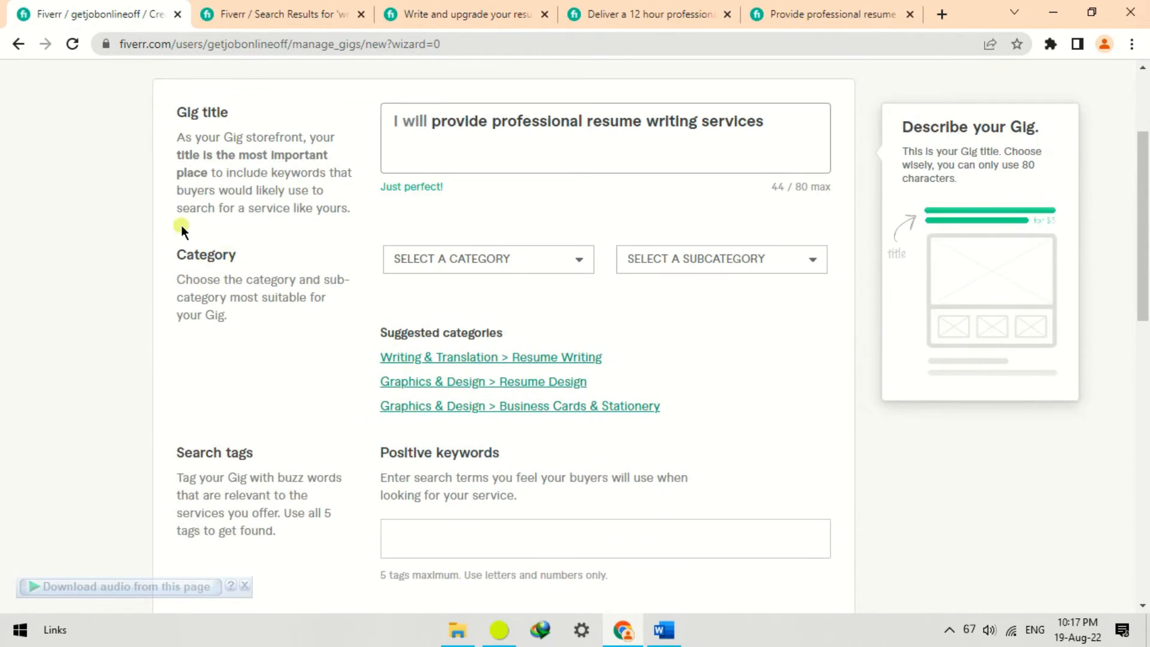
left_click(508, 260)
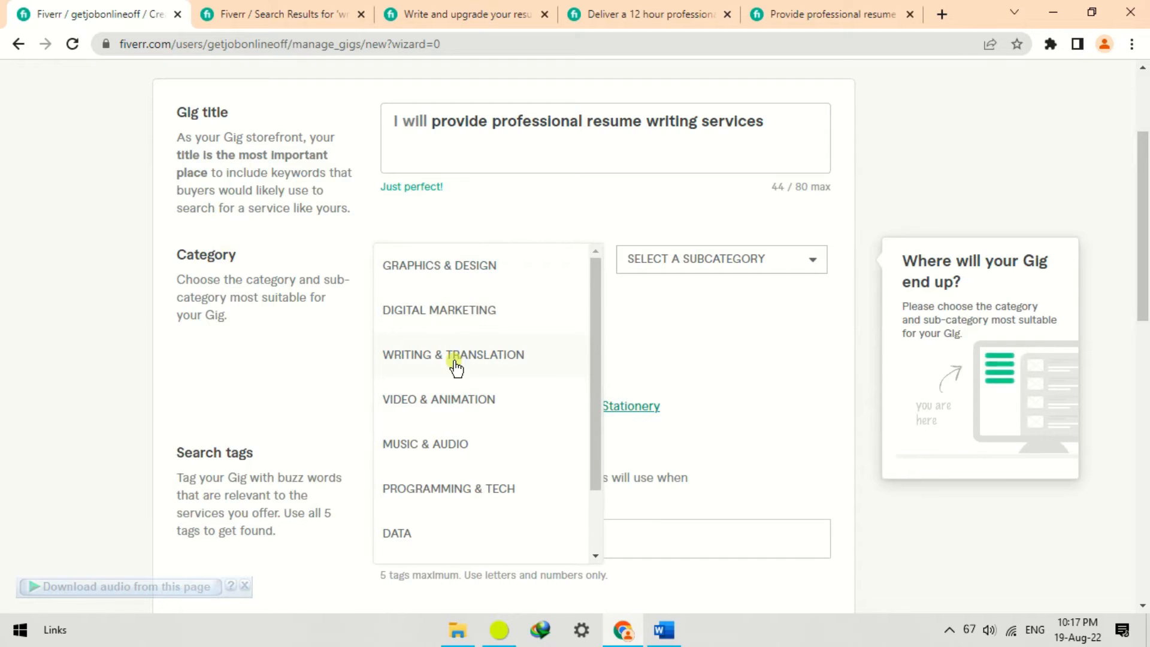
left_click(453, 359)
left_click(705, 270)
scroll(698, 403, "down", 2)
scroll(704, 398, "up", 2)
scroll(717, 395, "down", 3)
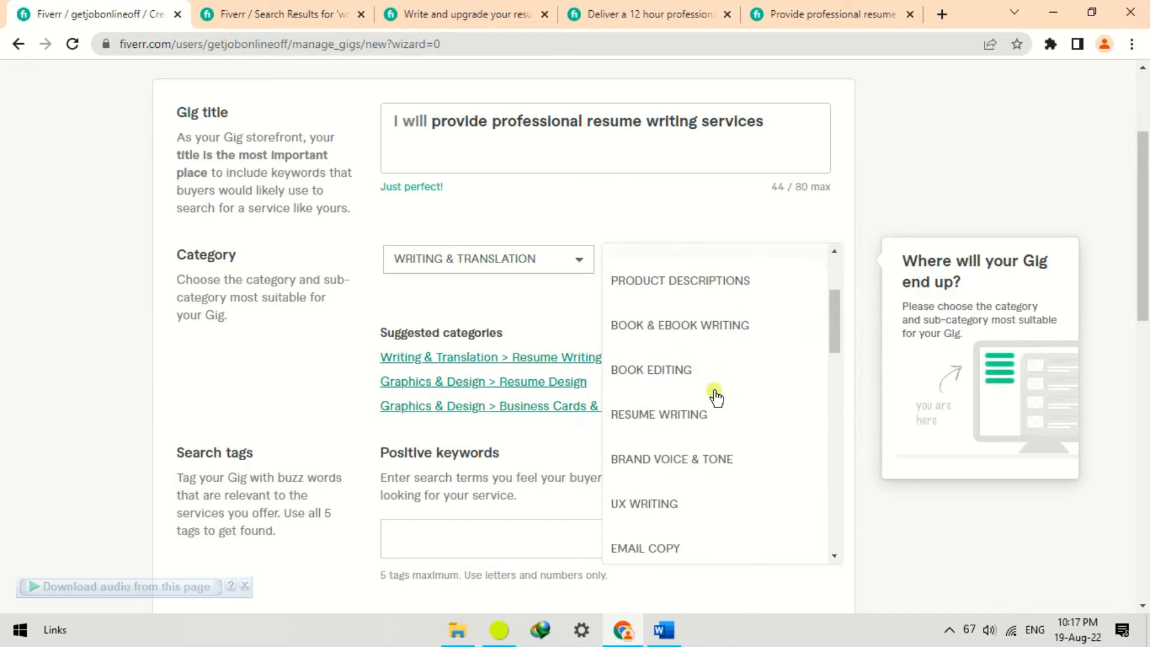
scroll(717, 395, "down", 2)
left_click(677, 327)
Select English as the writing language in the Gig metadata
scroll(742, 337, "down", 3)
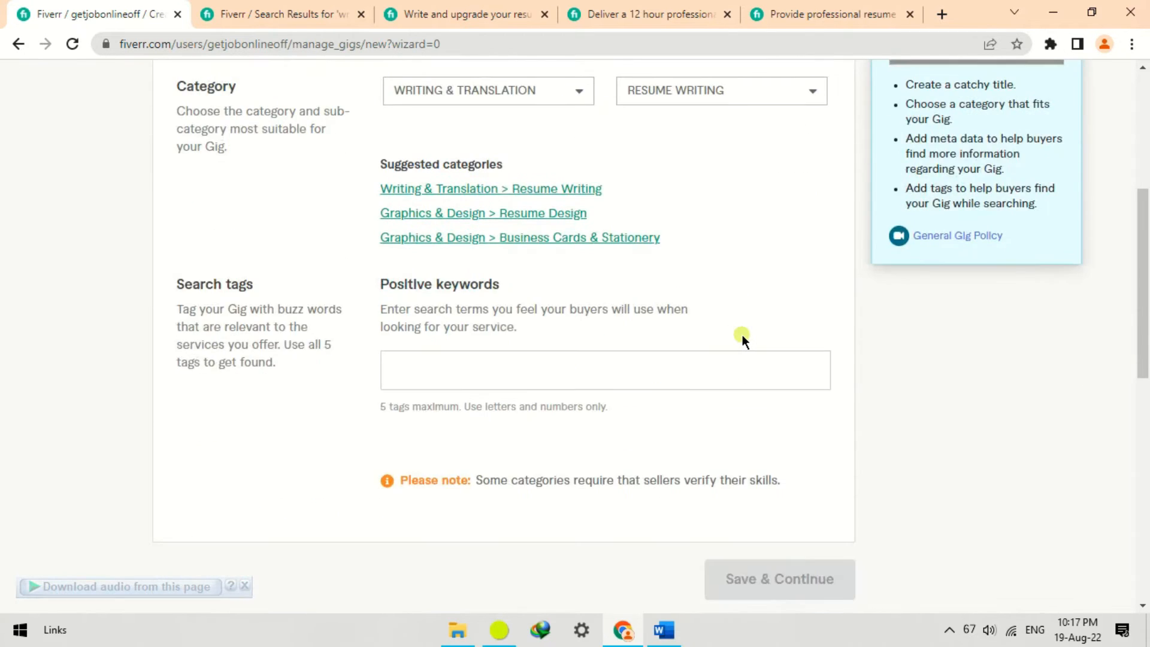
scroll(743, 335, "down", 2)
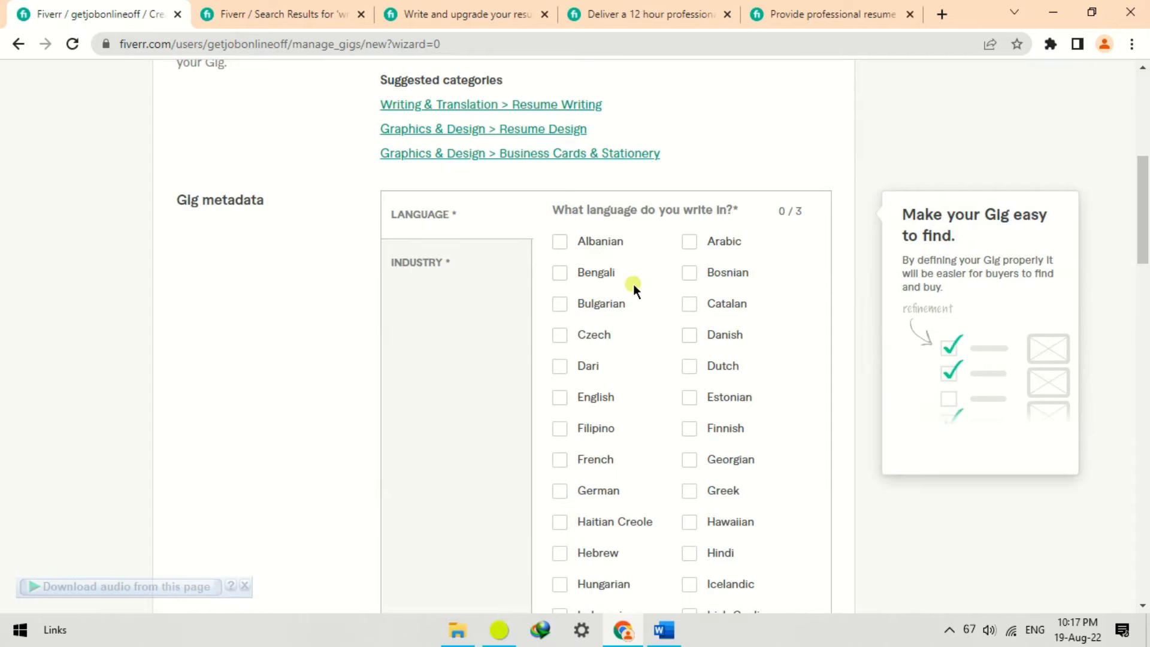
scroll(663, 217, "down", 7)
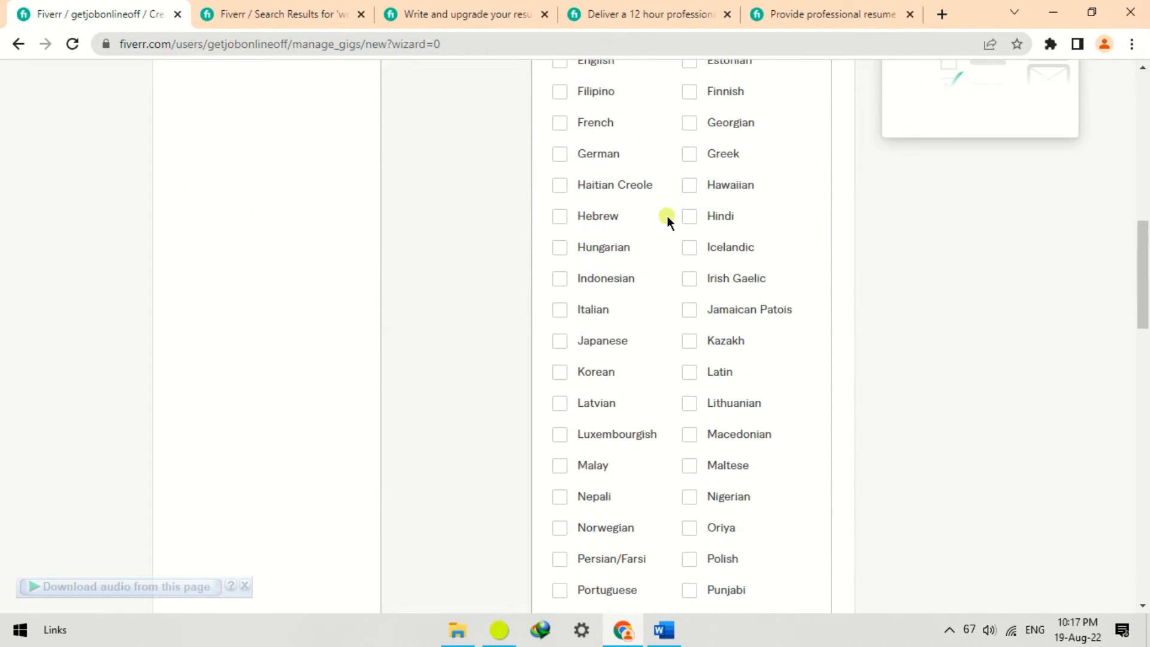
scroll(667, 220, "down", 6)
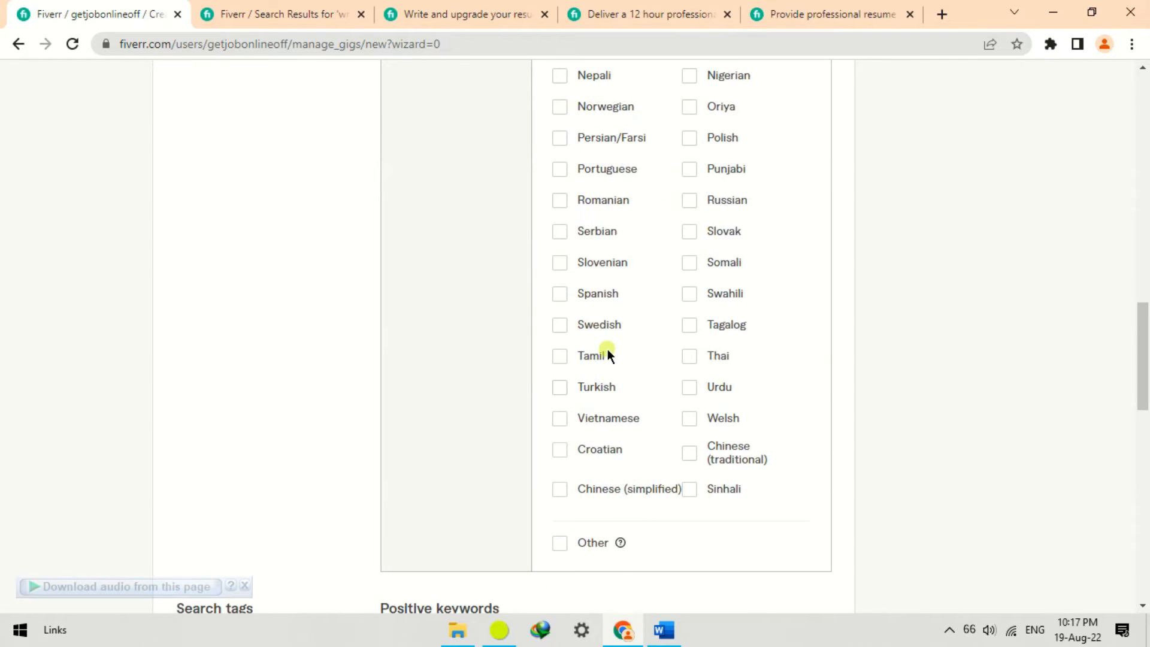
scroll(617, 356, "up", 5)
scroll(608, 347, "up", 4)
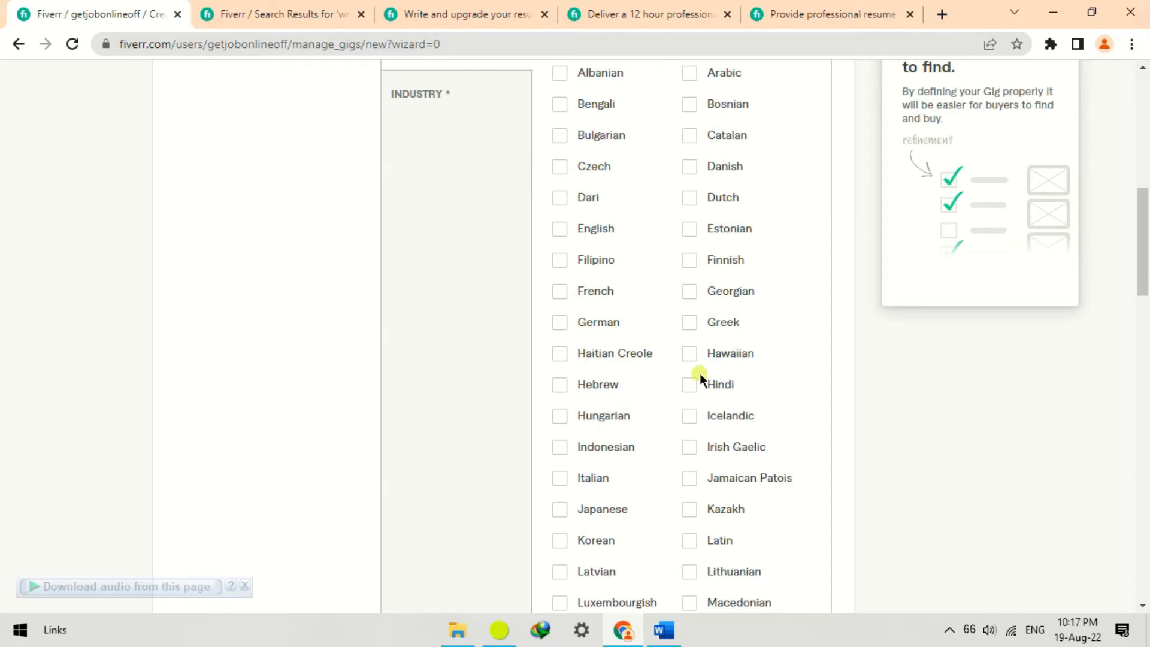
left_click(560, 230)
scroll(718, 394, "up", 2)
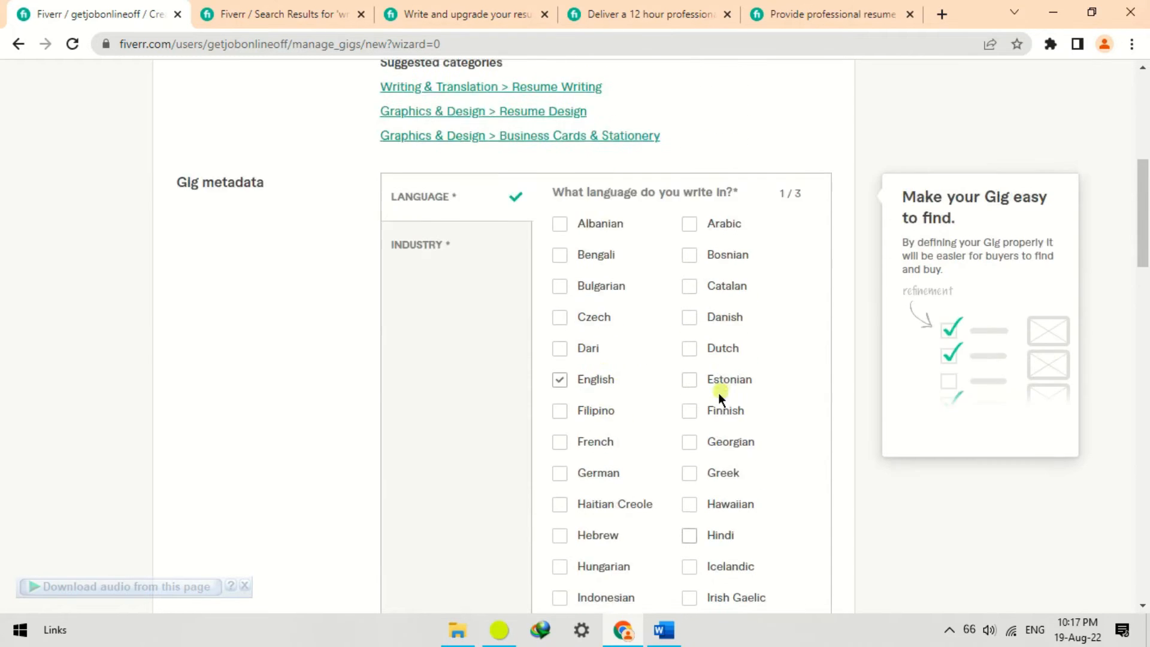
Select General and Other as the industries of expertise in the Gig metadata, leaving the Other text blank
scroll(604, 391, "down", 10)
scroll(604, 391, "down", 5)
scroll(604, 391, "up", 1)
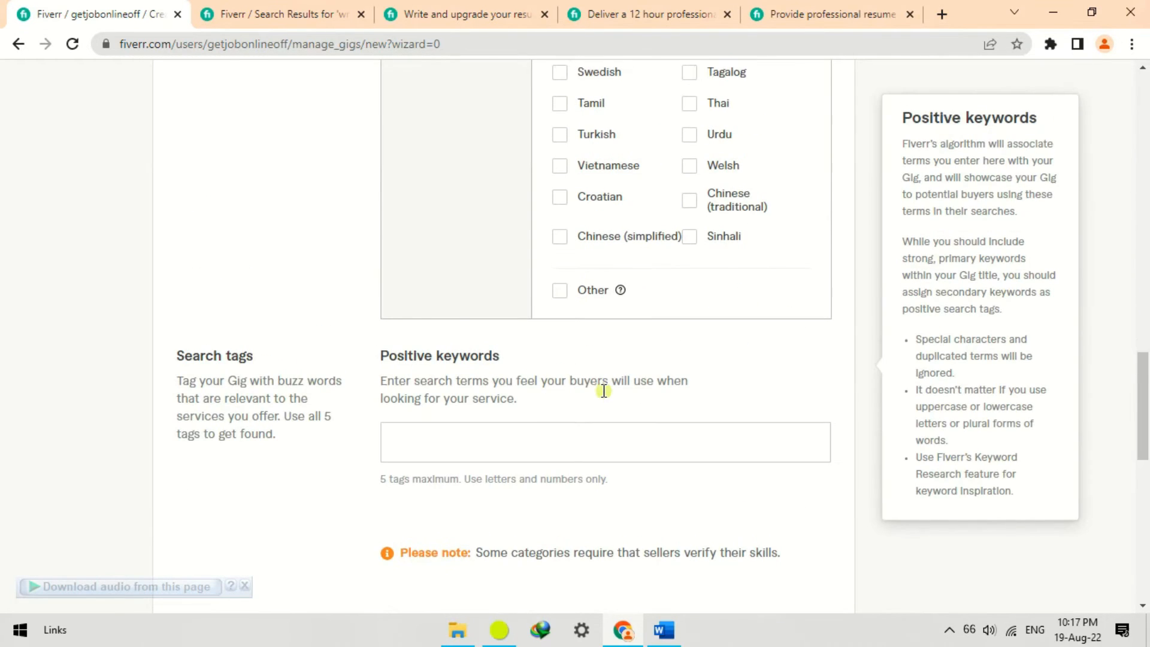
scroll(477, 400, "up", 14)
scroll(477, 401, "up", 4)
left_click(416, 351)
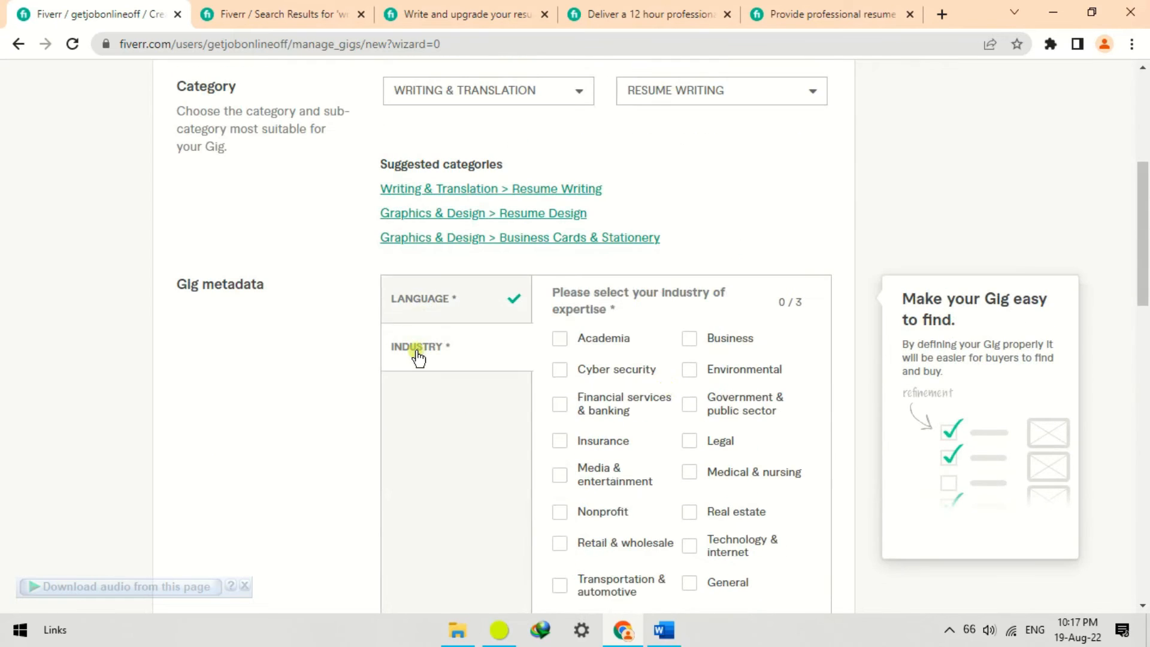
scroll(714, 378, "down", 1)
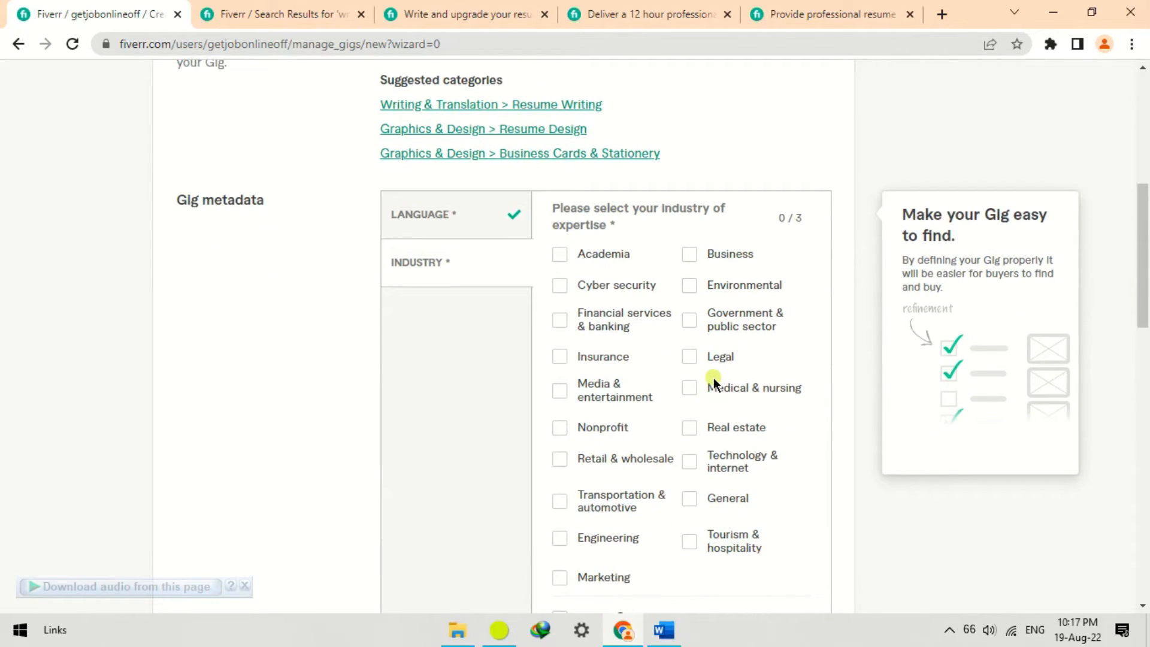
scroll(714, 378, "down", 2)
left_click(579, 451)
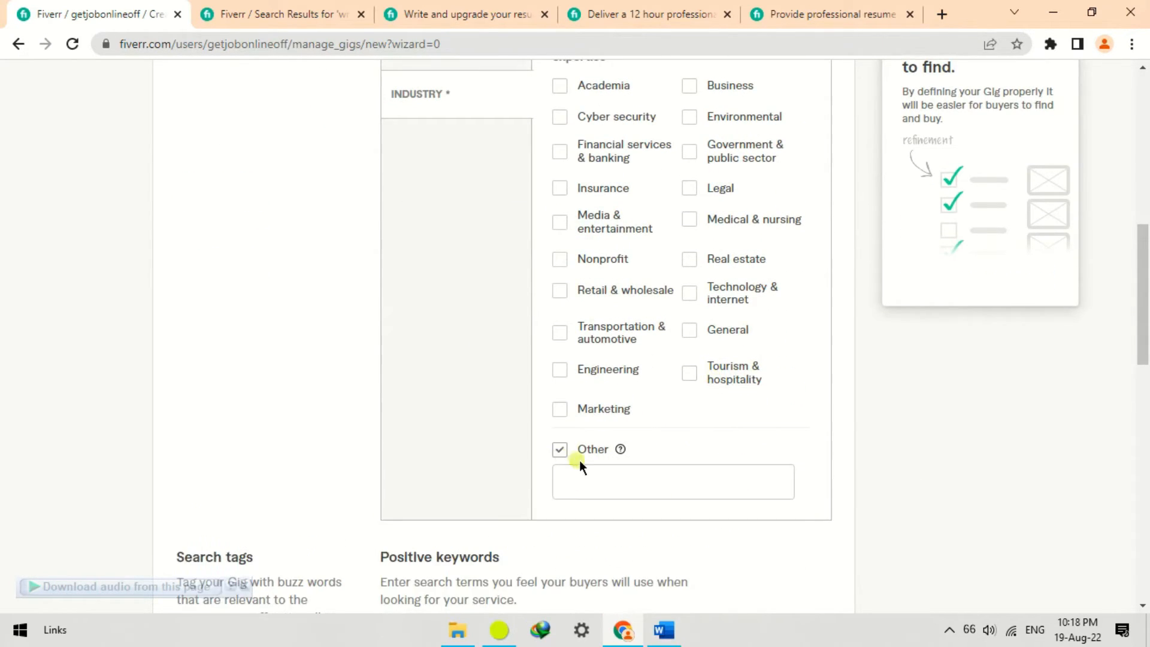
left_click(624, 477)
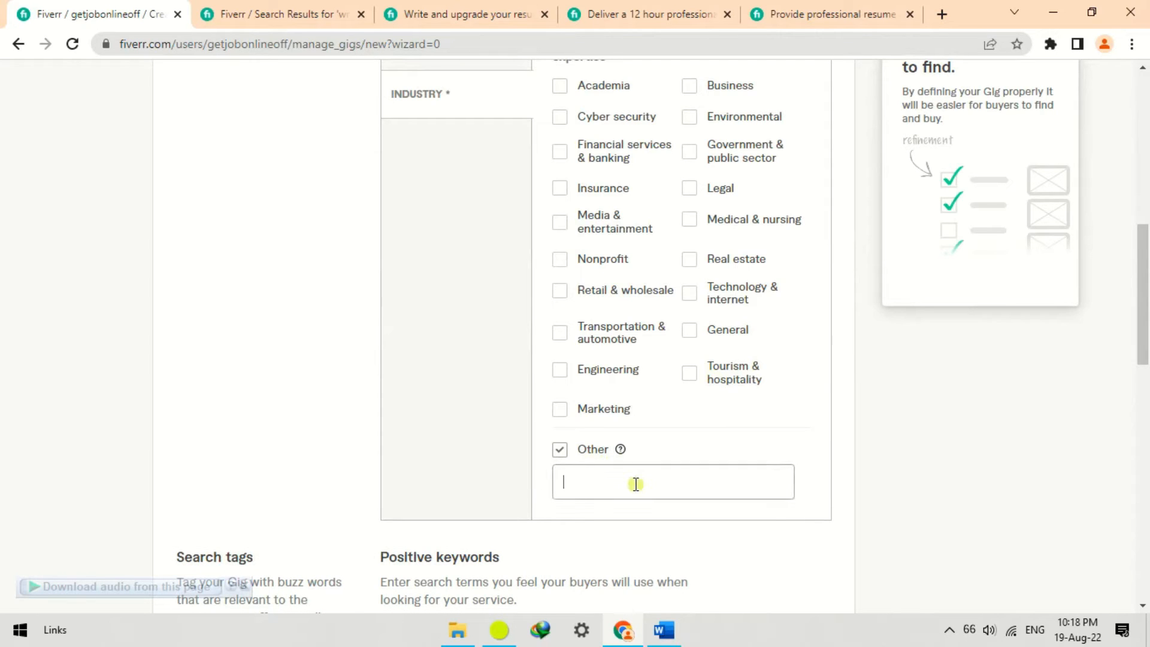
left_click(693, 332)
Examine the related tags on the competitor's "write and upgrade your resume" gig as reference for the positive keywords
scroll(502, 409, "down", 3)
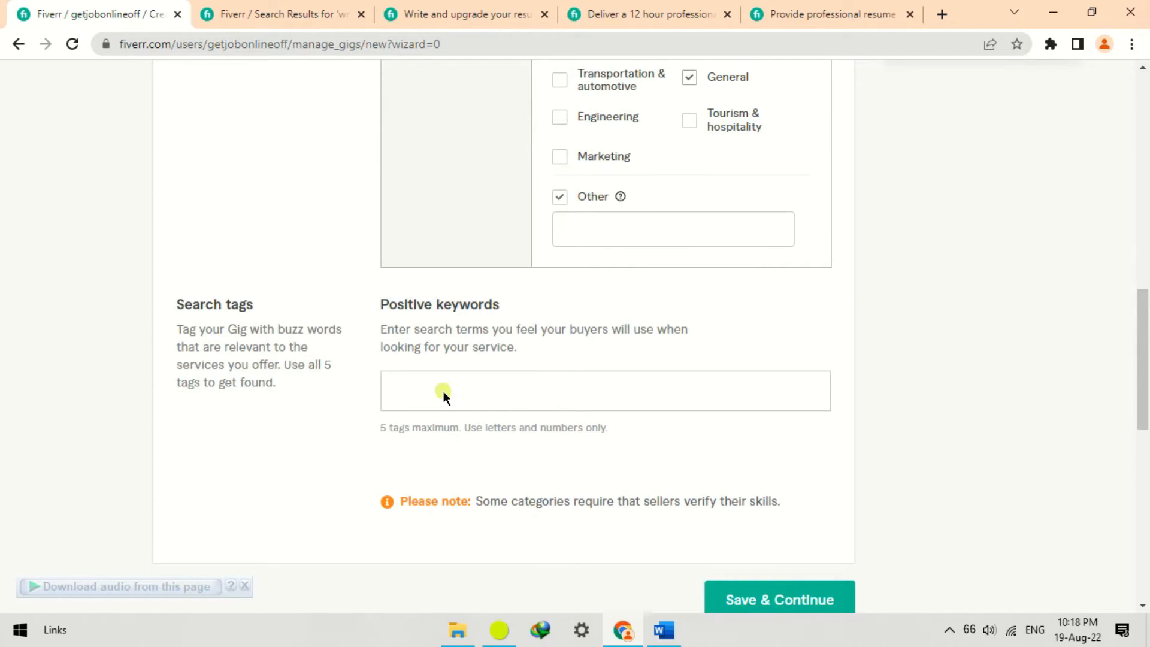
left_click(270, 15)
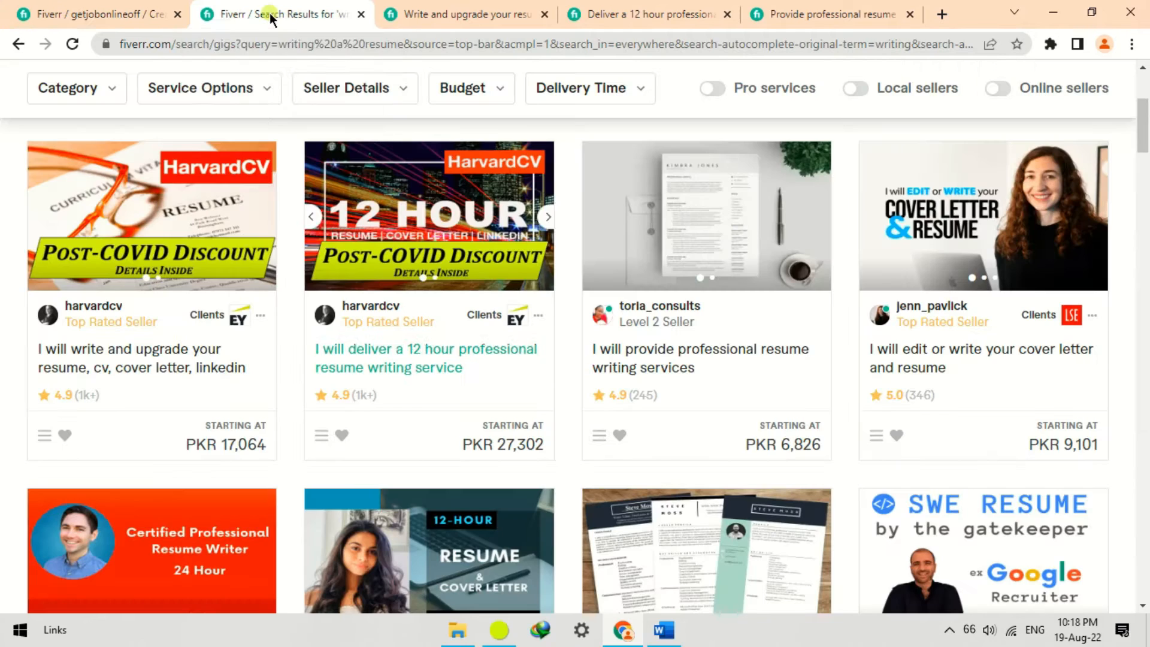
left_click(467, 13)
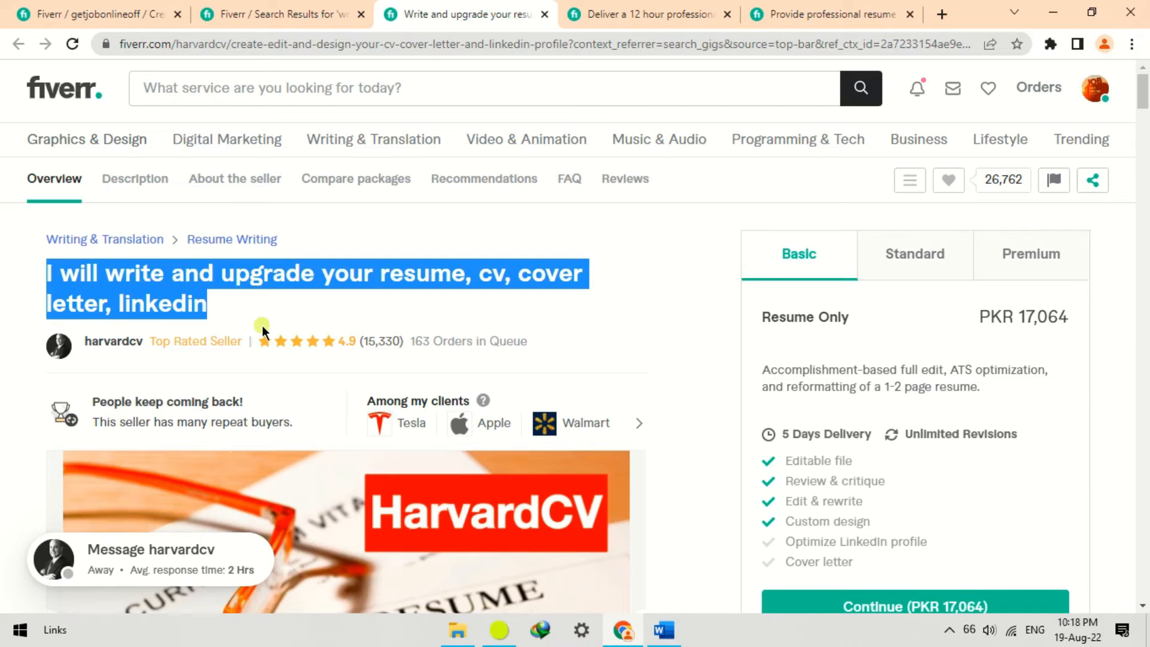
scroll(261, 325, "down", 15)
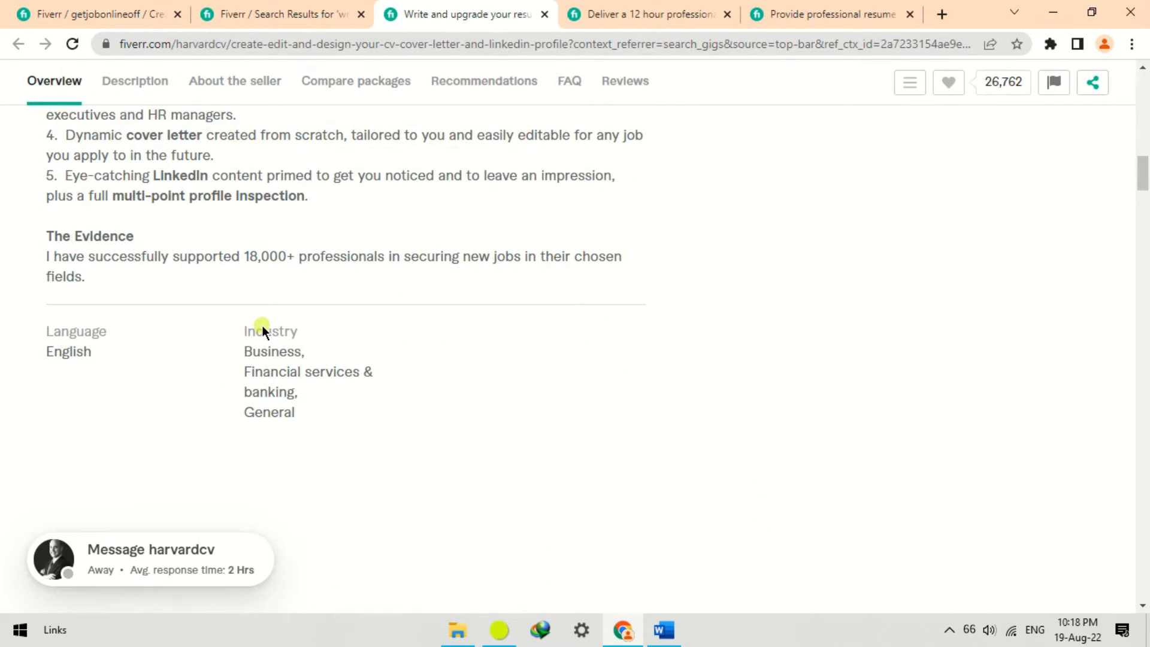
scroll(261, 325, "down", 20)
scroll(261, 325, "down", 20)
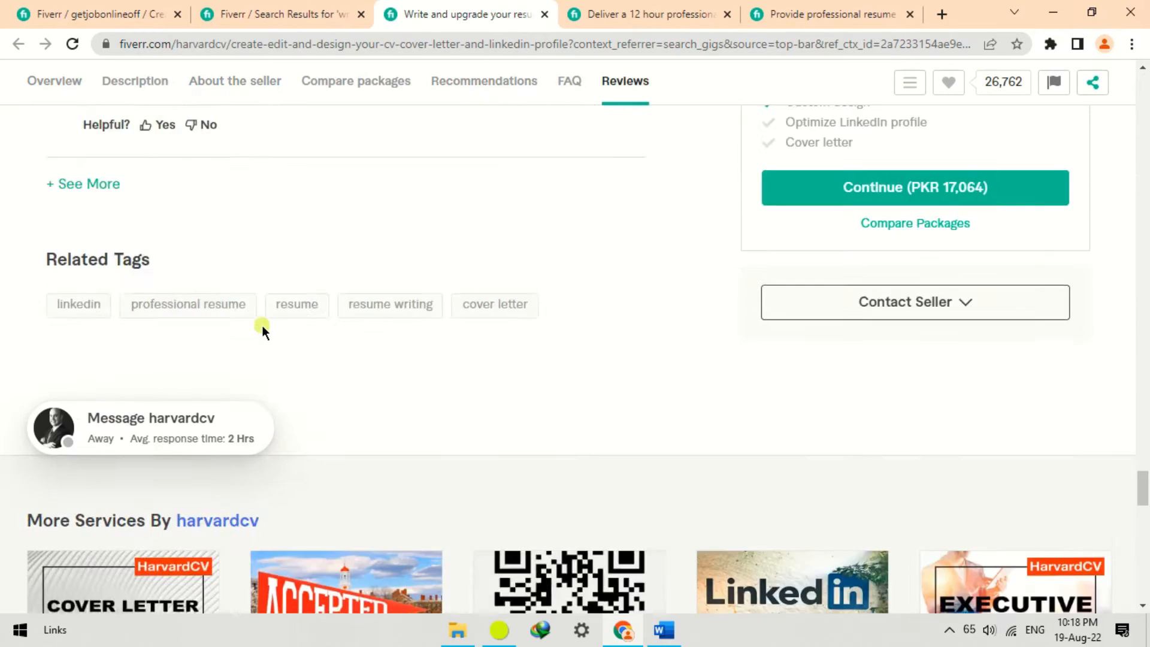
scroll(261, 325, "down", 3)
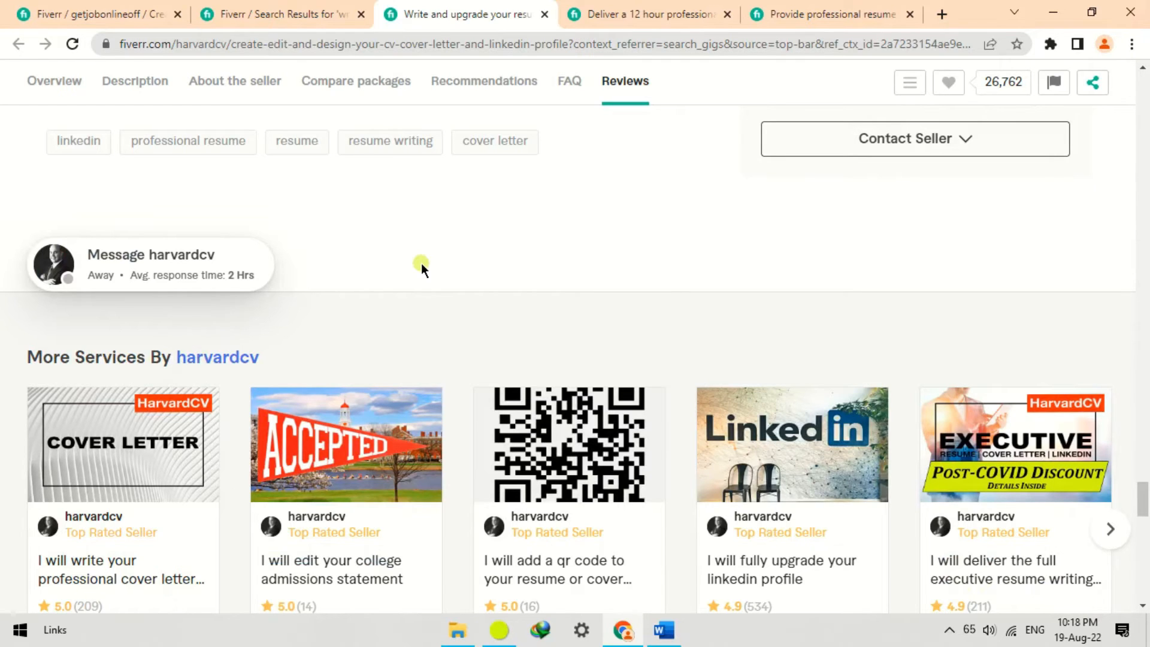
scroll(421, 264, "up", 2)
scroll(422, 267, "down", 3)
scroll(191, 263, "up", 3)
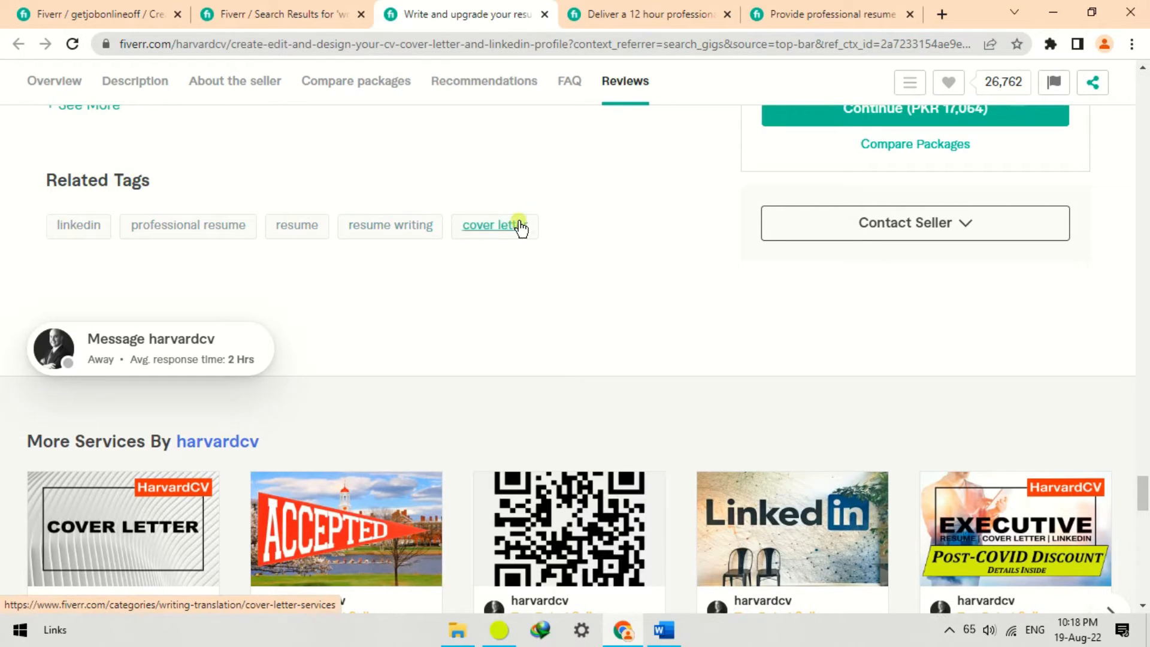
Examine the related tags on the "12 hour professional resume writing service" gig
left_click(671, 11)
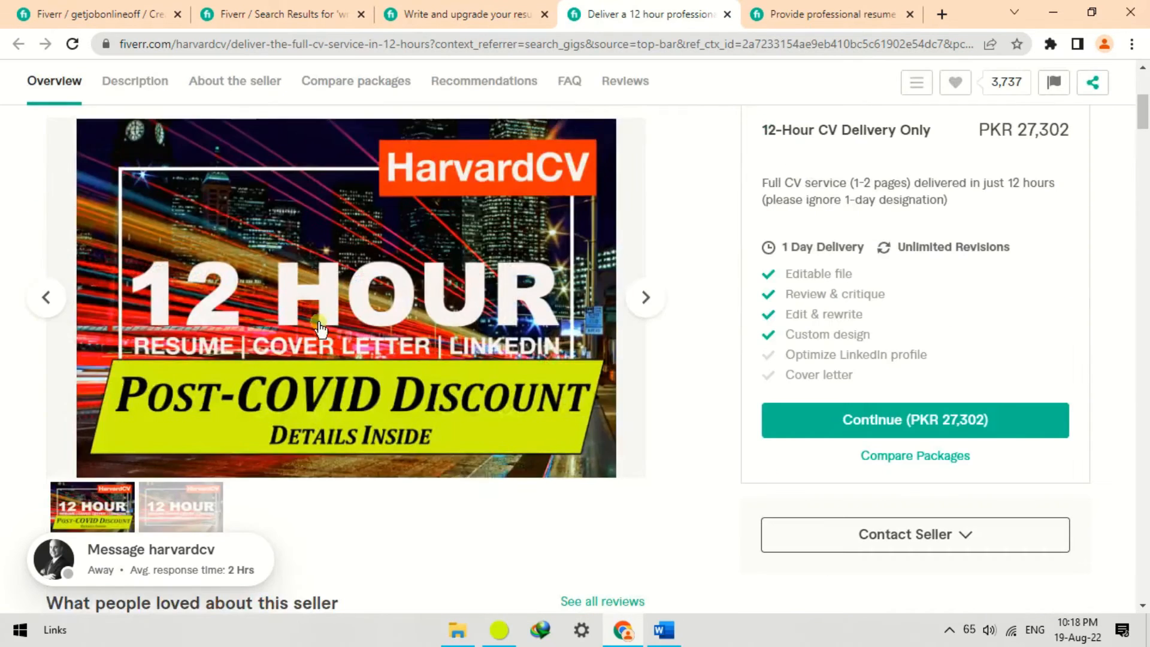
scroll(319, 322, "down", 20)
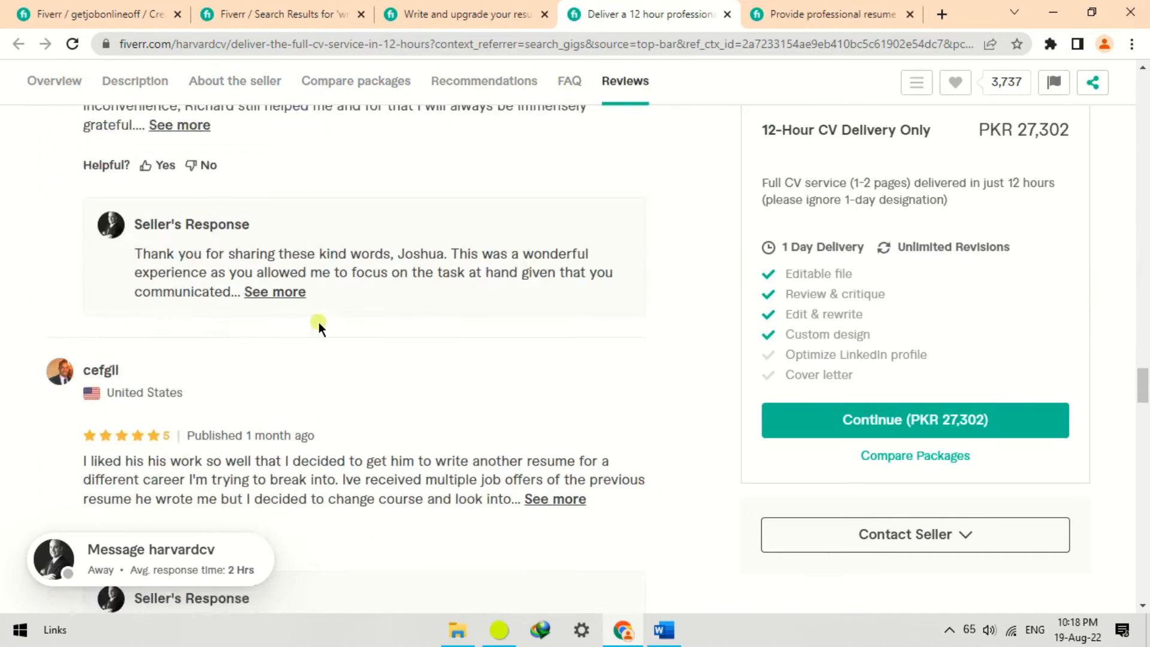
scroll(319, 322, "down", 10)
scroll(319, 323, "up", 5)
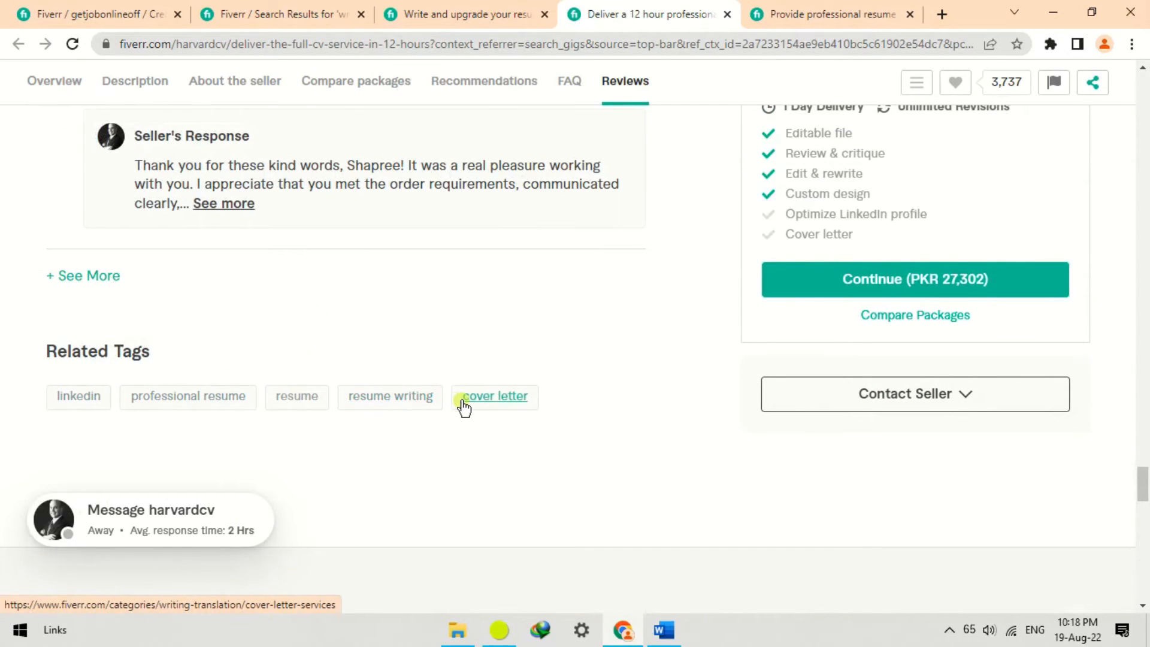
Examine the related tags on the "provide professional resume writing services" gig and compare them with those of the other two gigs
left_click(816, 8)
scroll(358, 327, "down", 15)
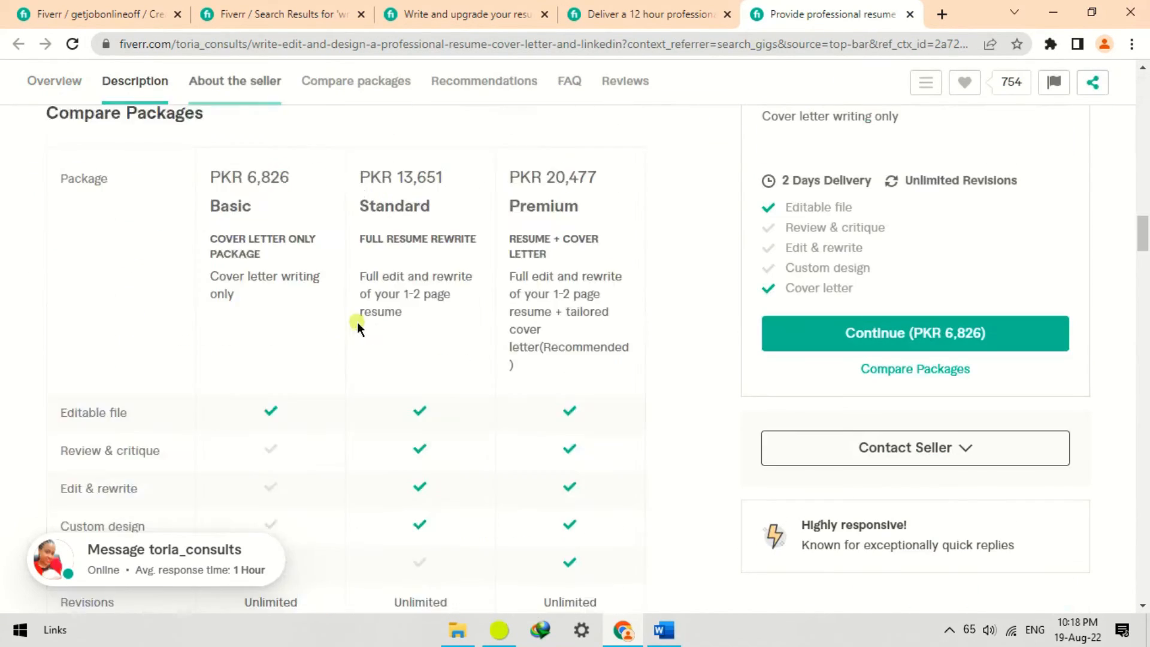
scroll(359, 327, "down", 20)
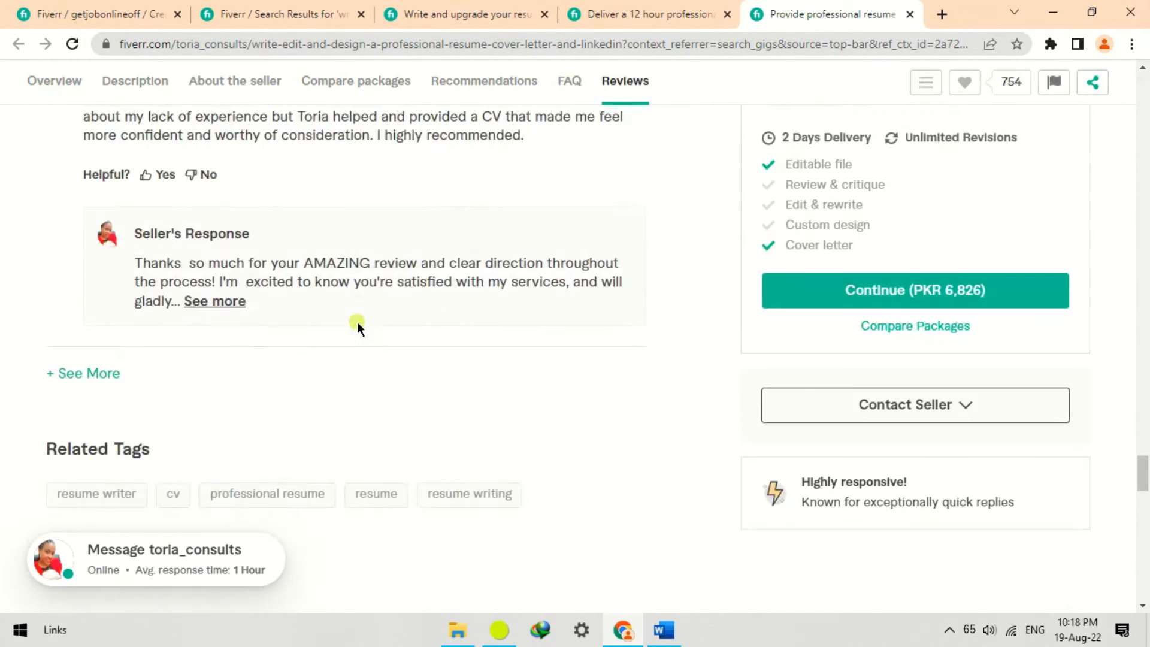
scroll(357, 325, "up", 1)
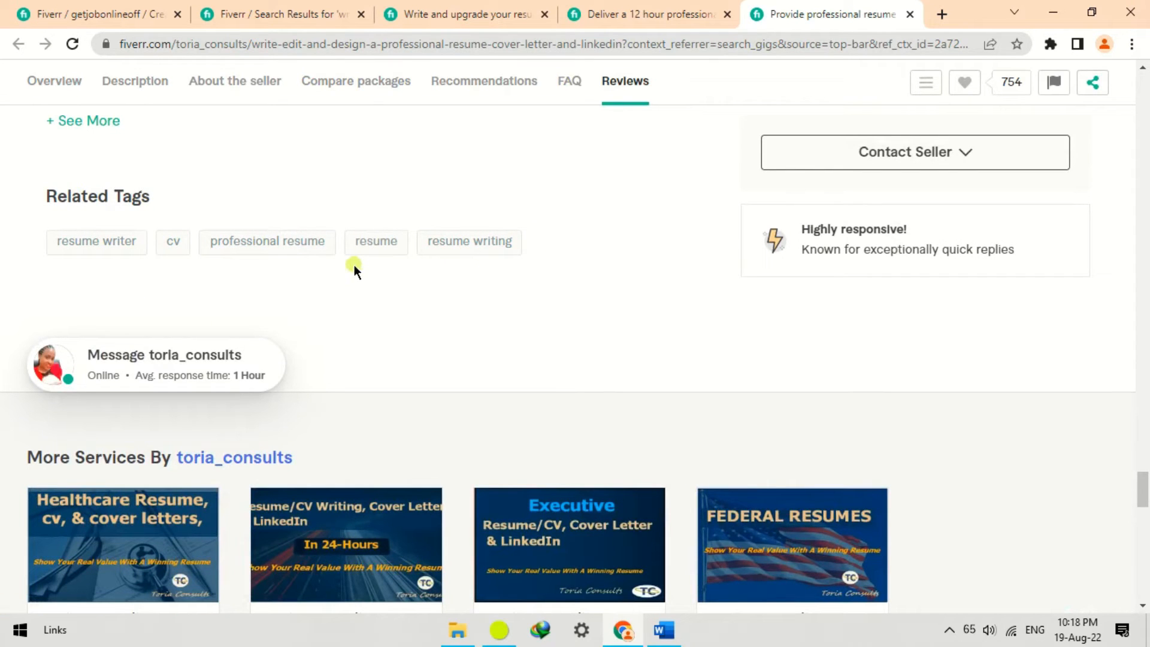
left_click(426, 12)
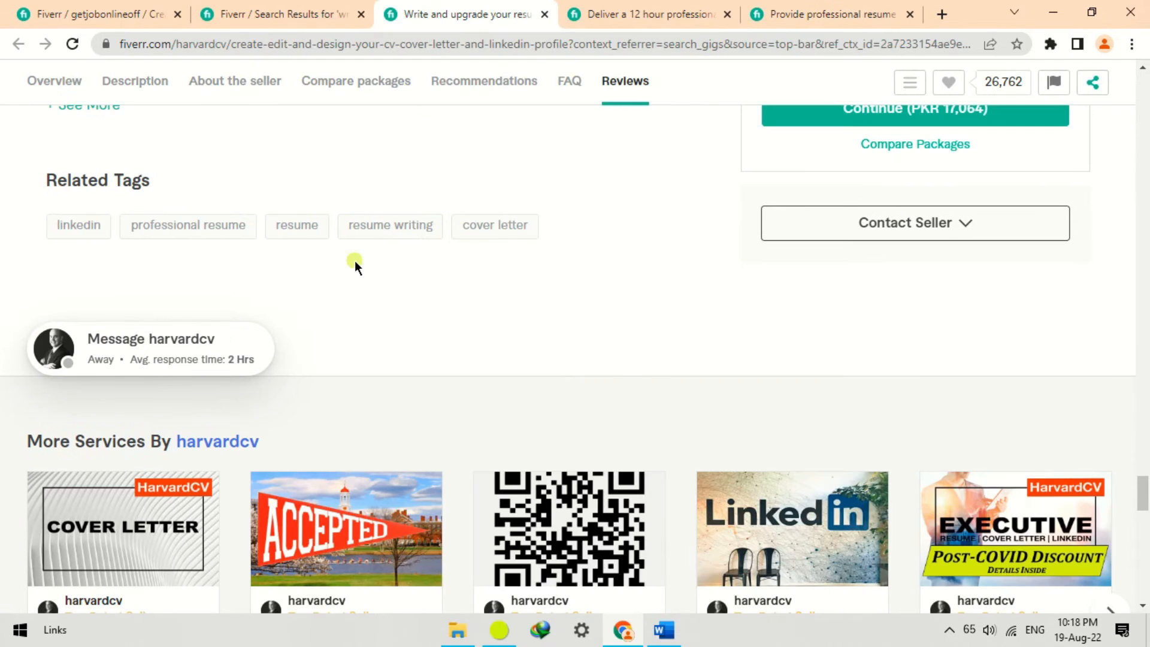
left_click(634, 11)
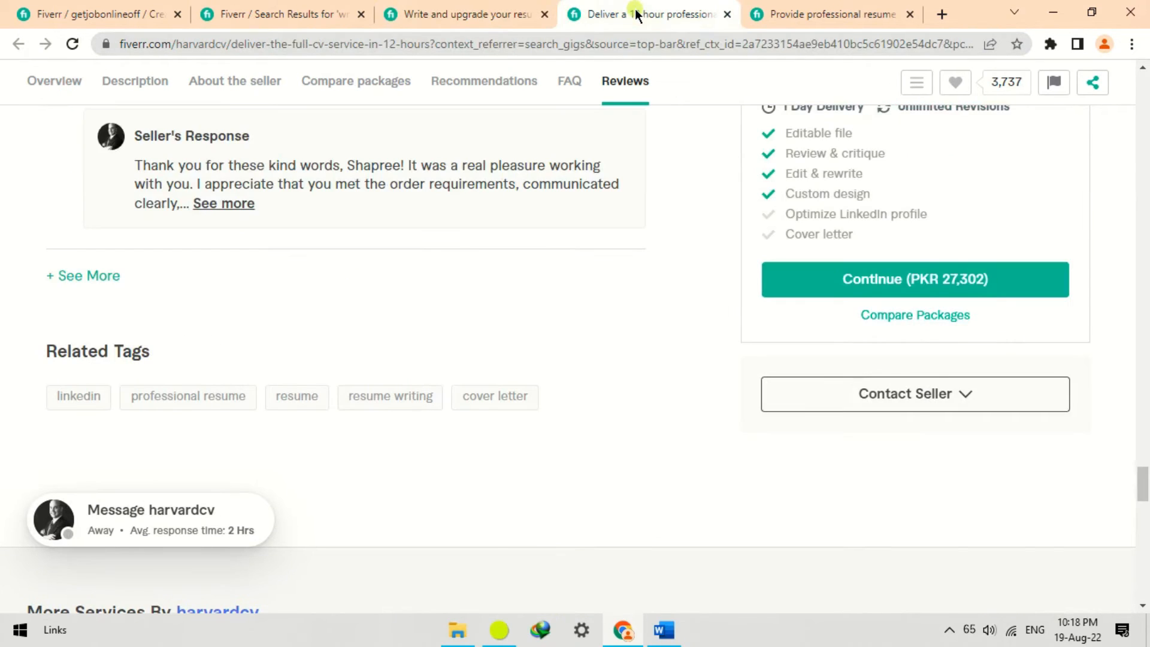
Compare the related tags of both harvardcv gigs and copy the full set from the "12 hour professional resume writing service" gig
left_click(506, 7)
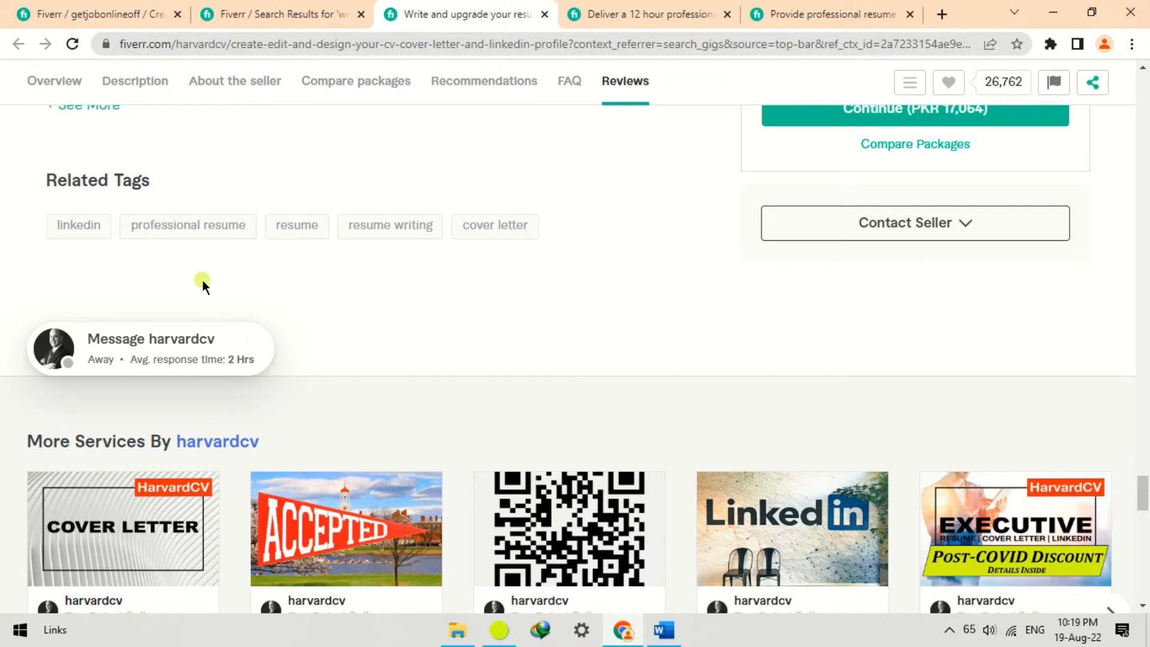
left_click(662, 10)
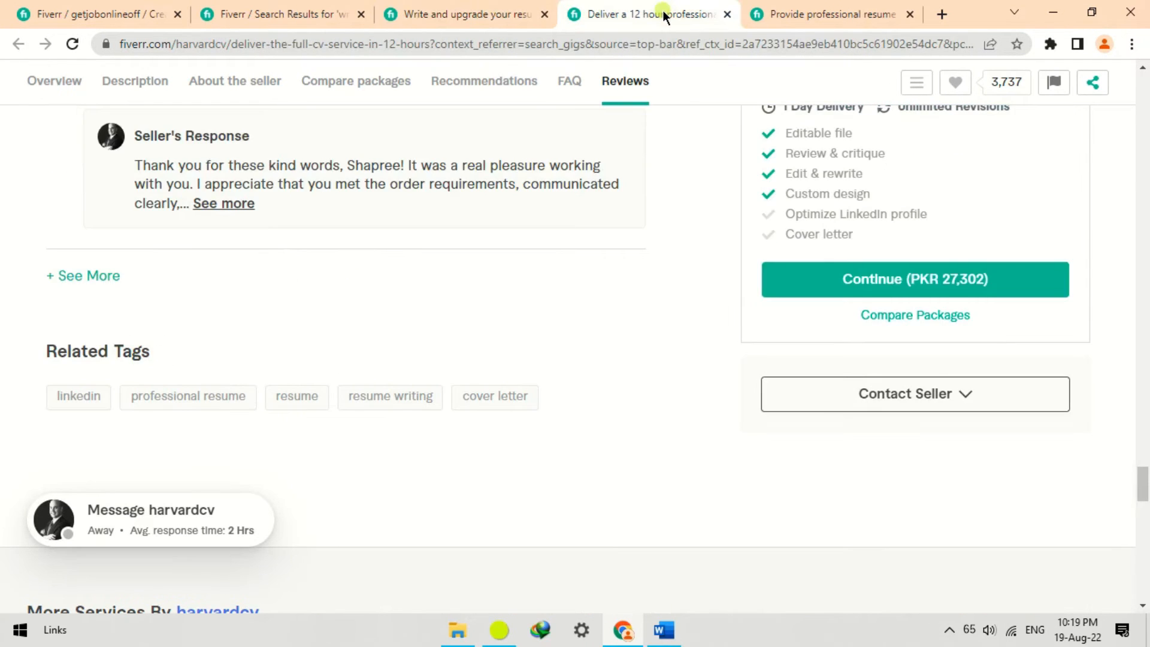
left_click(501, 7)
left_click(627, 8)
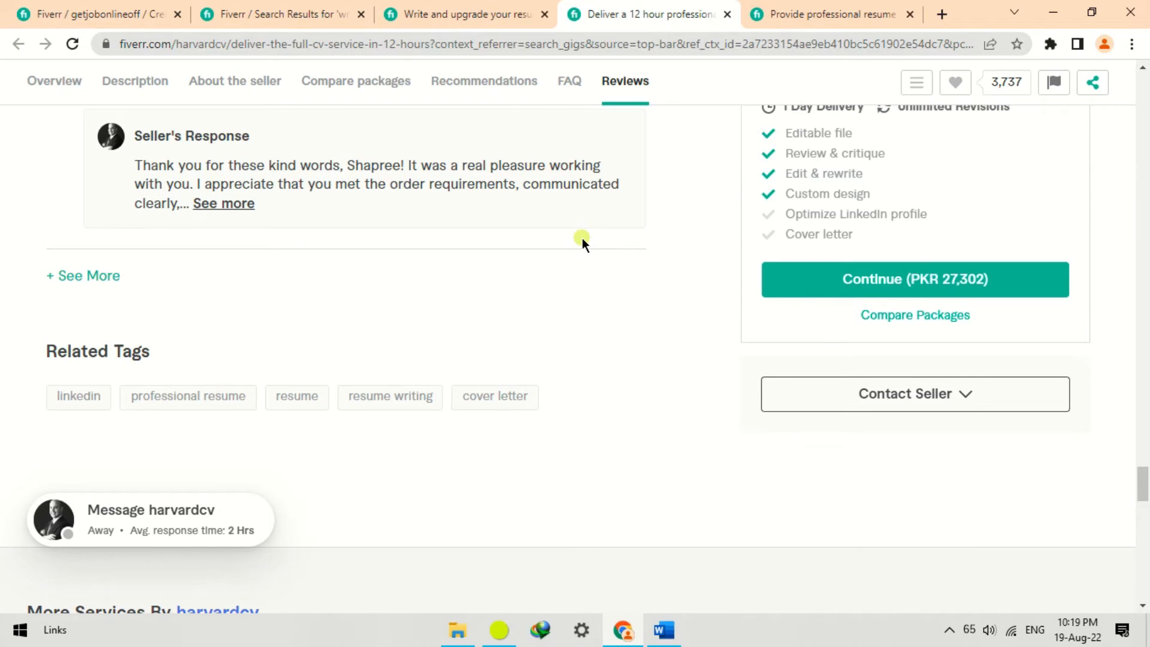
left_click_drag(570, 416, 56, 403)
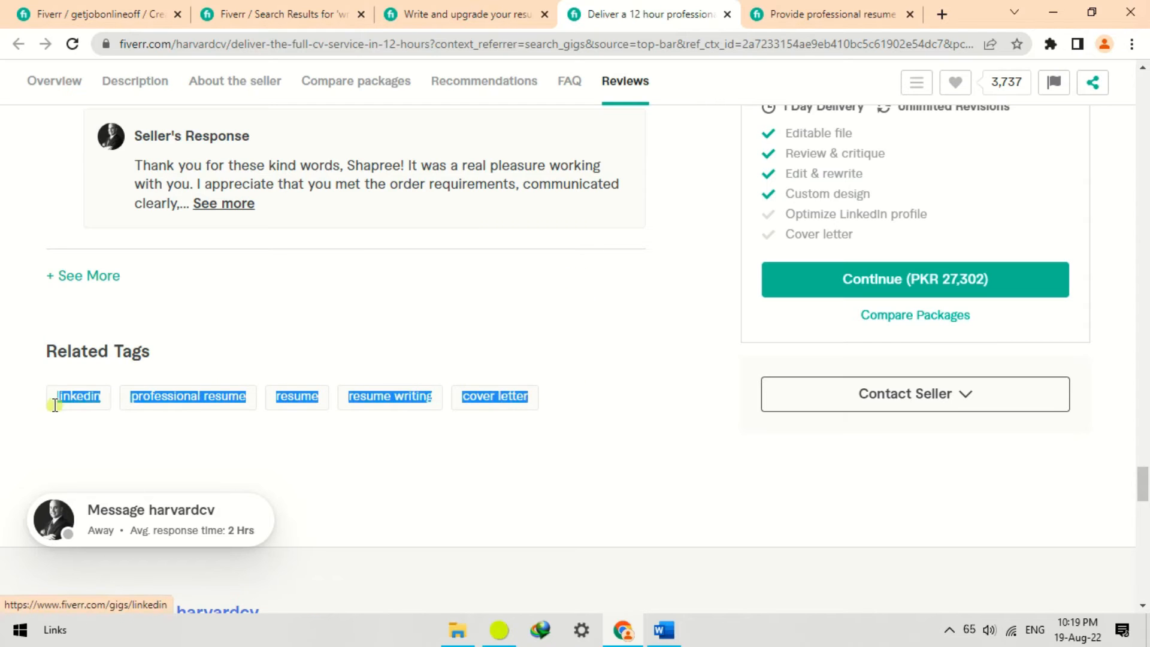
right_click(168, 408)
left_click(193, 271)
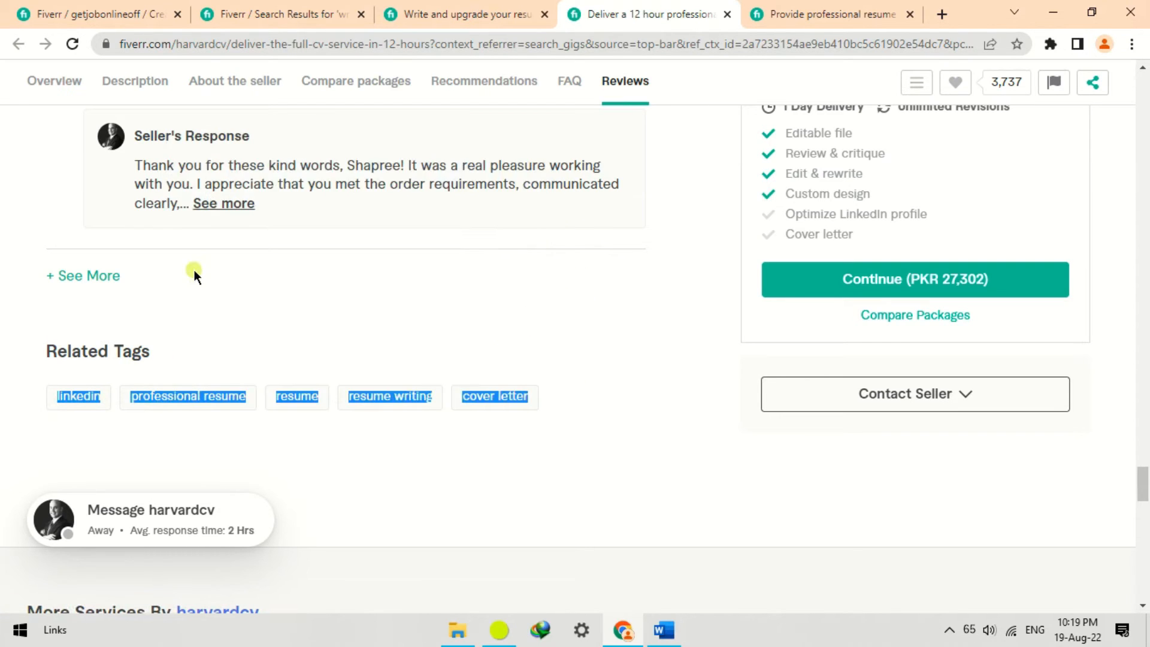
Add LINKEDIN, PROFESSIONAL and RESUME from the copied tags as the Gig's positive keywords, and save the overview to continue to pricing
left_click(128, 6)
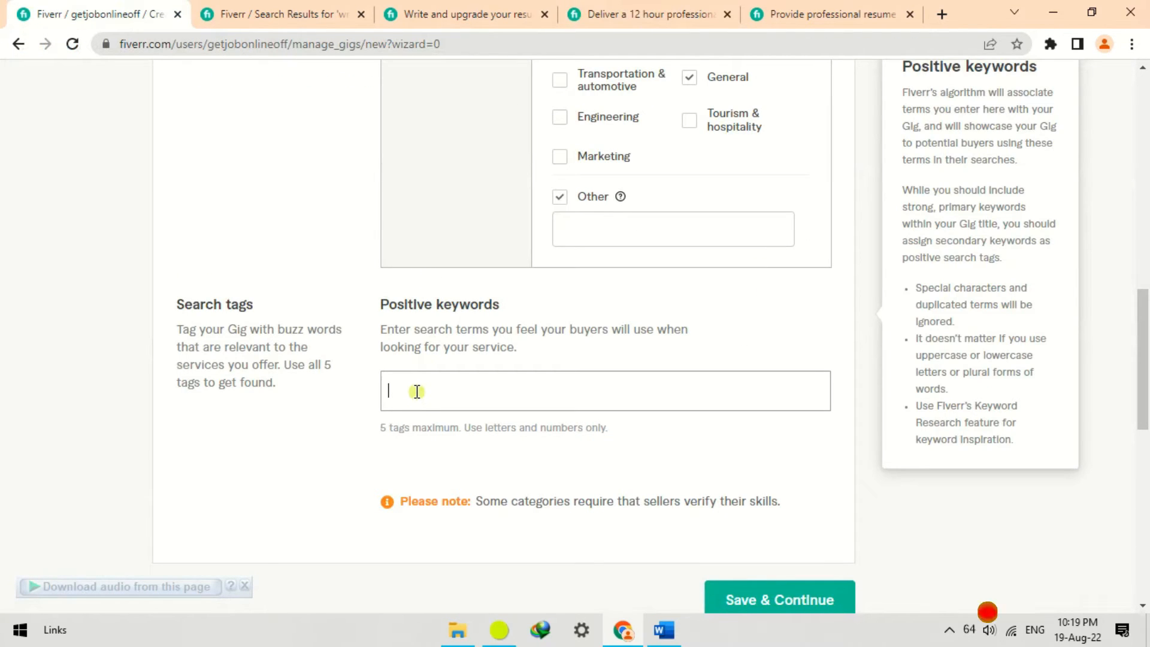
key("ctrl+v")
left_click(436, 391)
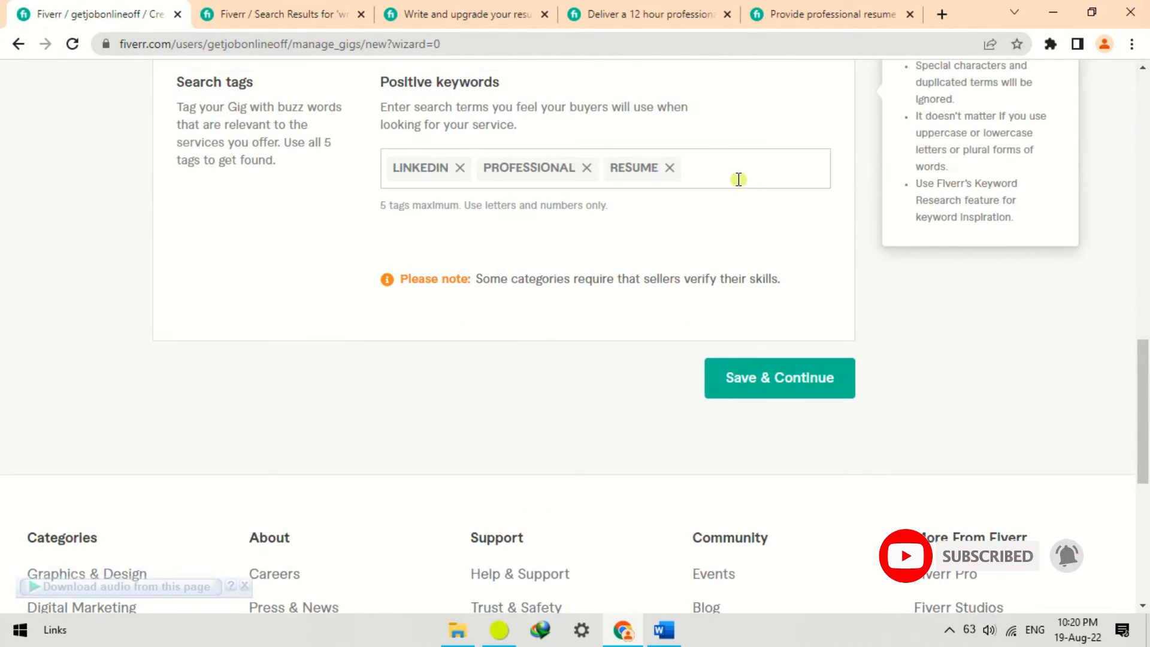
scroll(740, 179, "up", 1)
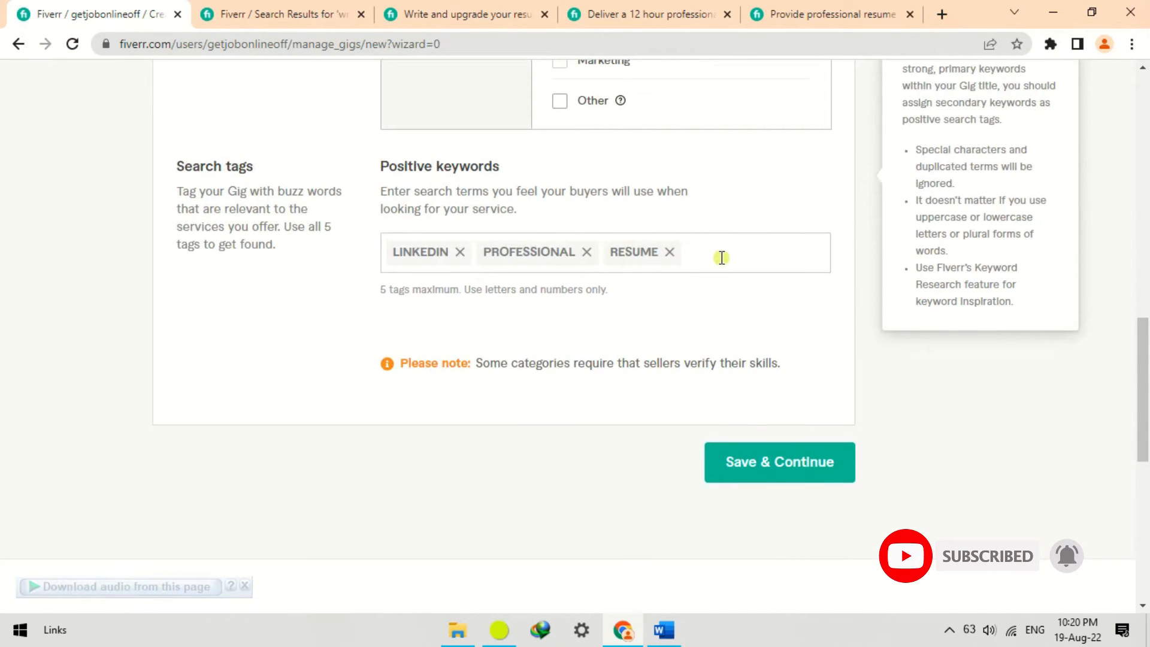
left_click(685, 419)
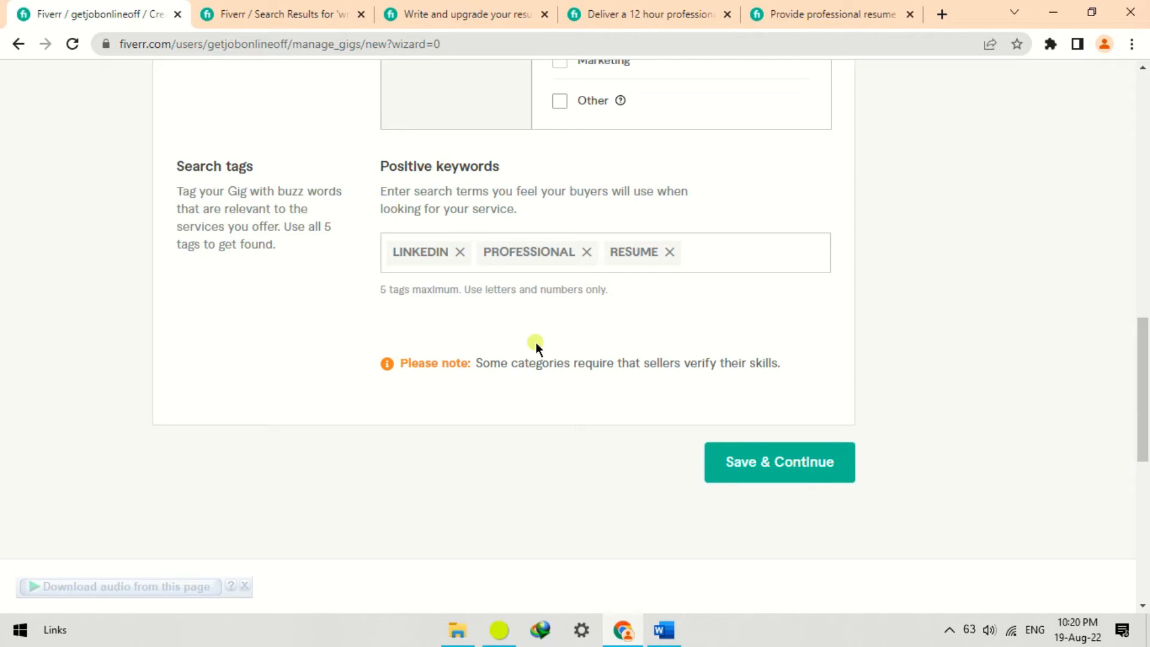
left_click(794, 474)
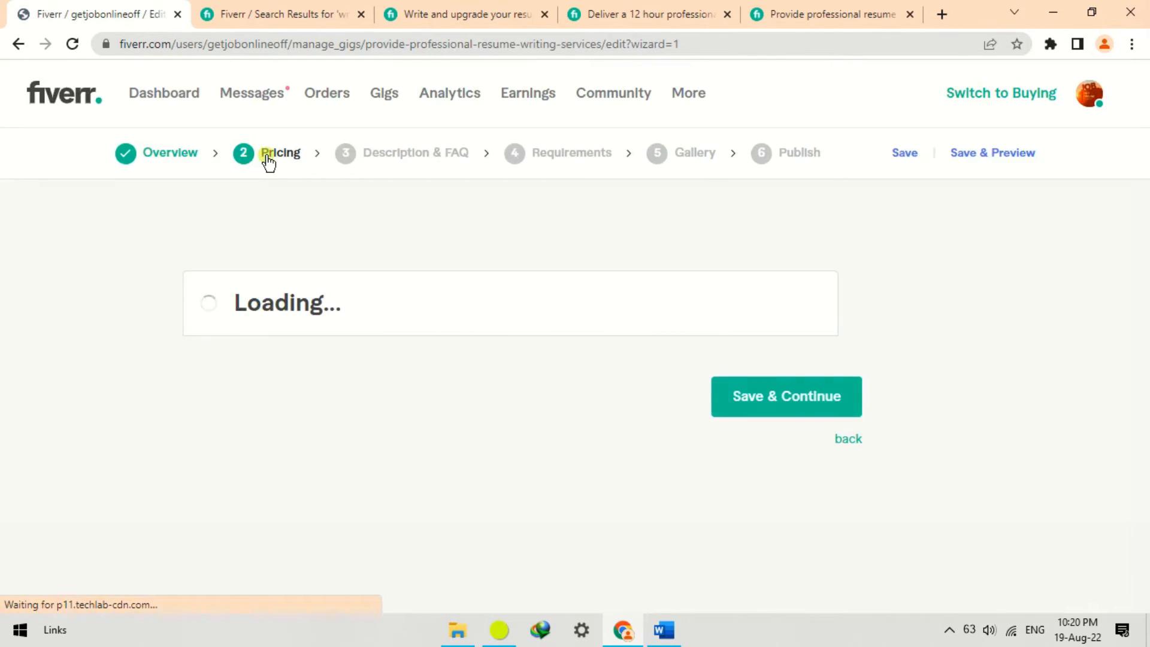
Name the three Gig packages "Basic", "Stadard" and "Premium"
scroll(497, 348, "down", 2)
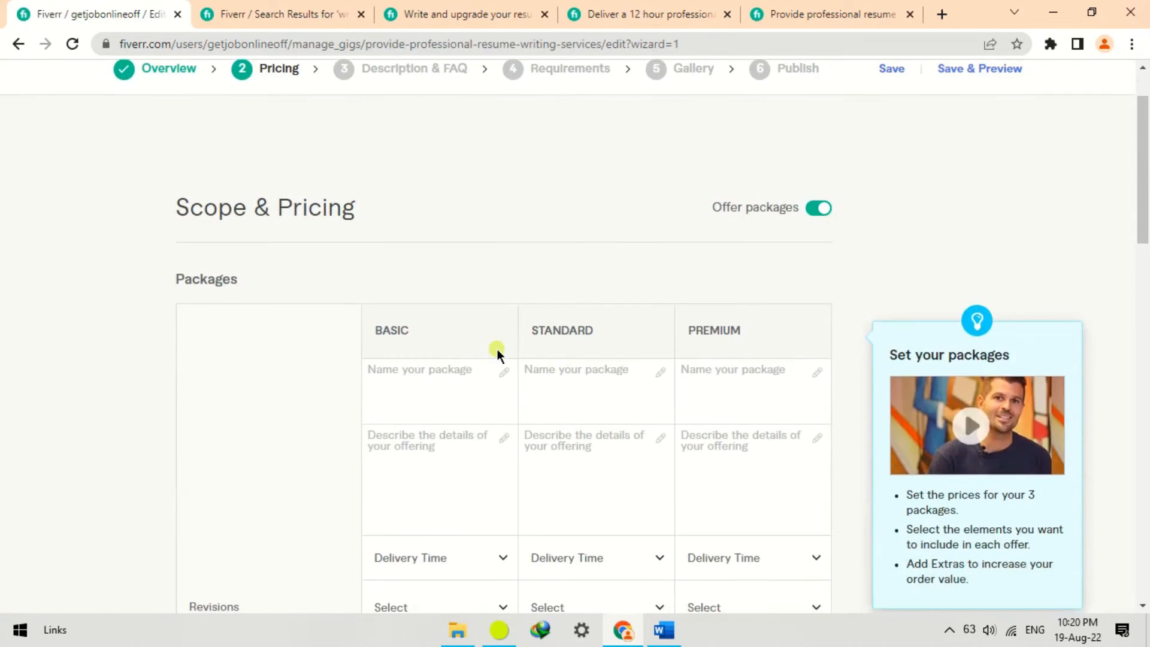
scroll(455, 353, "down", 3)
left_click(397, 229)
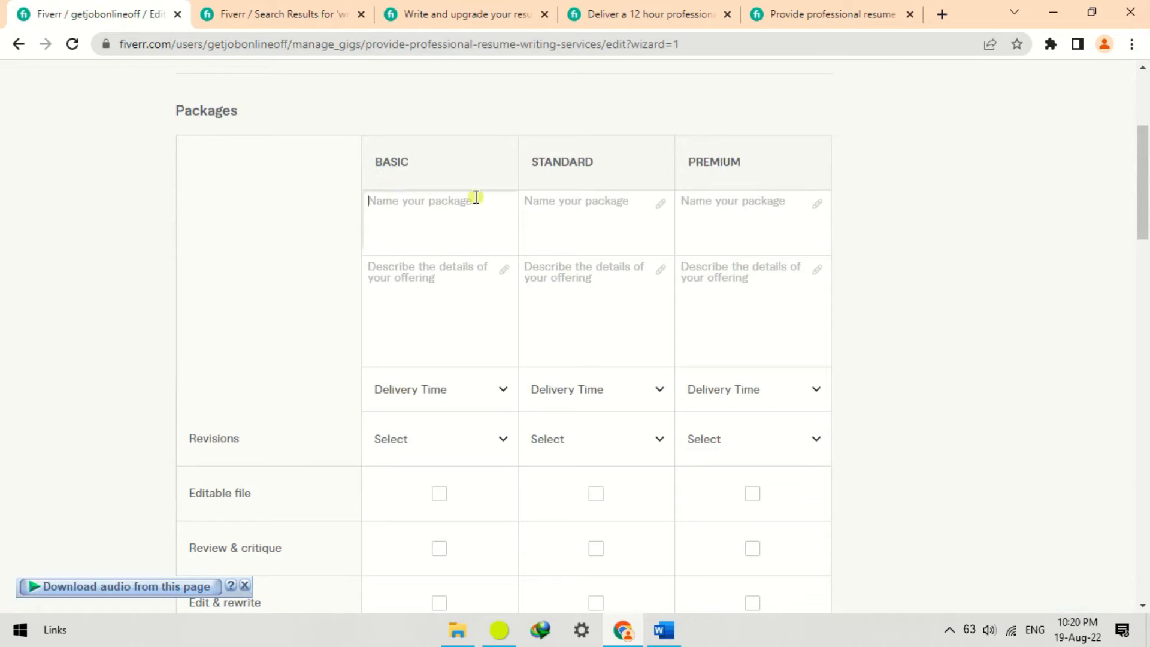
type("Basic")
left_click(564, 209)
type("Stadard")
left_click(727, 210)
type("Premium")
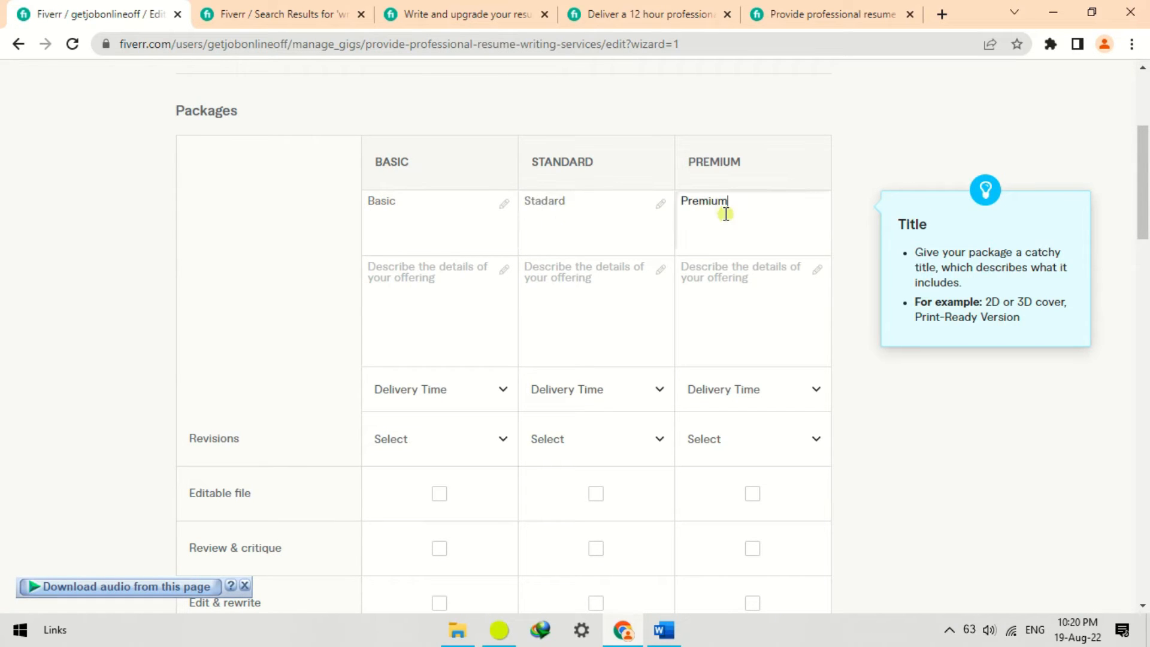
scroll(396, 233, "down", 1)
scroll(398, 240, "up", 1)
Examine the Basic package details on the "write and upgrade your resume" and "12 hour professional resume writing service" gigs as reference for the descriptions
left_click(416, 290)
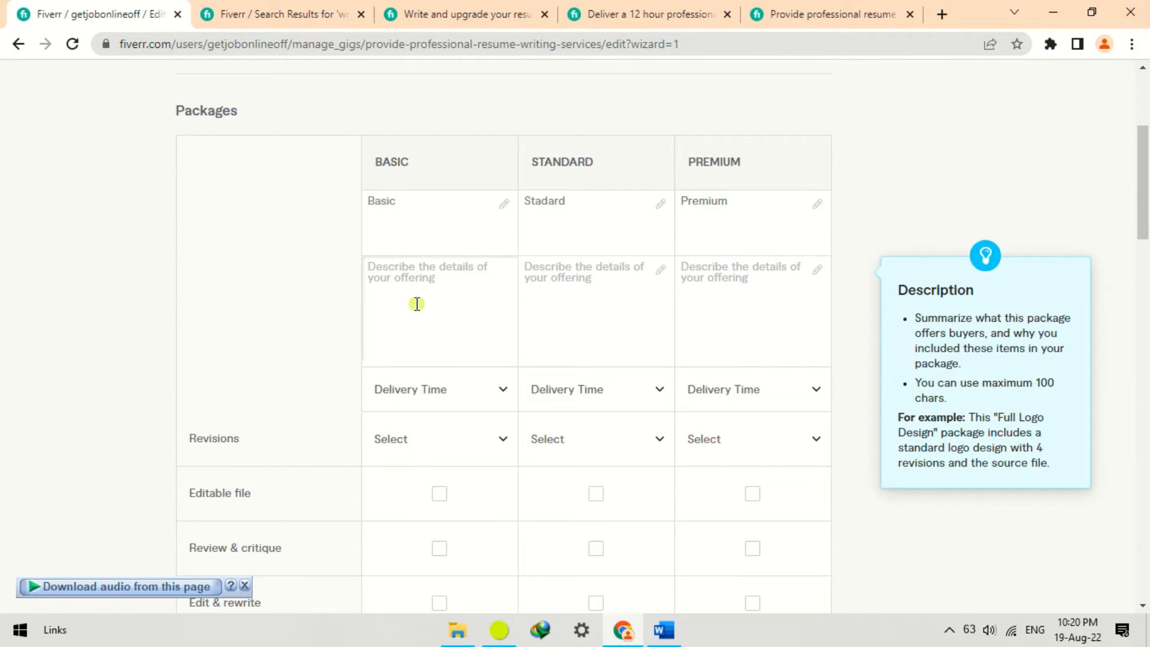
left_click(449, 22)
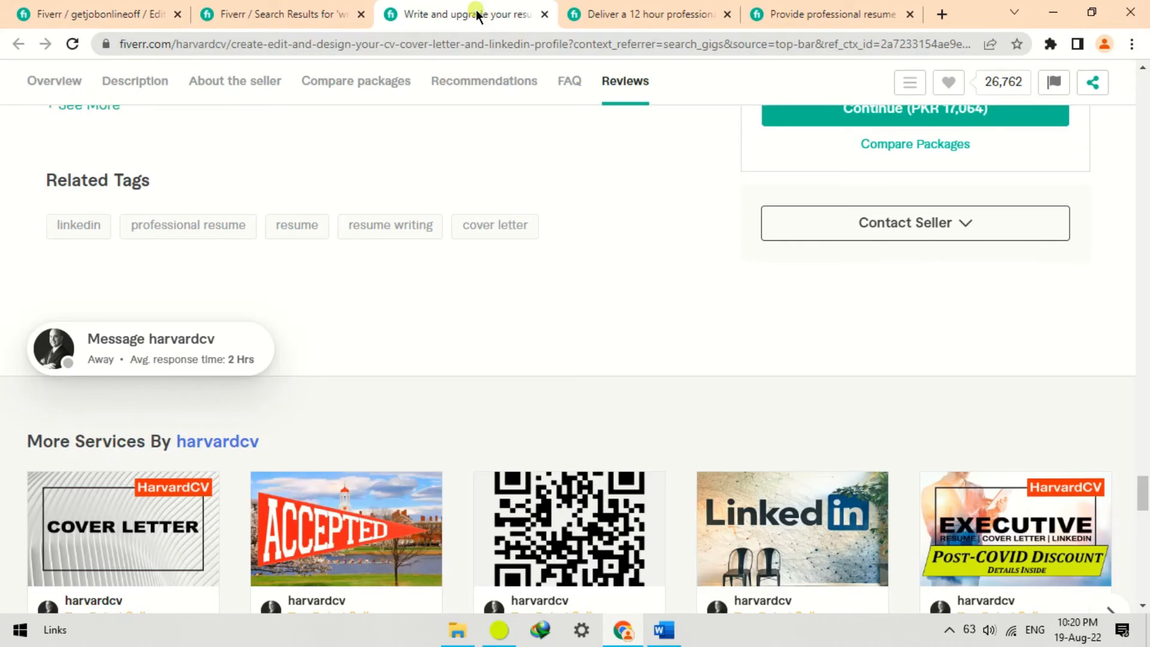
scroll(917, 413, "up", 5)
scroll(911, 416, "down", 1)
scroll(886, 388, "up", 1)
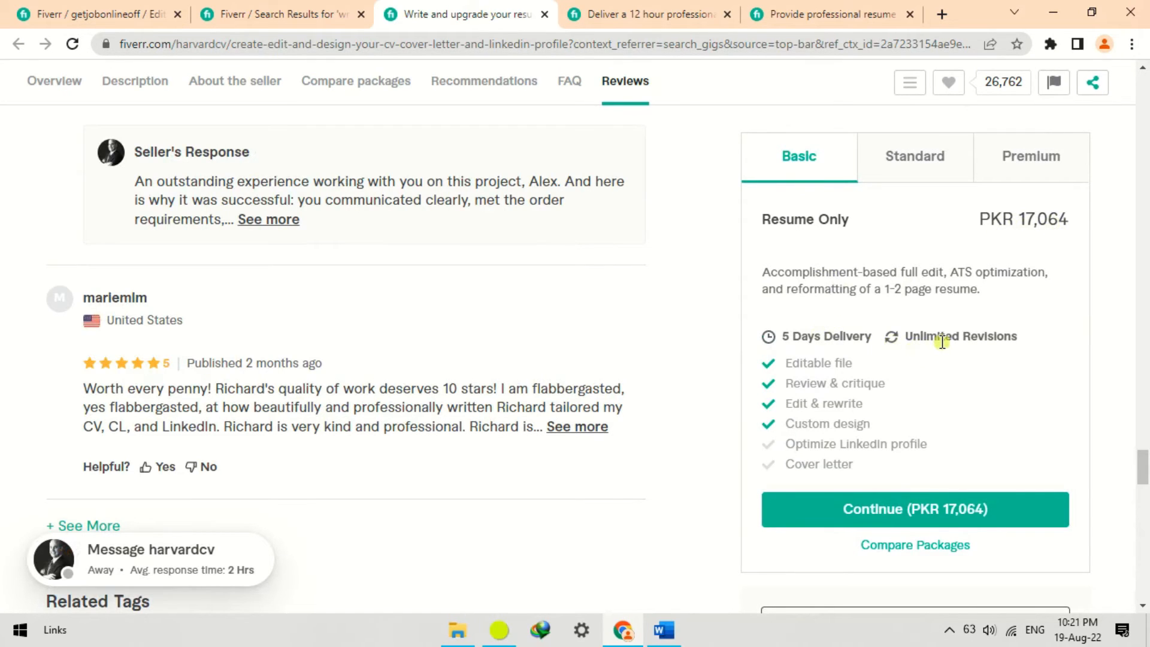
left_click(627, 12)
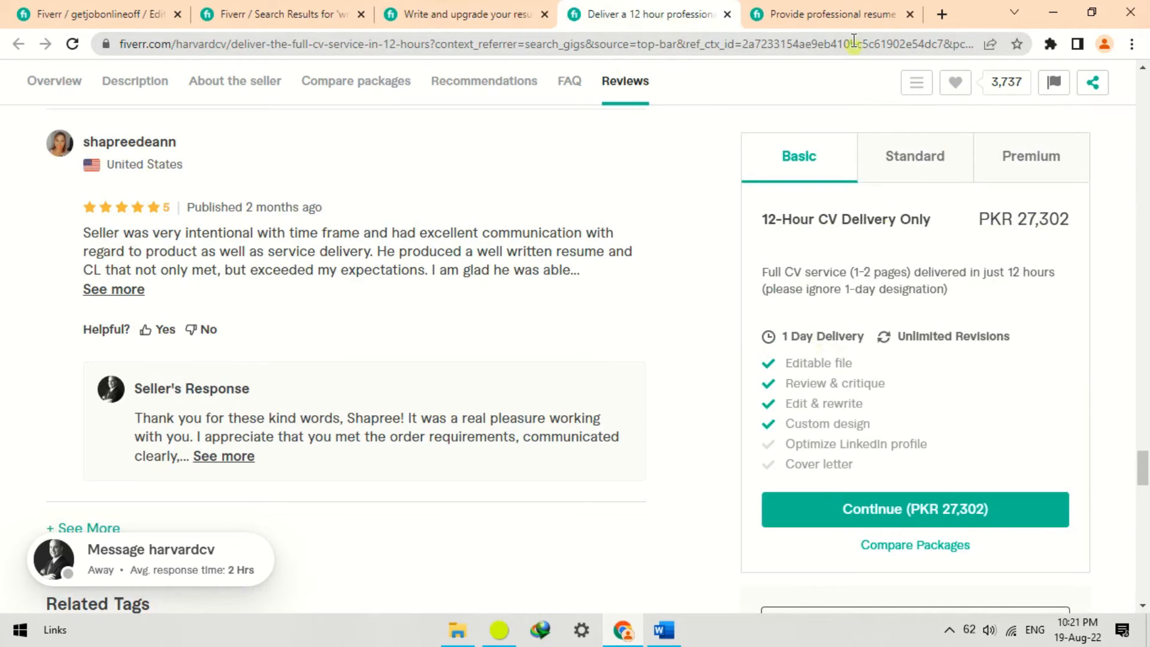
Examine the Basic, Standard and Premium packages of the "provide professional resume writing services" gig for their offers and prices
left_click(842, 13)
scroll(900, 272, "up", 7)
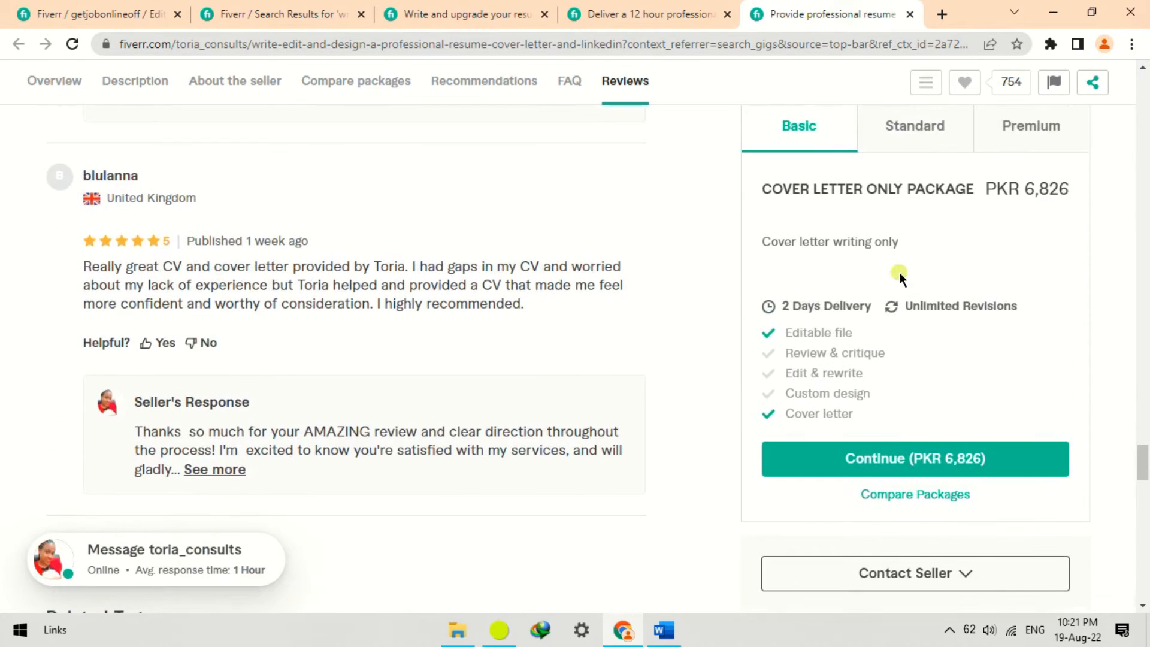
scroll(903, 271, "up", 1)
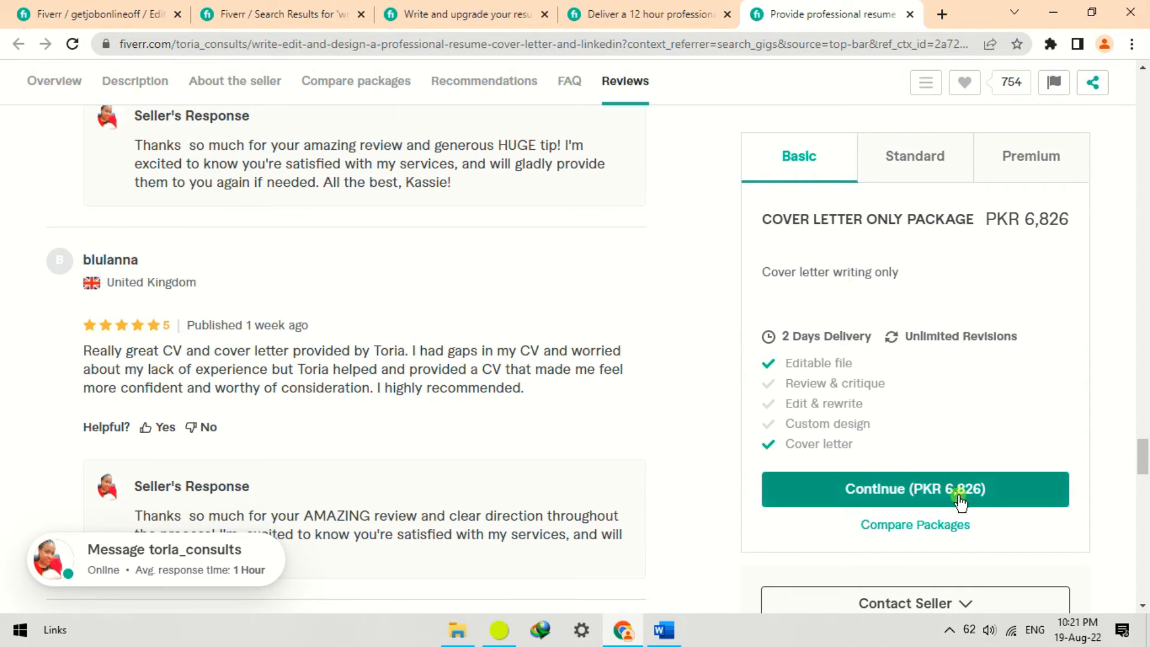
scroll(894, 412, "up", 3)
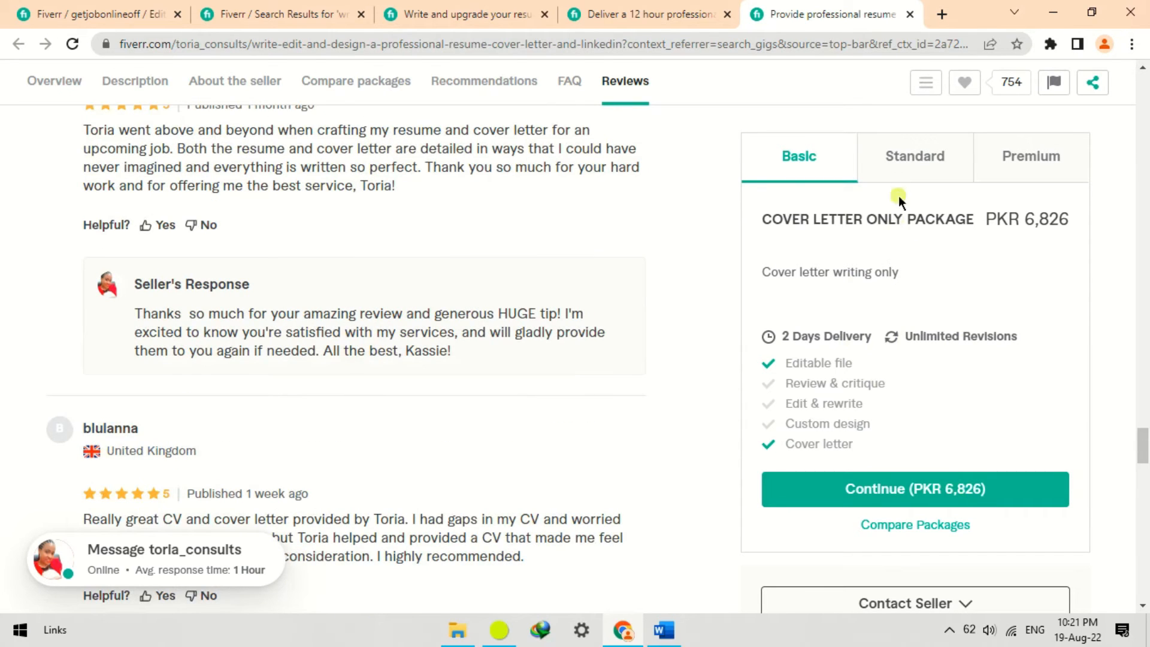
left_click(902, 155)
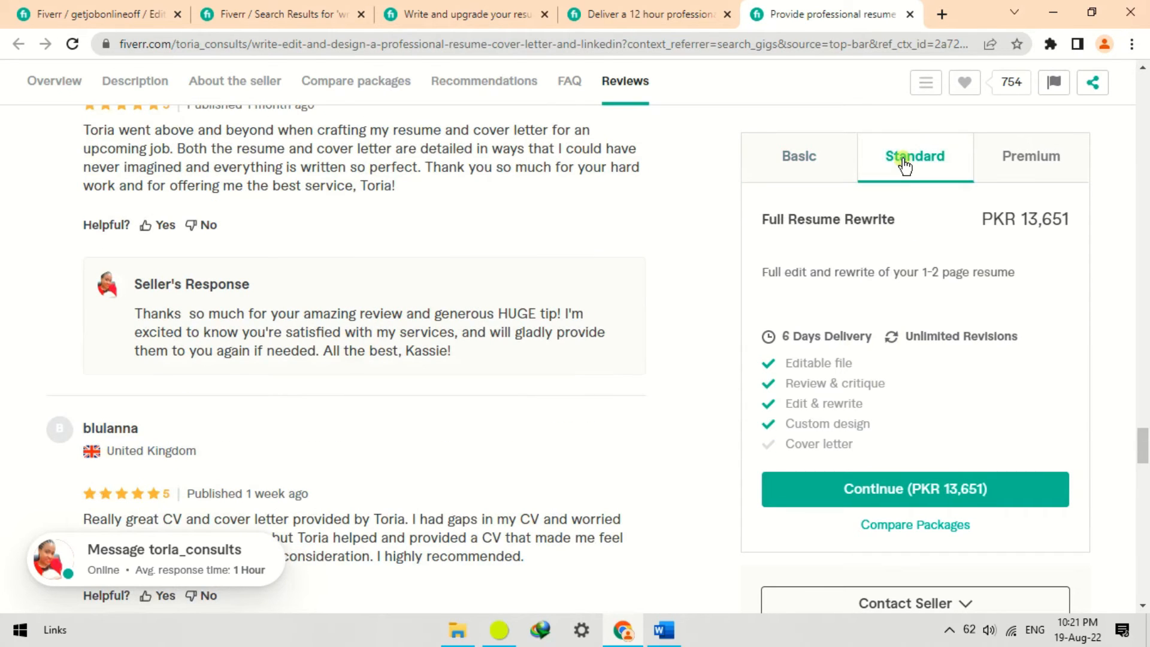
left_click(1026, 171)
left_click(843, 160)
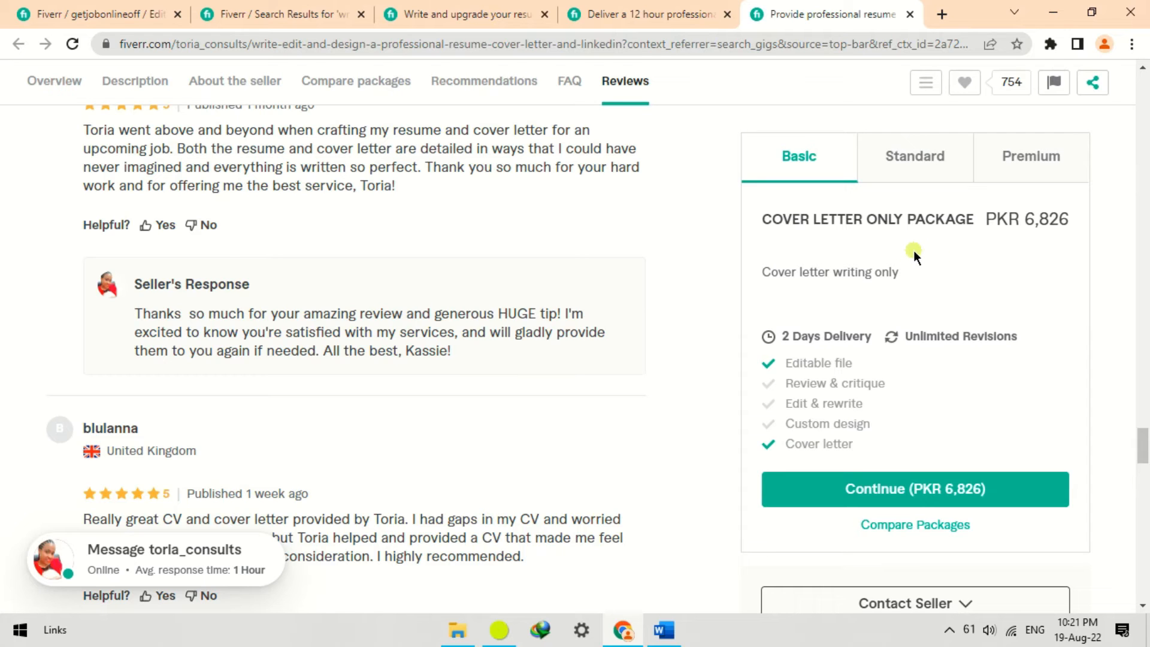
Describe the packages as "Resume writing /- 1$" for Basic, "Resume writing + Cover Letter /- 5$" for Standard and "Resume writing + Cover Letter /- 10$" for Premium
left_click(474, 12)
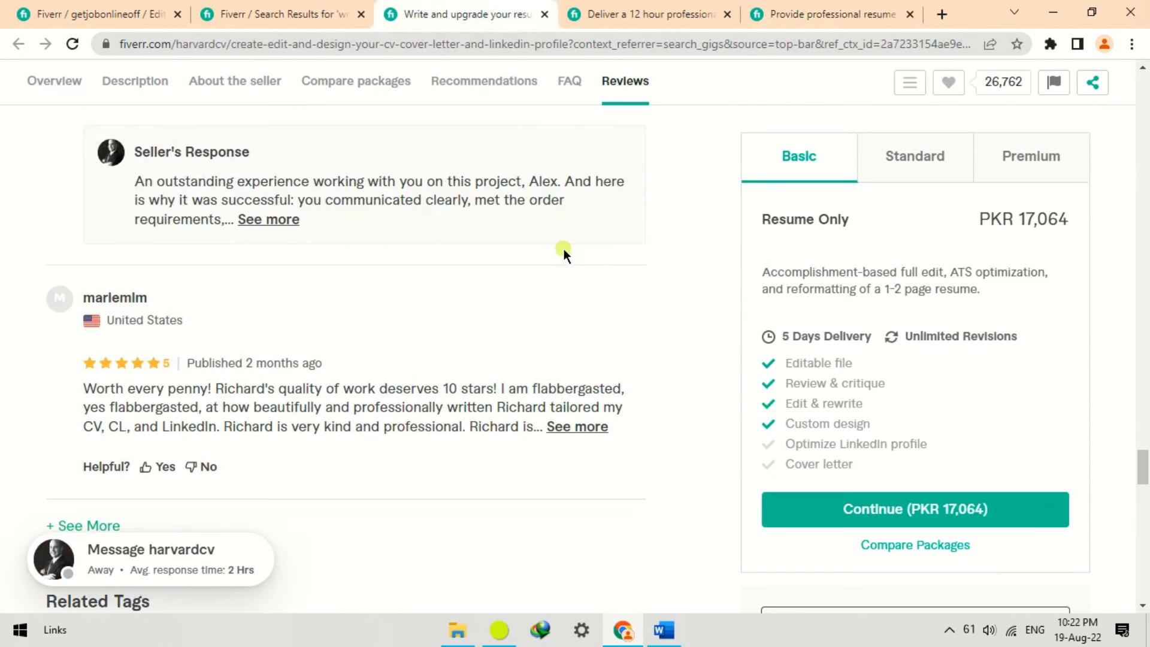
left_click(276, 9)
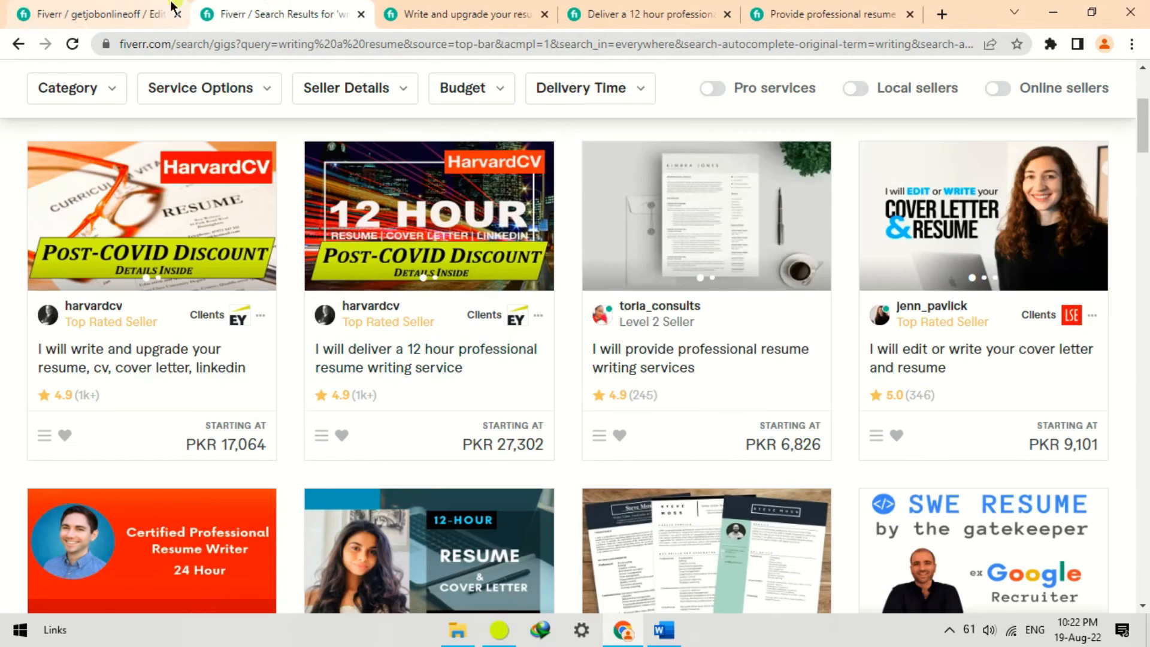
left_click(151, 12)
left_click(415, 279)
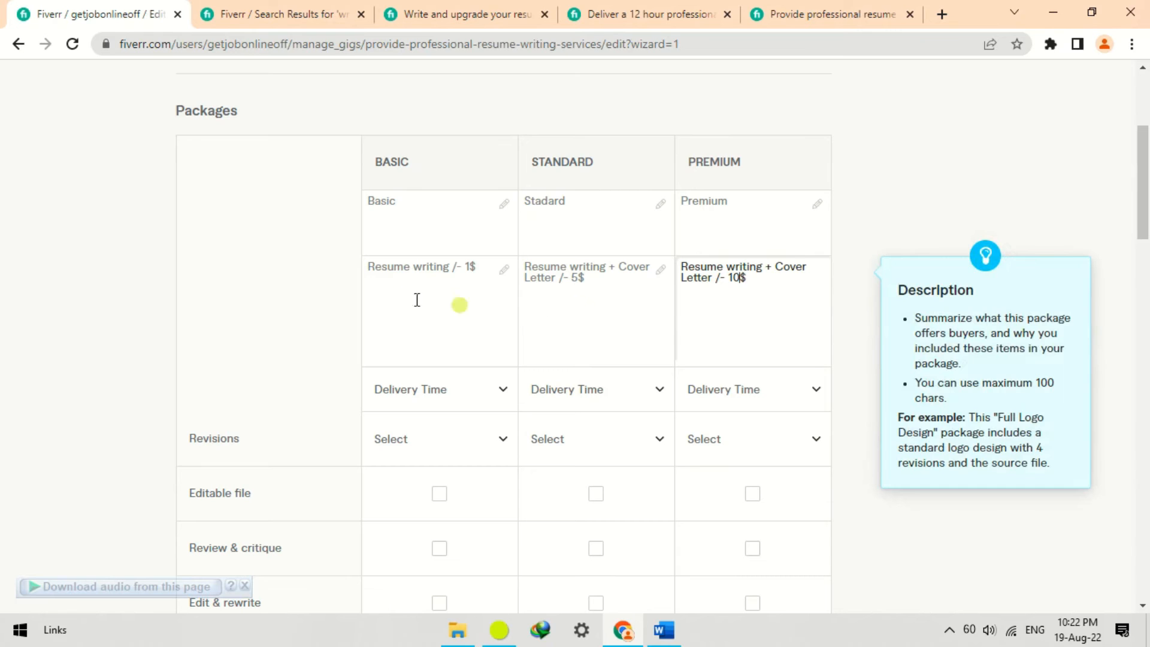
Set the delivery time to 3 days for Basic, 5 days for Standard and 7 days for Premium
scroll(599, 288, "down", 1)
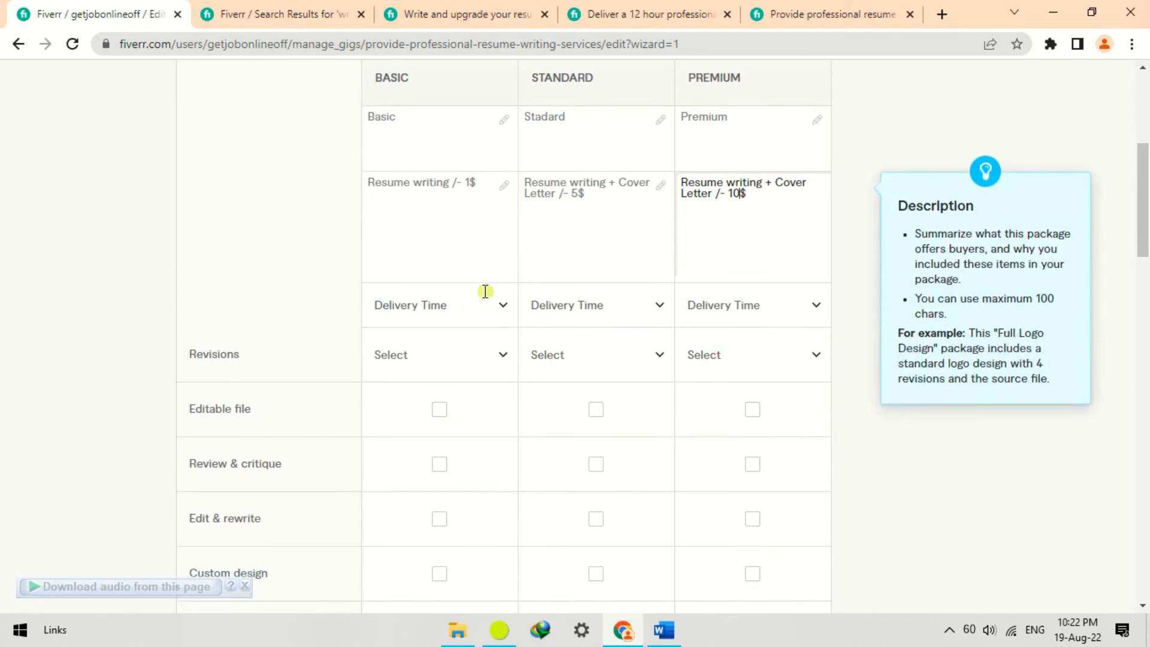
left_click(499, 308)
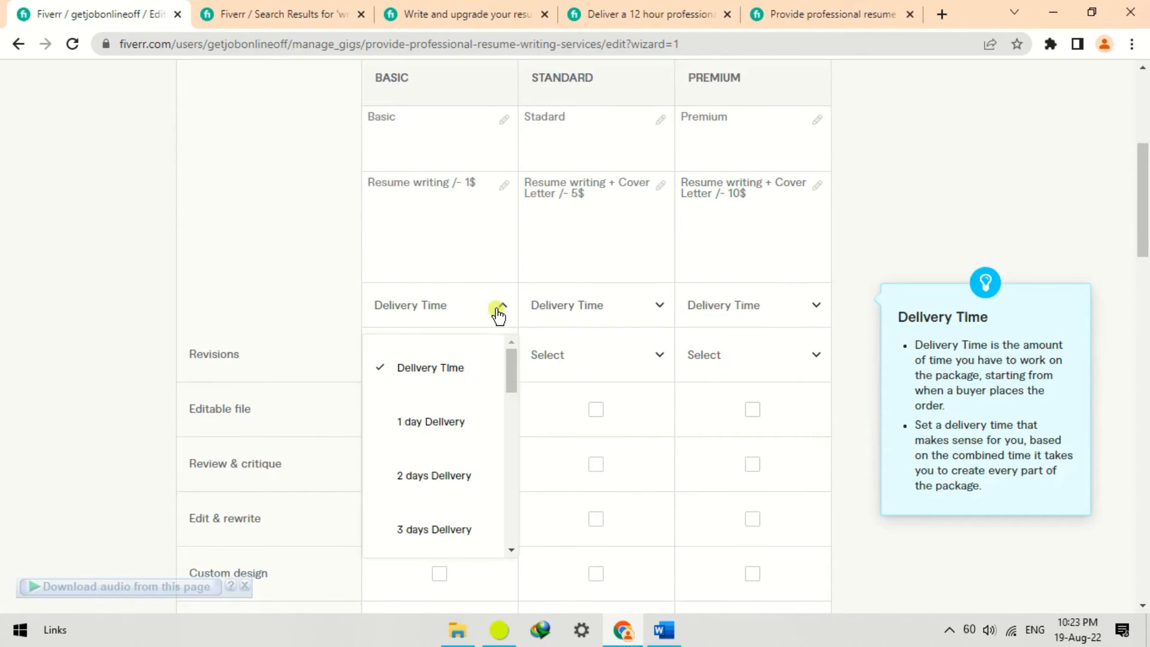
scroll(433, 438, "down", 1)
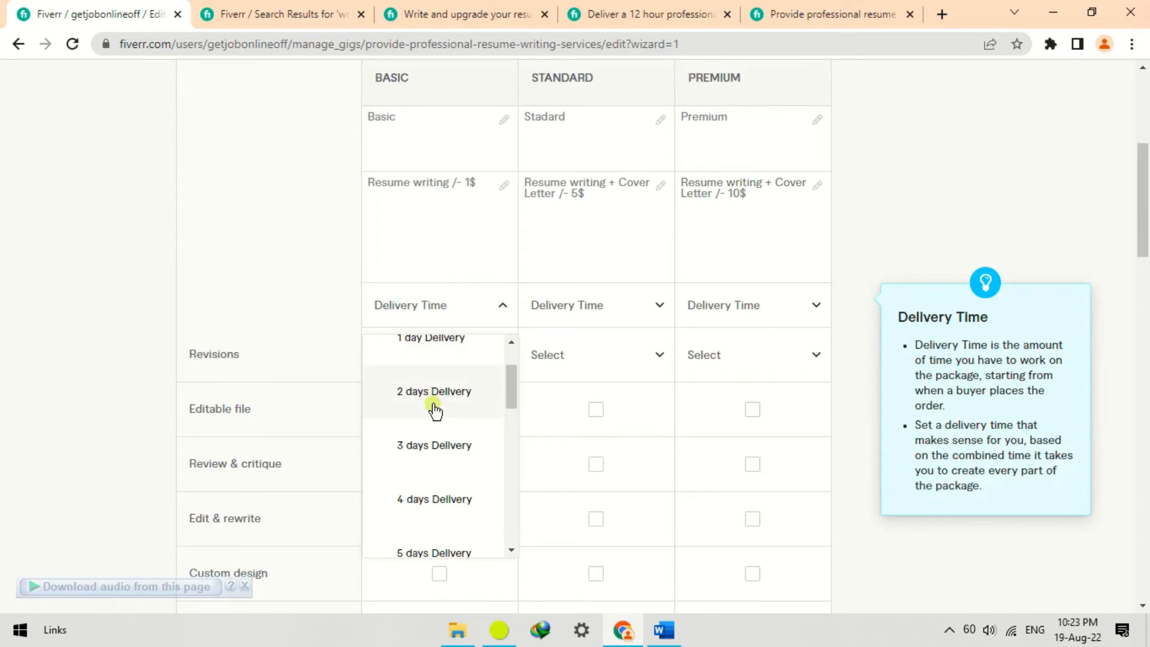
left_click(433, 451)
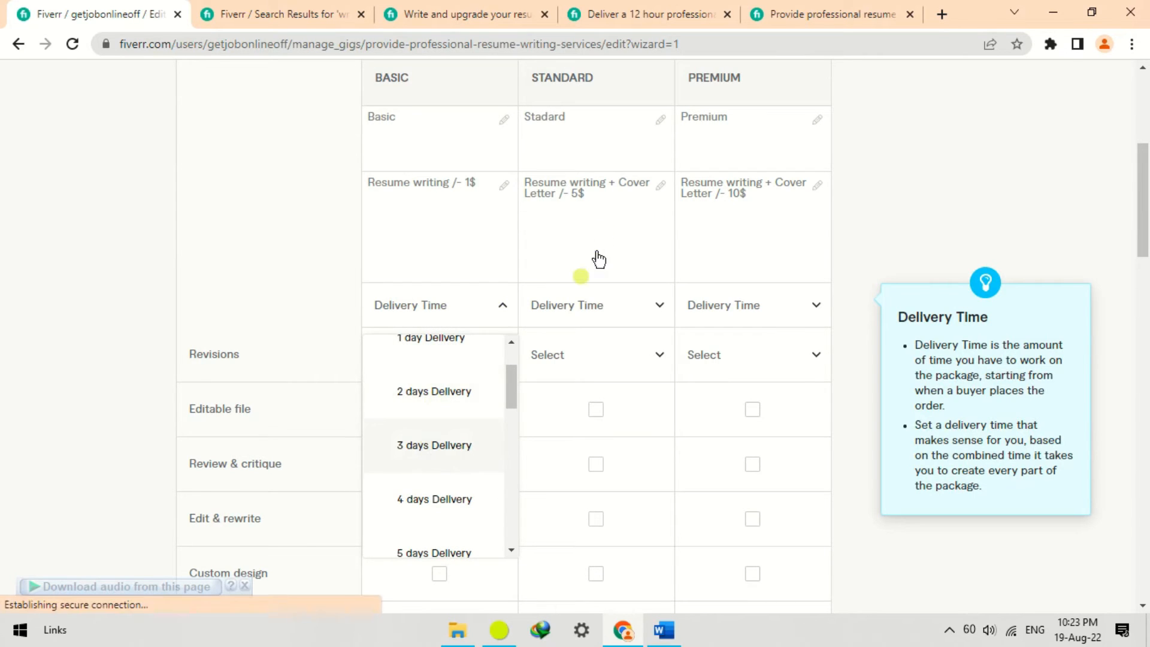
left_click(611, 313)
scroll(589, 498, "down", 3)
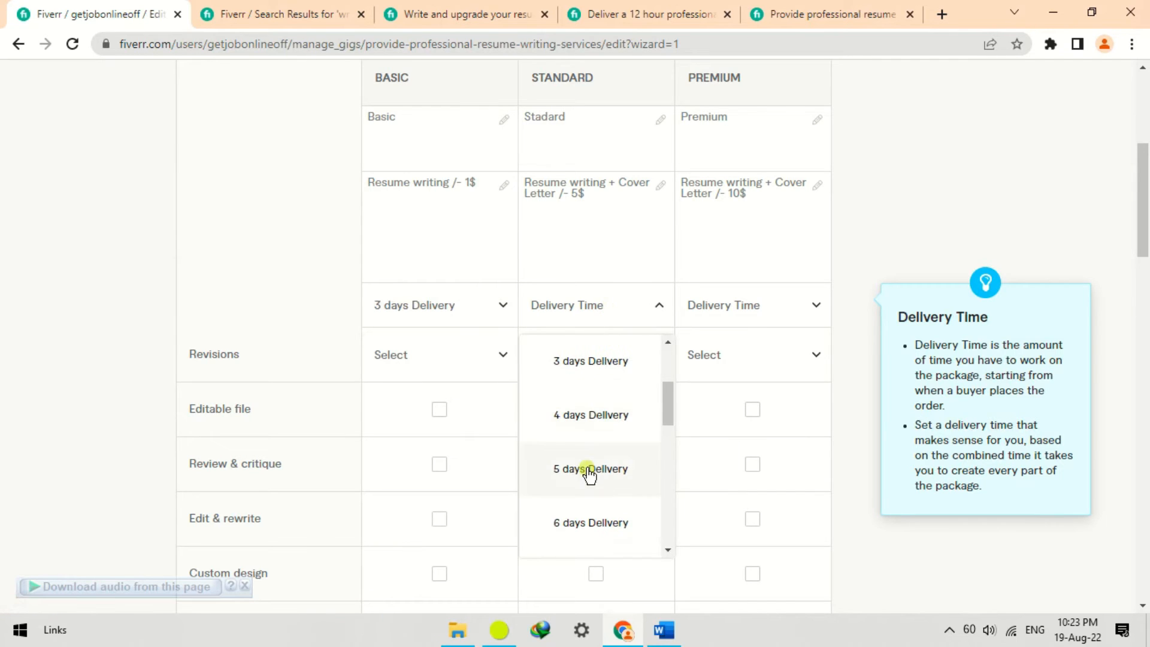
left_click(733, 308)
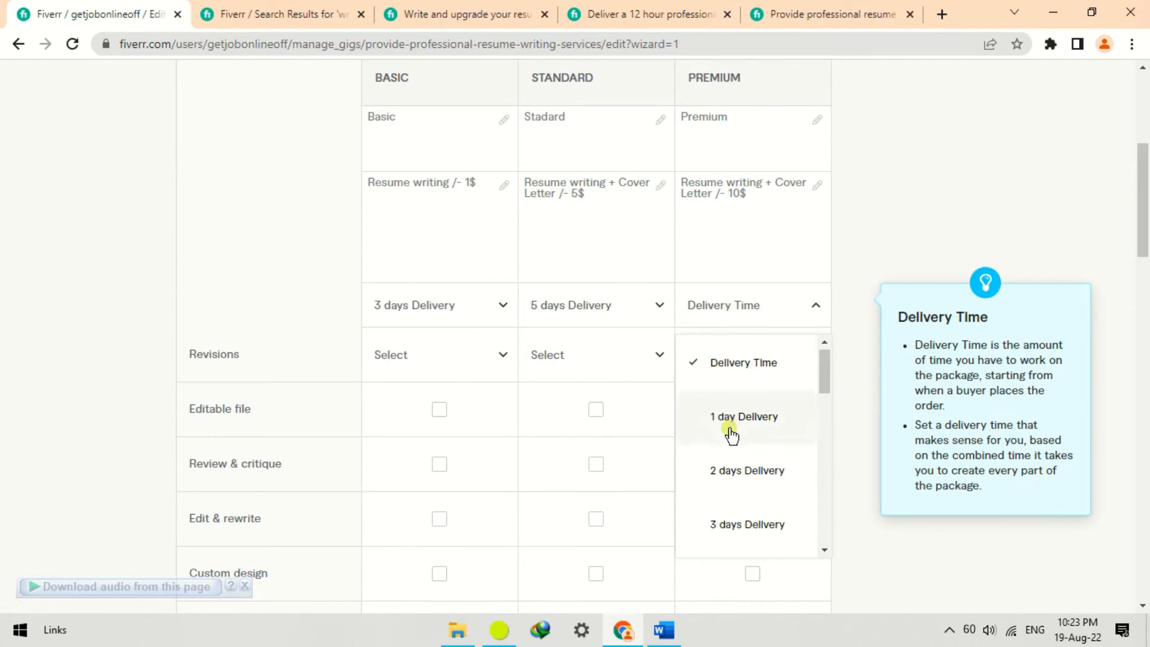
scroll(729, 437, "down", 3)
left_click(709, 483)
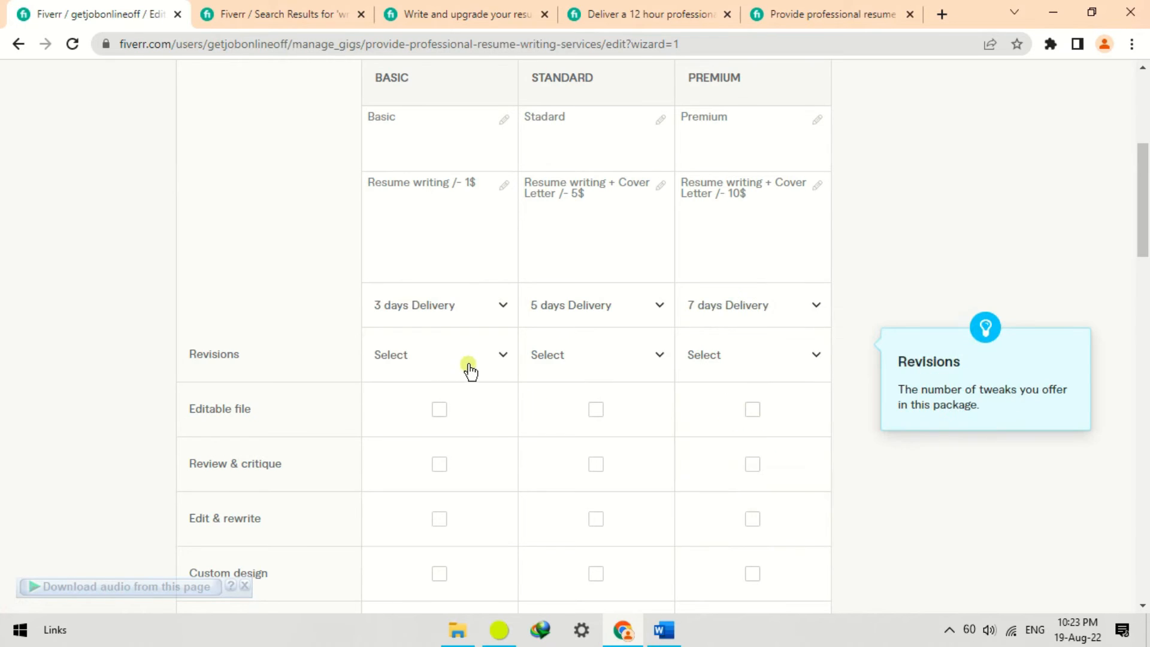
Set the number of revisions to UNLIMITED for the Basic, Standard and Premium packages
left_click(469, 370)
scroll(429, 431, "down", 10)
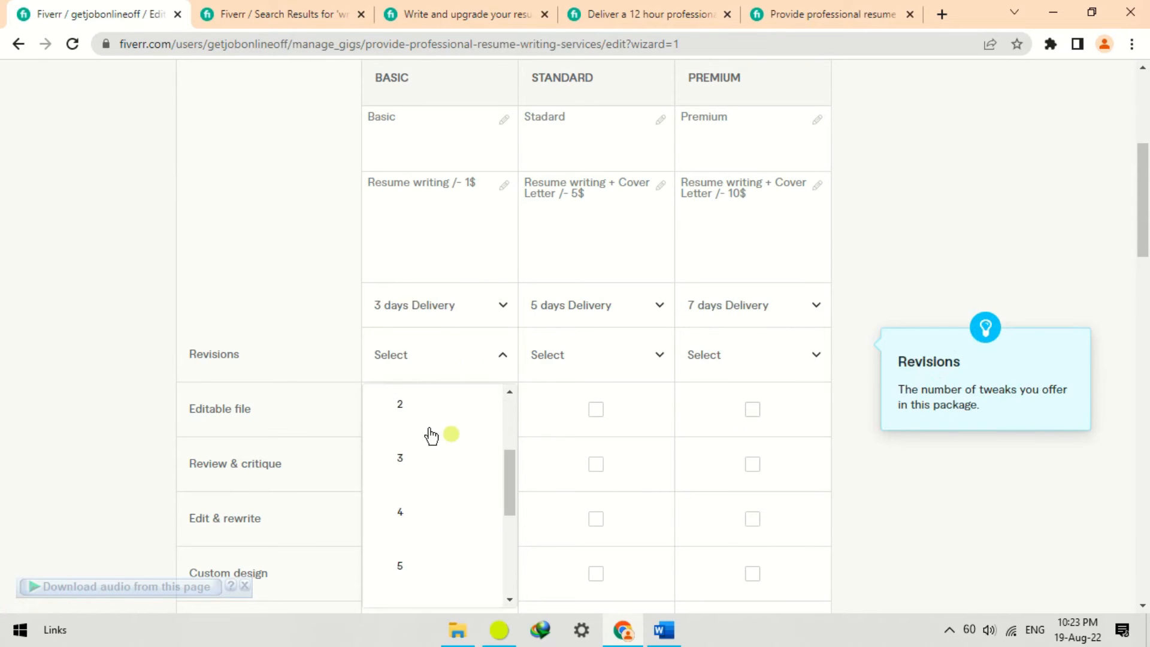
left_click(390, 180)
scroll(509, 395, "up", 3)
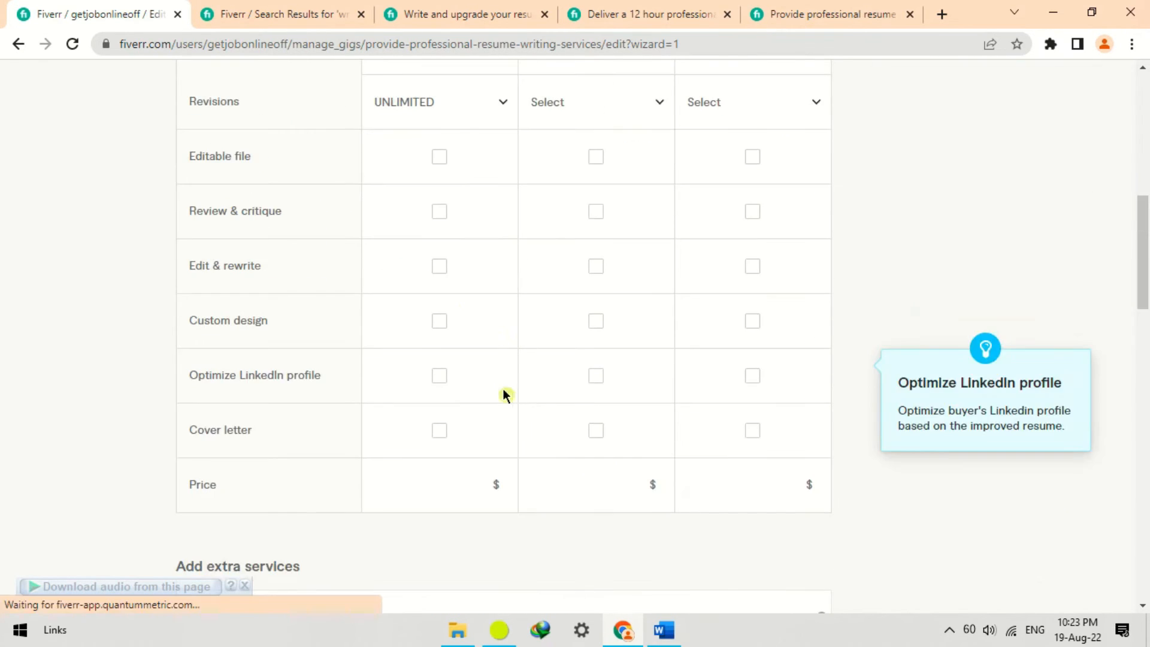
left_click(575, 109)
scroll(585, 333, "down", 5)
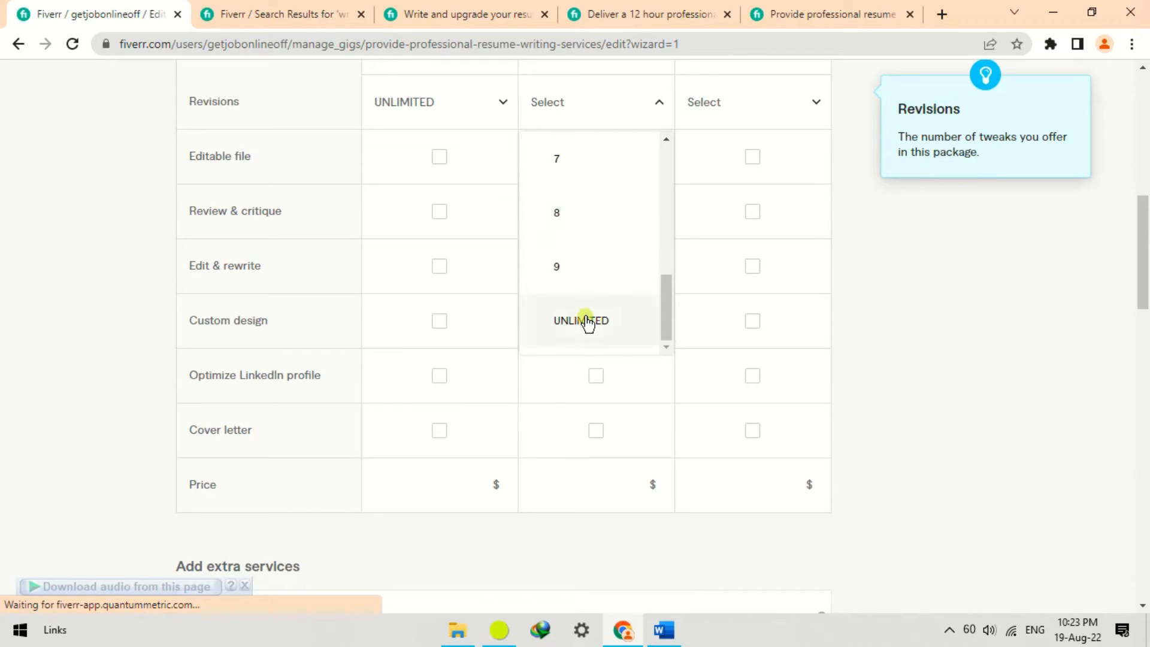
left_click(585, 322)
left_click(695, 111)
scroll(755, 308, "down", 5)
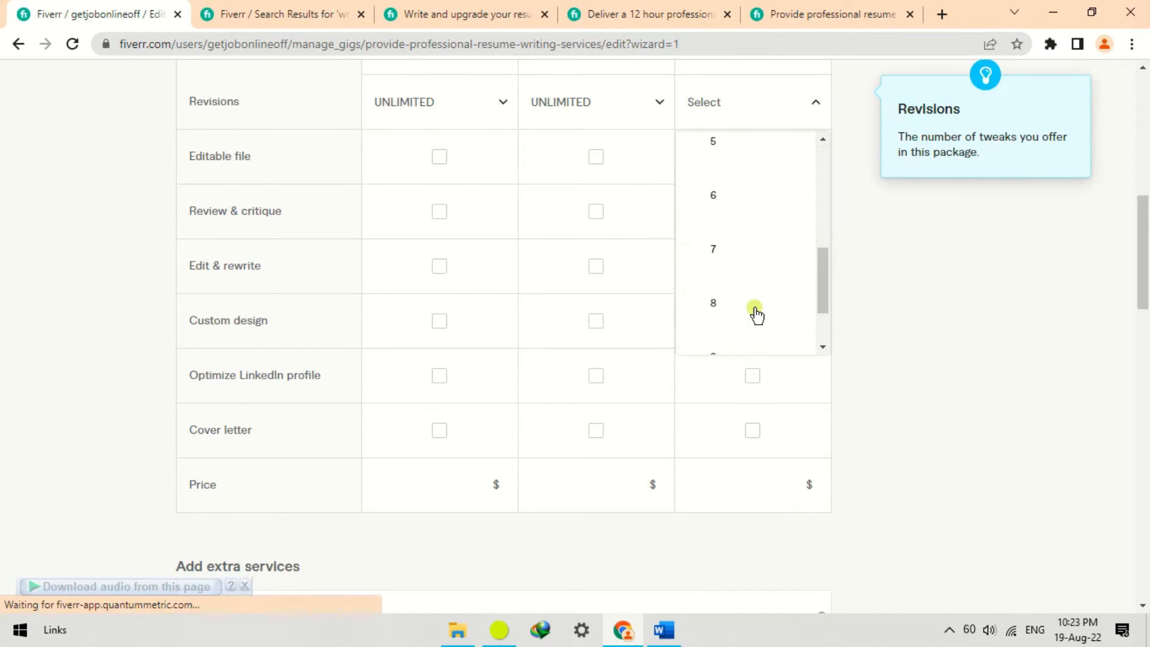
left_click(757, 316)
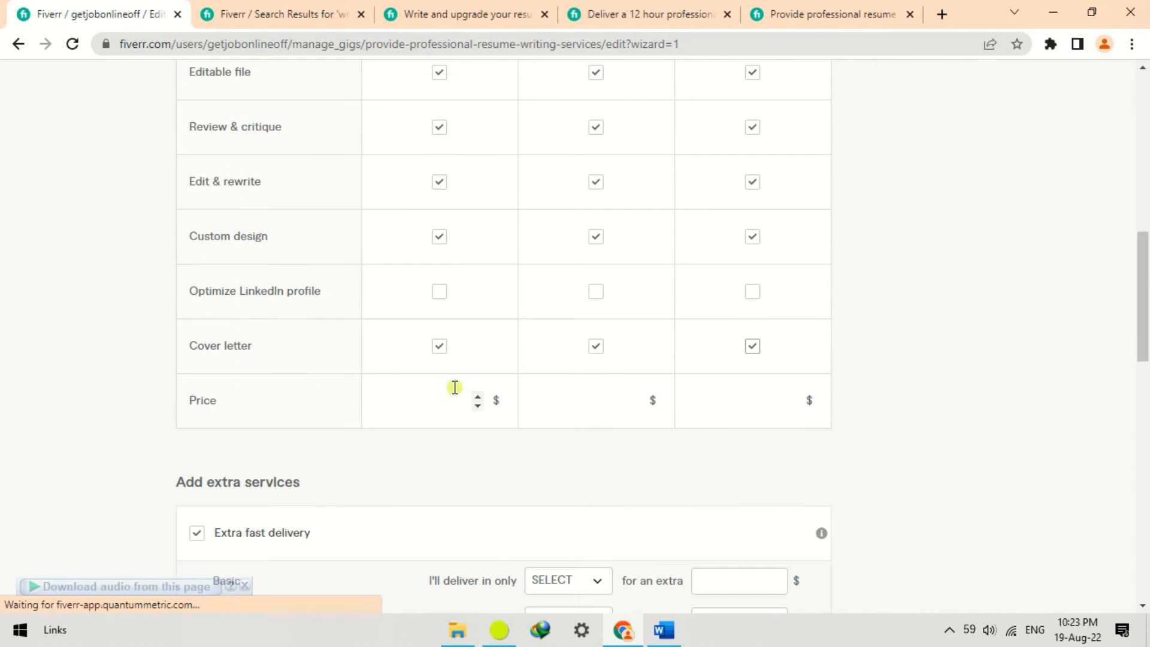
Price the packages at $5 for Basic, $10 for Standard and $15 for Premium
type("5")
left_click(587, 407)
type("5")
left_click(724, 400)
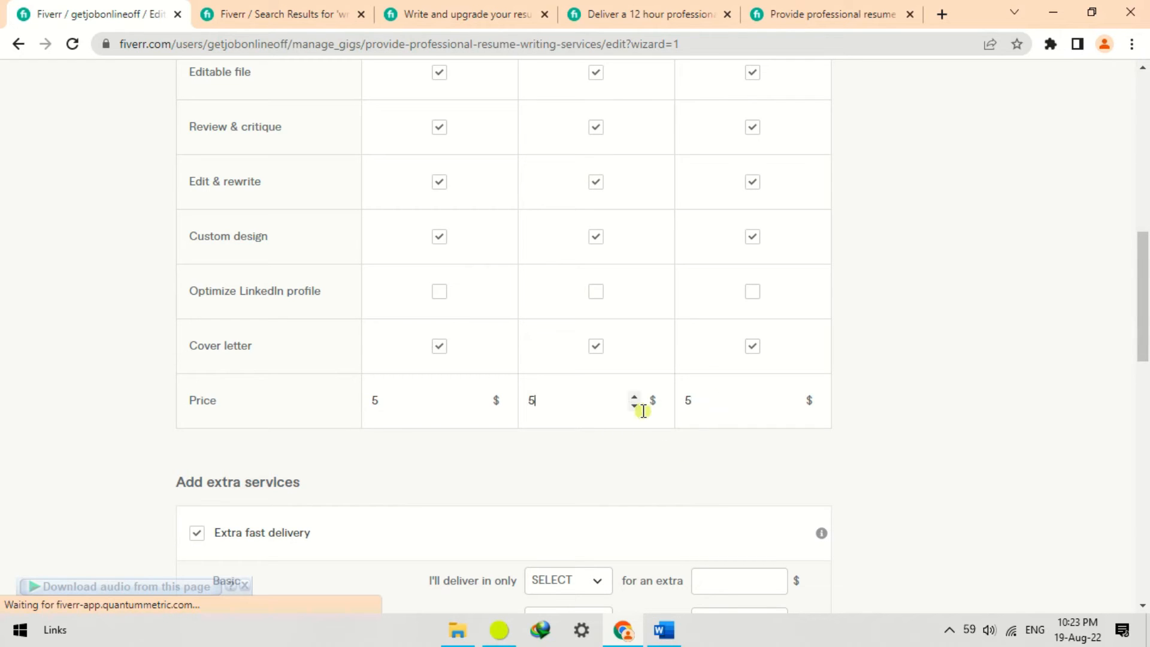
double_click(792, 399)
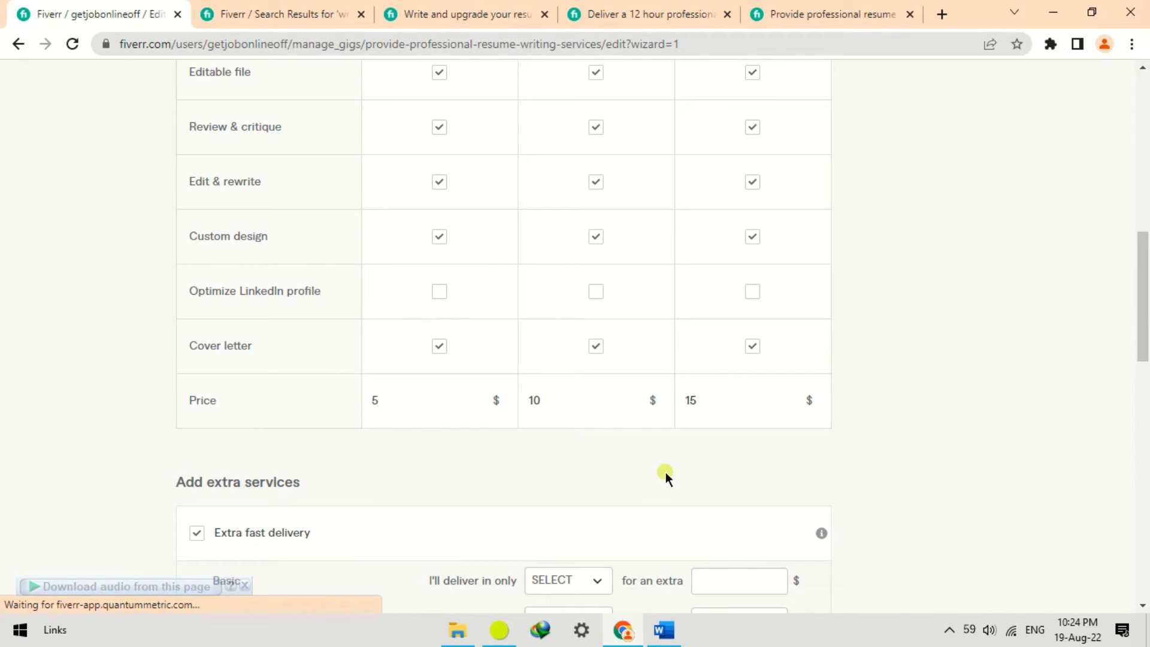
Offer 5-day Premium fast delivery for $15, additional revision and LinkedIn optimization at $10 and 14 days each, and save the pricing
scroll(642, 447, "down", 4)
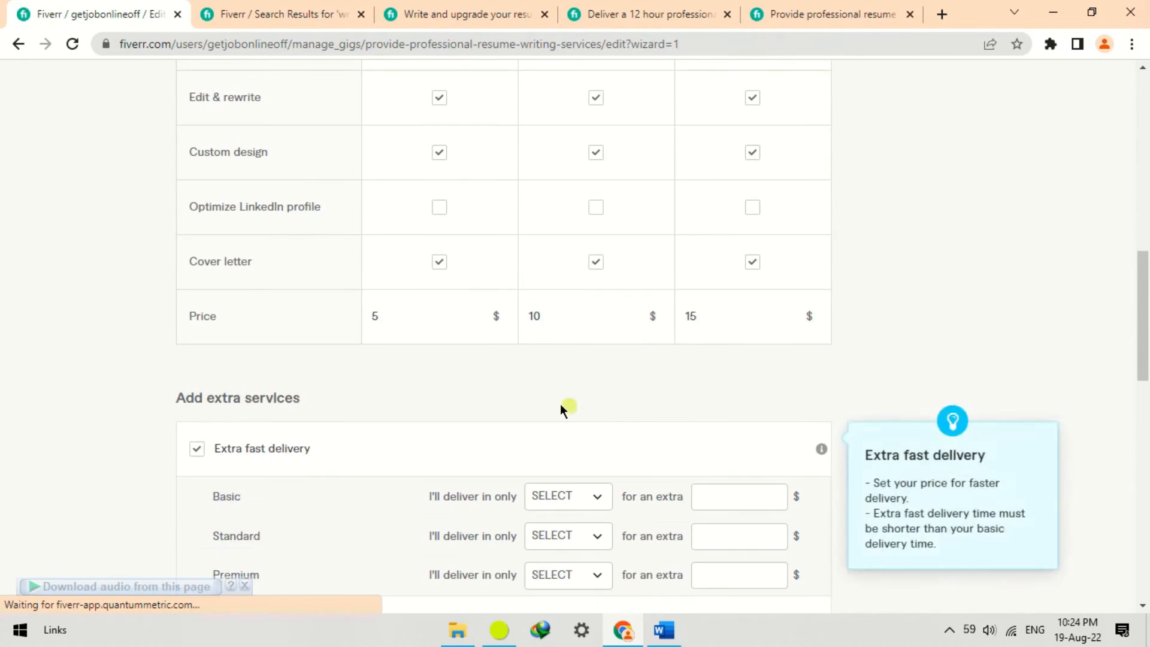
scroll(367, 332, "down", 1)
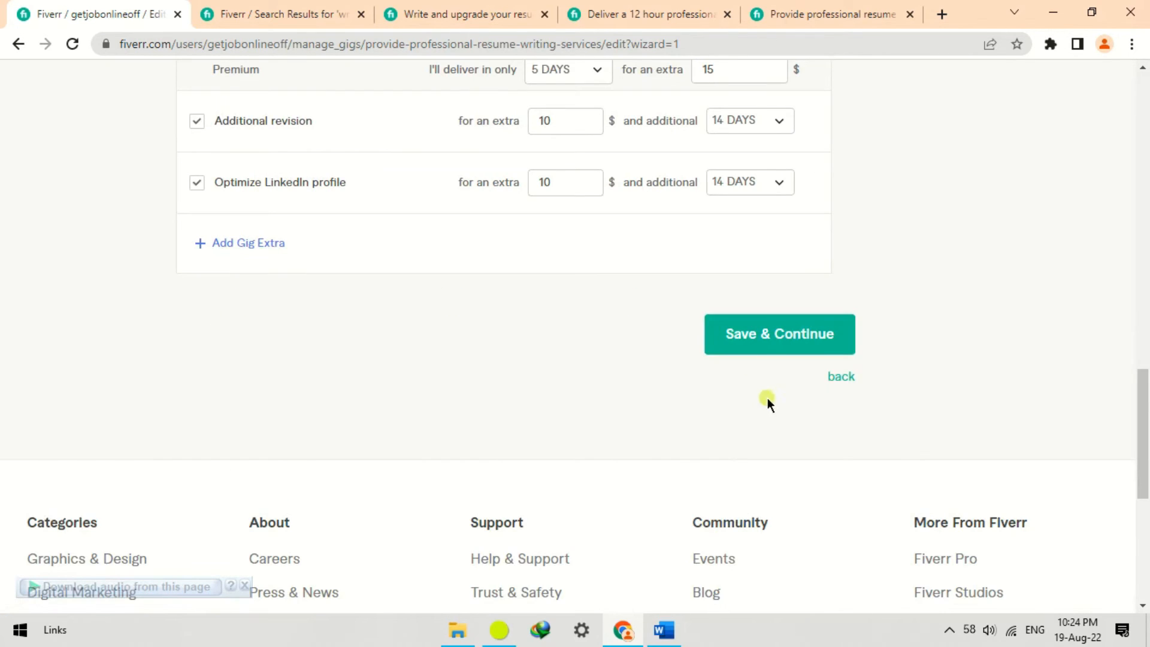
left_click(743, 339)
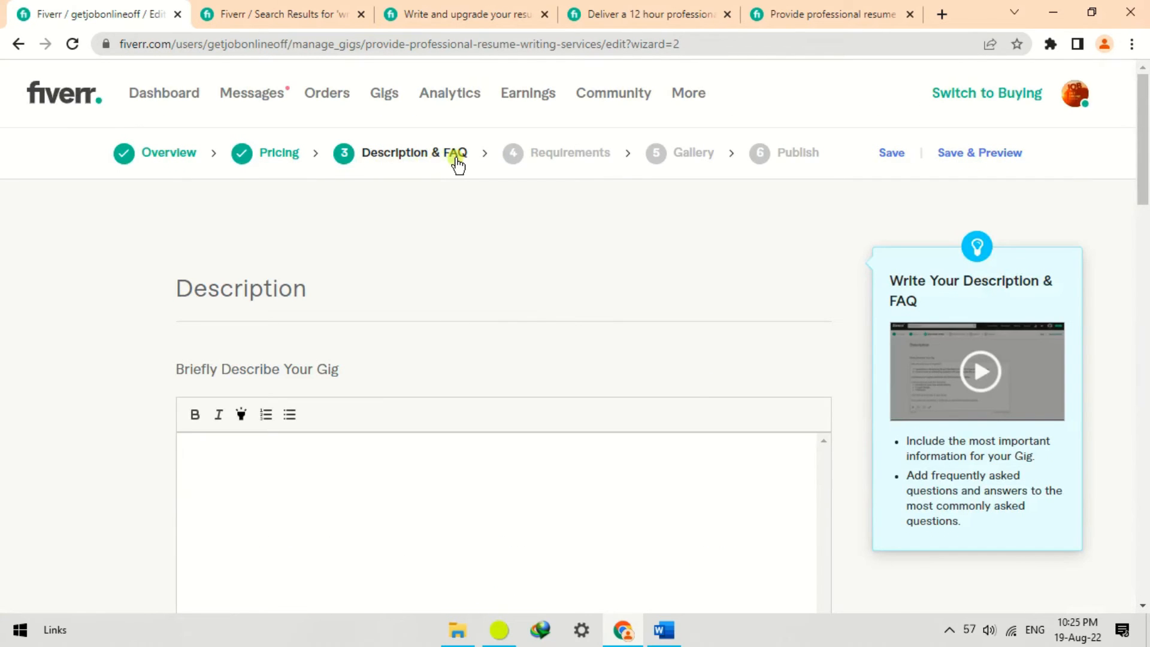
Copy the full About This Gig description from the "Write and upgrade your resume" gig
left_click(454, 12)
scroll(480, 346, "down", 4)
scroll(480, 332, "up", 15)
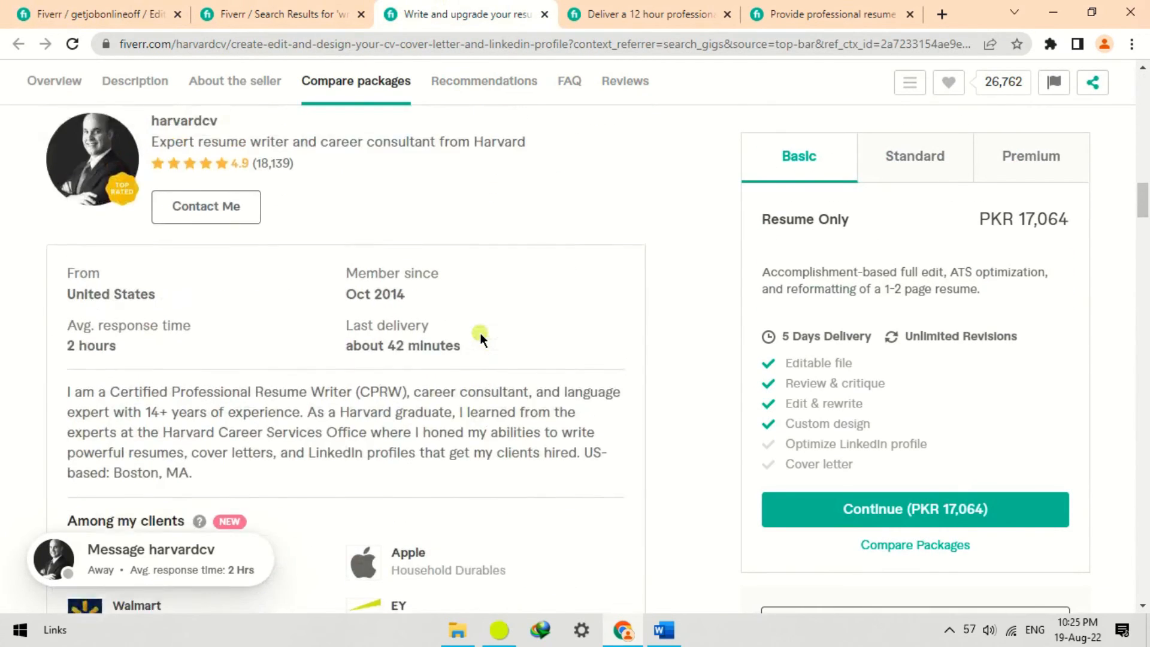
scroll(480, 333, "down", 4)
scroll(481, 326, "up", 11)
scroll(482, 325, "down", 2)
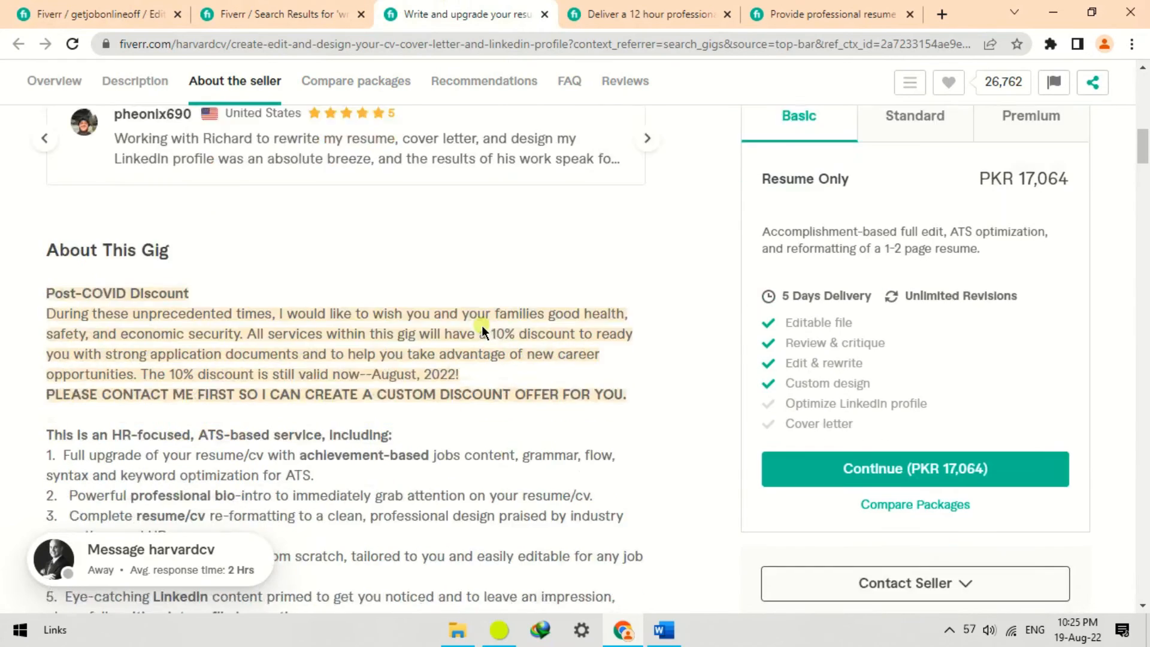
left_click_drag(44, 121, 203, 196)
right_click(122, 171)
left_click(162, 182)
Switch to the Word document and paste the copied gig description on a new page
left_click(657, 641)
left_click(533, 521)
key("ctrl+Return")
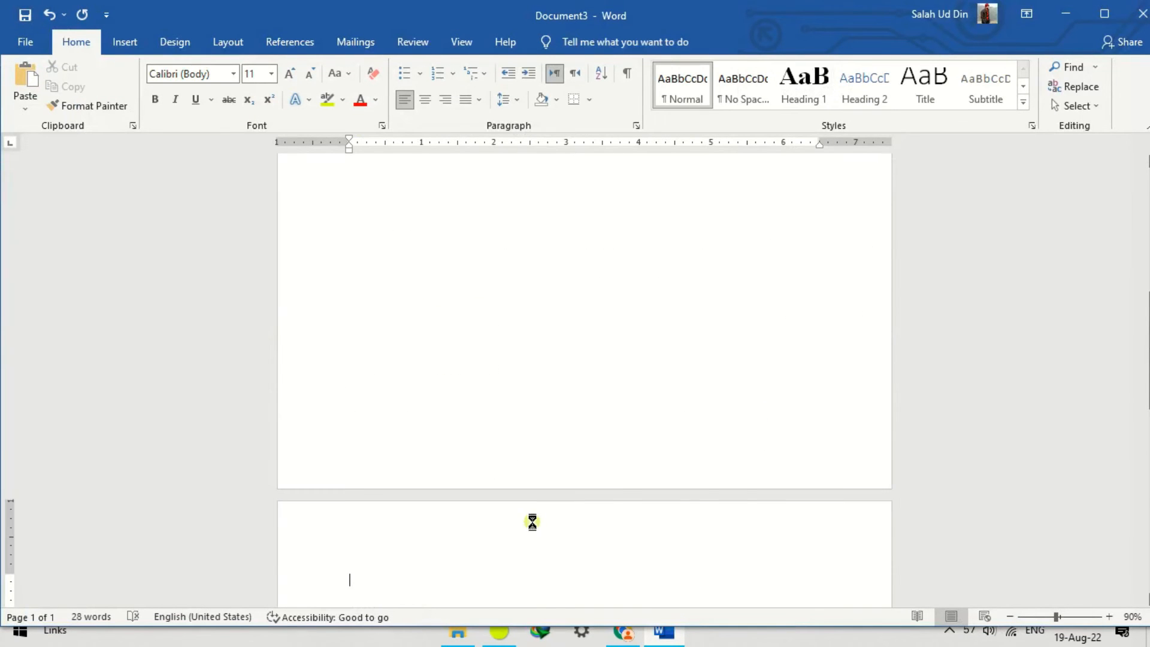
type("About This Gig Post-COVID Discount During these unprecedented times, I would like to wish you and your families good health, safety, and economic security. All services within this gig will have a 10% discount to ready you with strong application documents and to help you take advantage of new career opportunities. The 10% discount is still valid now--August, 2022! PLEASE CONTACT ME FIRST SO I CAN CREATE A CUSTOM DISCOUNT OFFER FOR YOU.  This is an HR-focused, ATS-based service, including: 1. Full upgrade of your resume/cv with achievement-based jobs content, grammar, flow, syntax and keyword optimization for ATS. 2. Powerful professional bio-intro to immediately grab attention on your resume/cv. 3. Complete resume/cv re-formatting to a clean, professional design praised by industry executives and HR managers. 4. Dynamic cover letter created from scratch, tailored to you and easily editable for any job you apply to in the future. 5. Eye-catching LinkedIn content primed to get you noticed and to leave an impression, plus a full multi-point profile inspection.  The Evidence I have successfully supported 18,000+ professionals in securing new jobs in their chosen fields.")
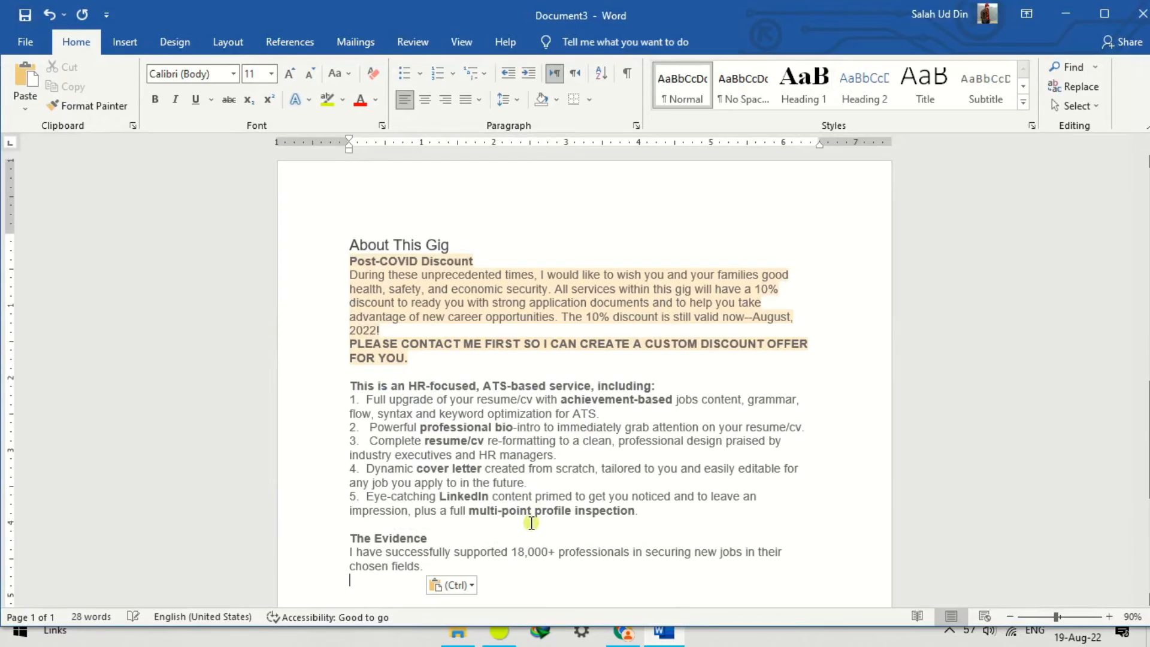
left_click(1066, 14)
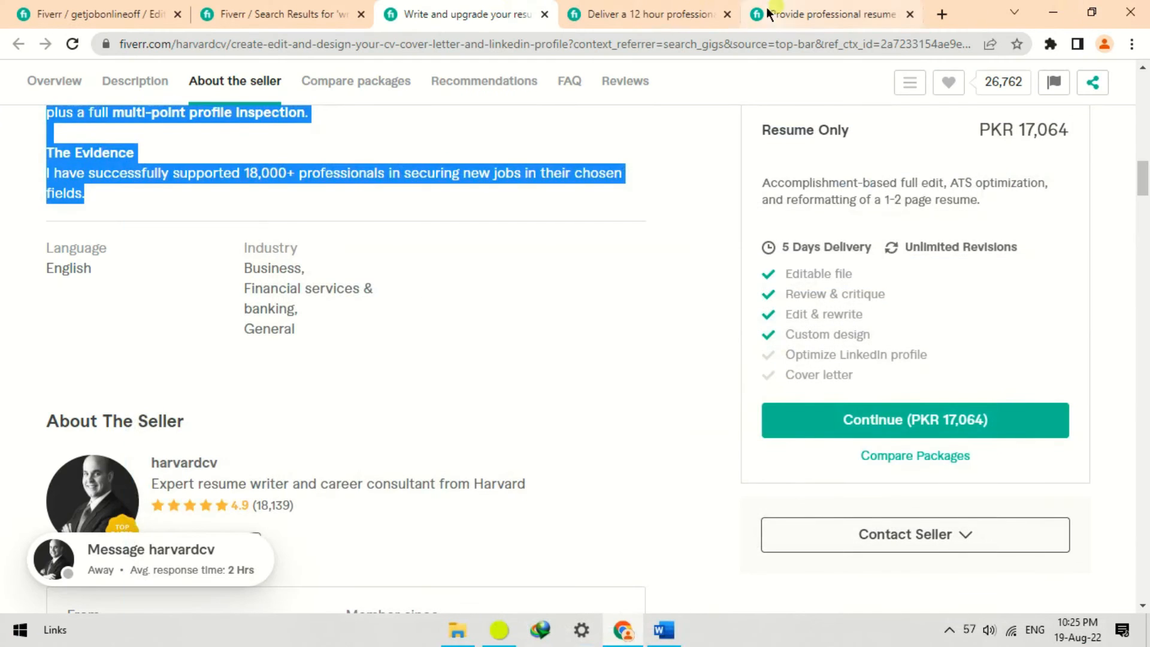
Copy the About This Gig description from the "Deliver a 12 hour professional" resume gig into the Word document below the first description
left_click(650, 14)
scroll(195, 413, "down", 5)
scroll(195, 414, "up", 5)
scroll(195, 418, "up", 20)
scroll(196, 418, "up", 20)
scroll(195, 413, "up", 10)
scroll(67, 195, "down", 4)
left_click_drag(38, 124, 295, 367)
key("ctrl+v")
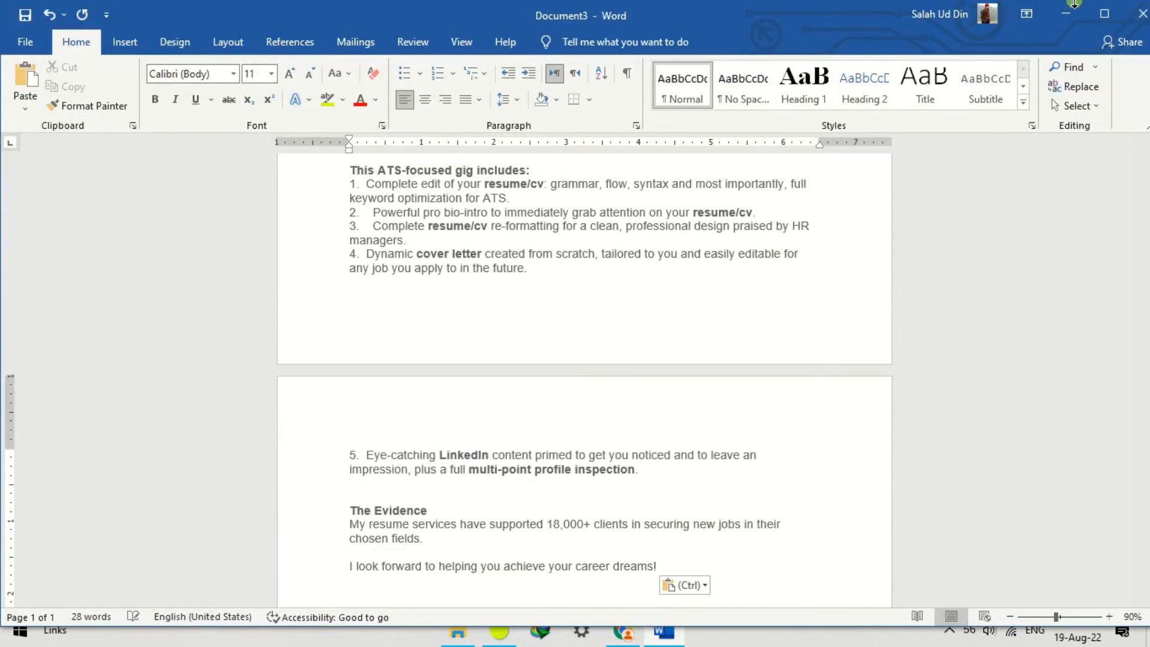
left_click(1073, 7)
Copy the About This Gig description from the "Provide professional resume" gig to the end of the Word document
left_click(804, 18)
scroll(450, 248, "up", 3)
scroll(451, 246, "up", 15)
left_click_drag(58, 286, 539, 191)
key("ctrl+c")
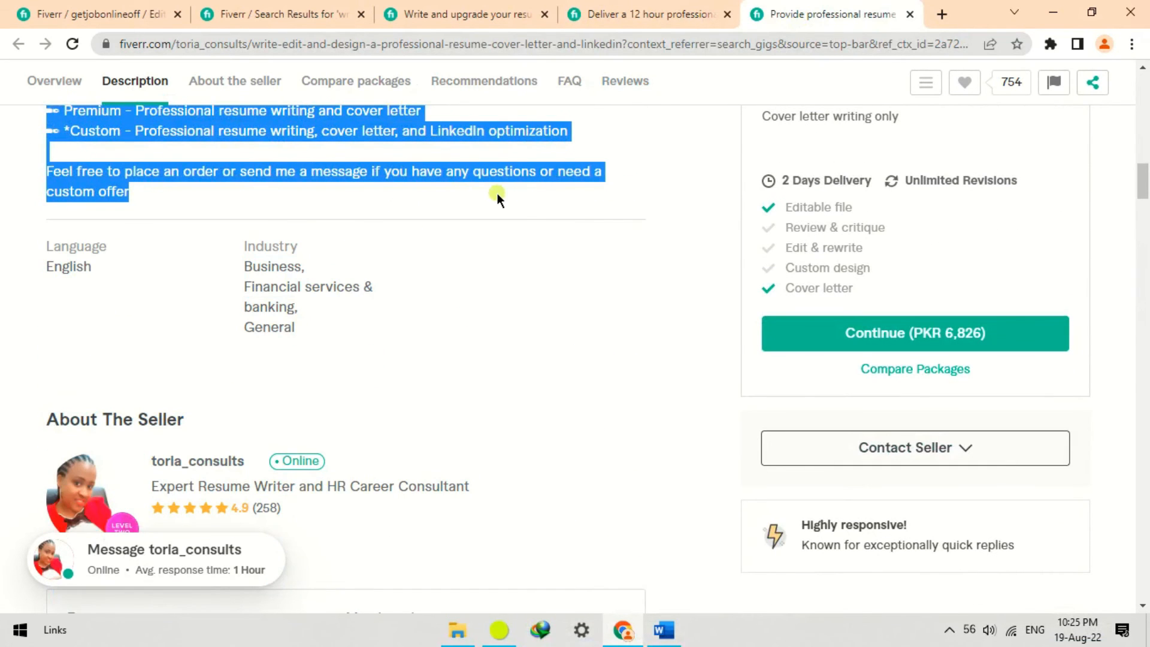
left_click(664, 630)
scroll(691, 471, "down", 1)
scroll(689, 470, "down", 2)
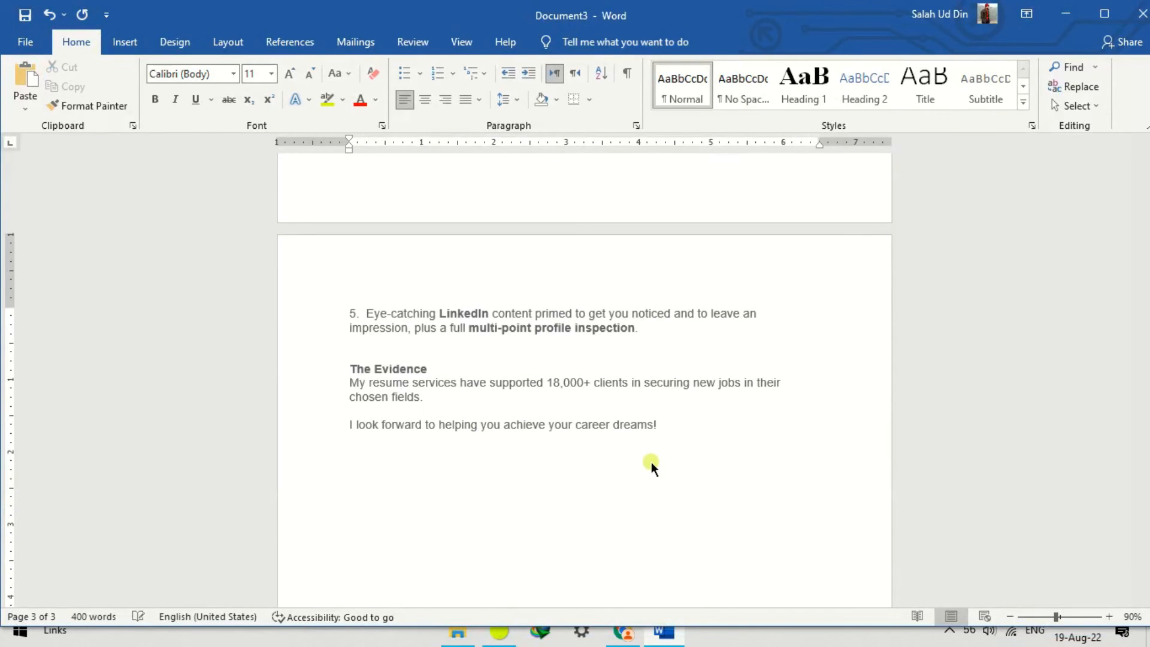
key("ctrl+v")
Examine the three collected gig descriptions, comparing their introductions, lists of included services and closing lines
scroll(652, 473, "up", 1)
scroll(650, 476, "up", 9)
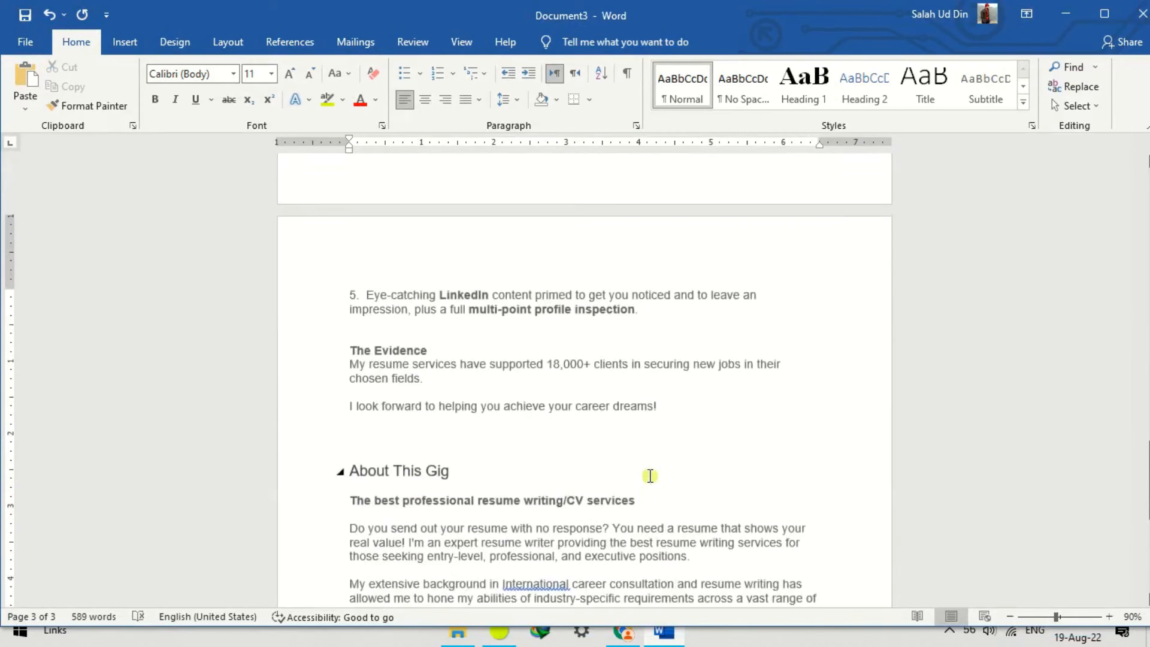
scroll(650, 477, "up", 3)
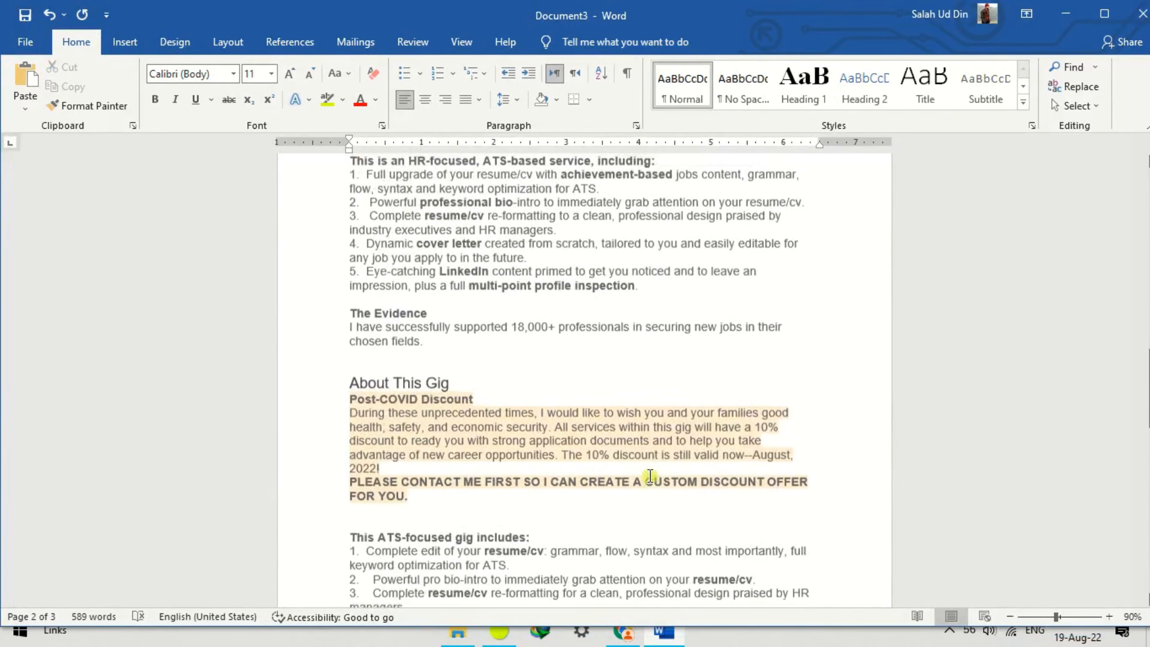
scroll(650, 475, "up", 3)
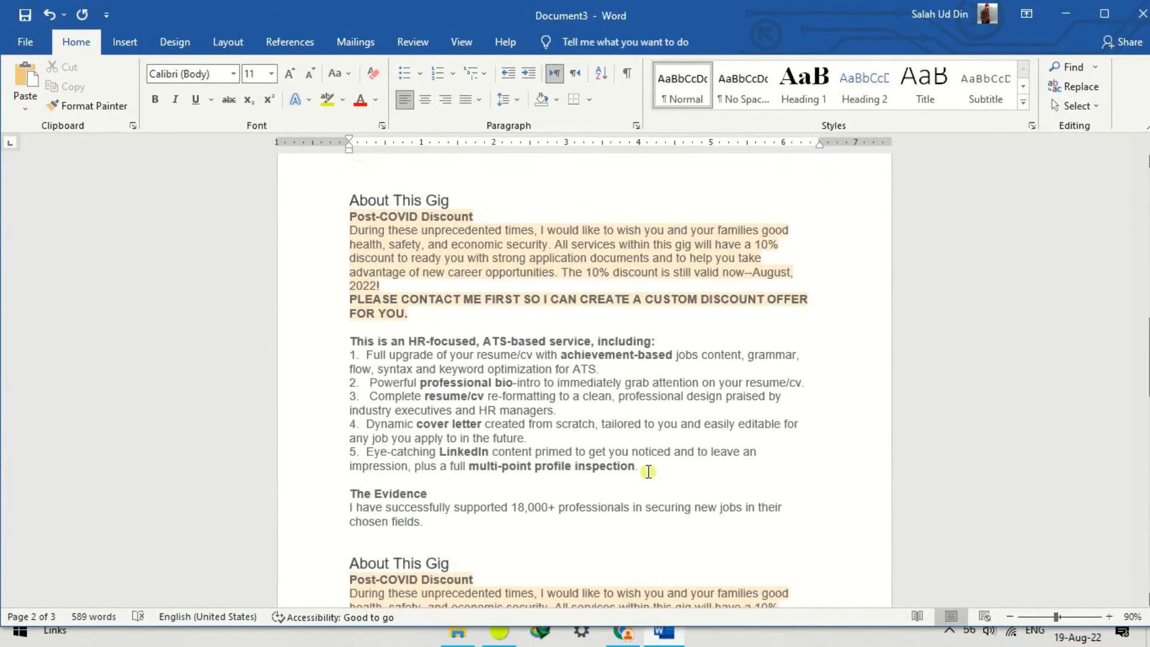
scroll(649, 470, "up", 7)
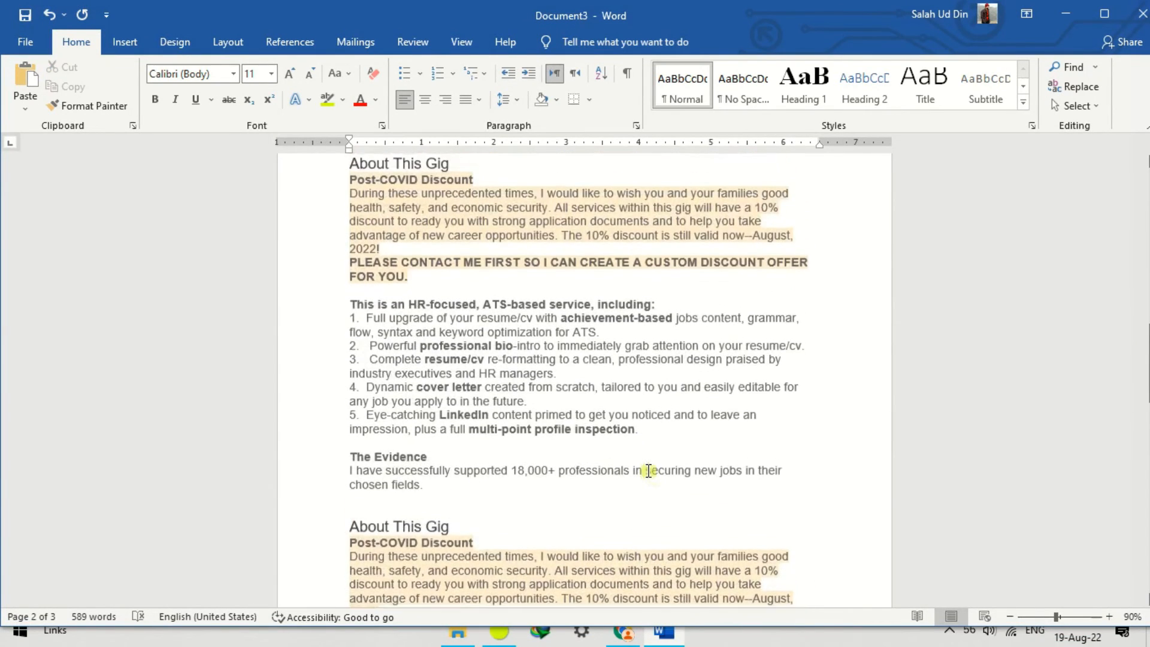
scroll(443, 272, "up", 13)
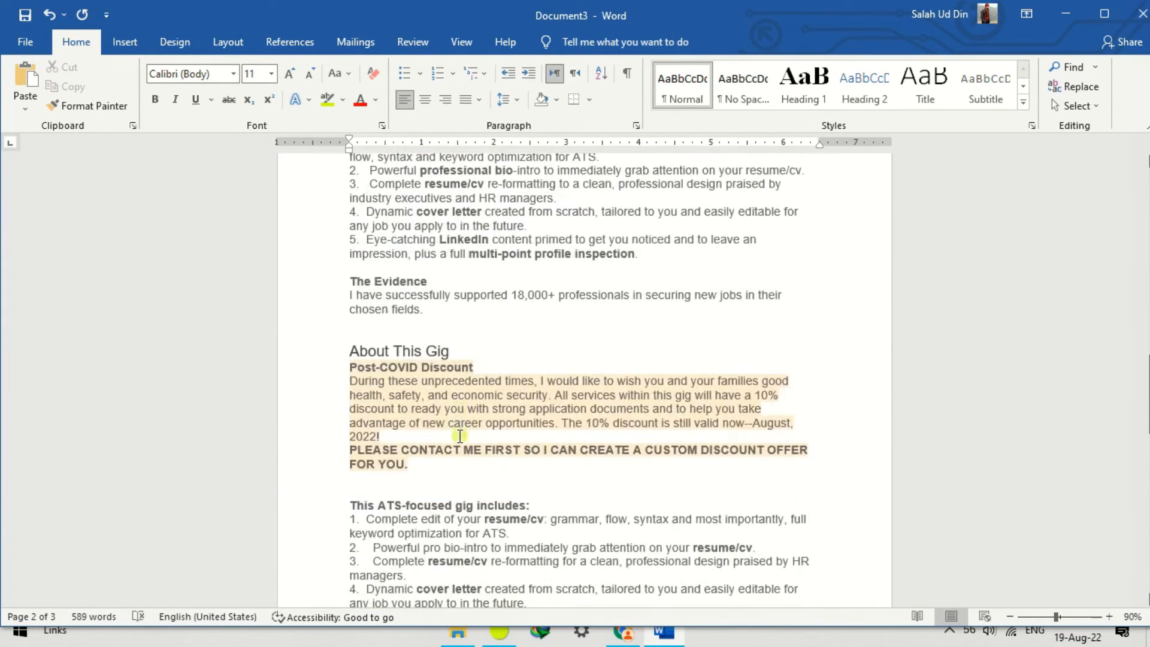
left_click_drag(312, 312, 401, 423)
left_click(270, 354)
scroll(449, 415, "down", 2)
scroll(449, 415, "down", 5)
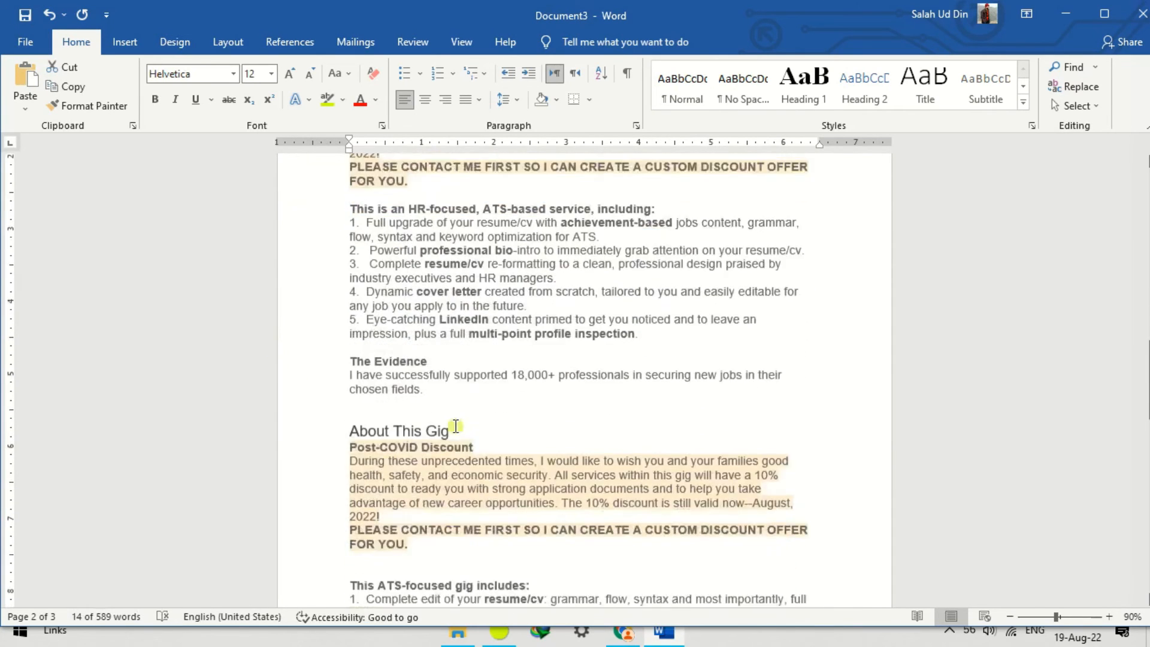
scroll(453, 423, "up", 6)
scroll(455, 426, "down", 3)
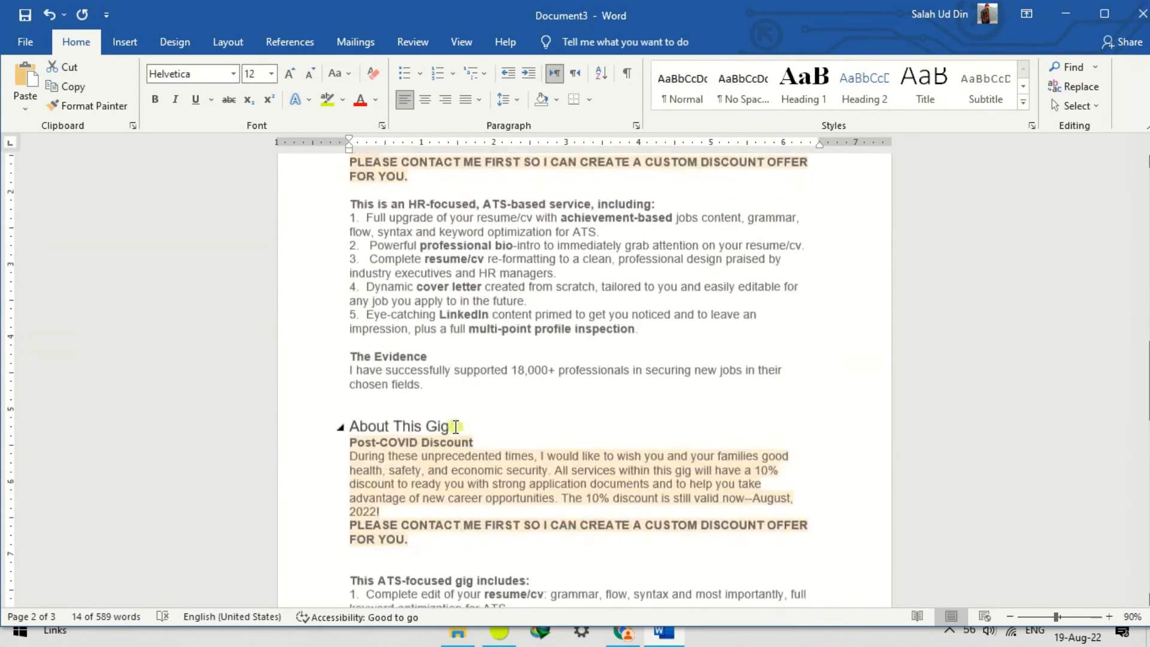
scroll(380, 422, "up", 2)
scroll(483, 352, "down", 3)
scroll(391, 327, "up", 3)
scroll(479, 348, "down", 3)
scroll(480, 353, "up", 2)
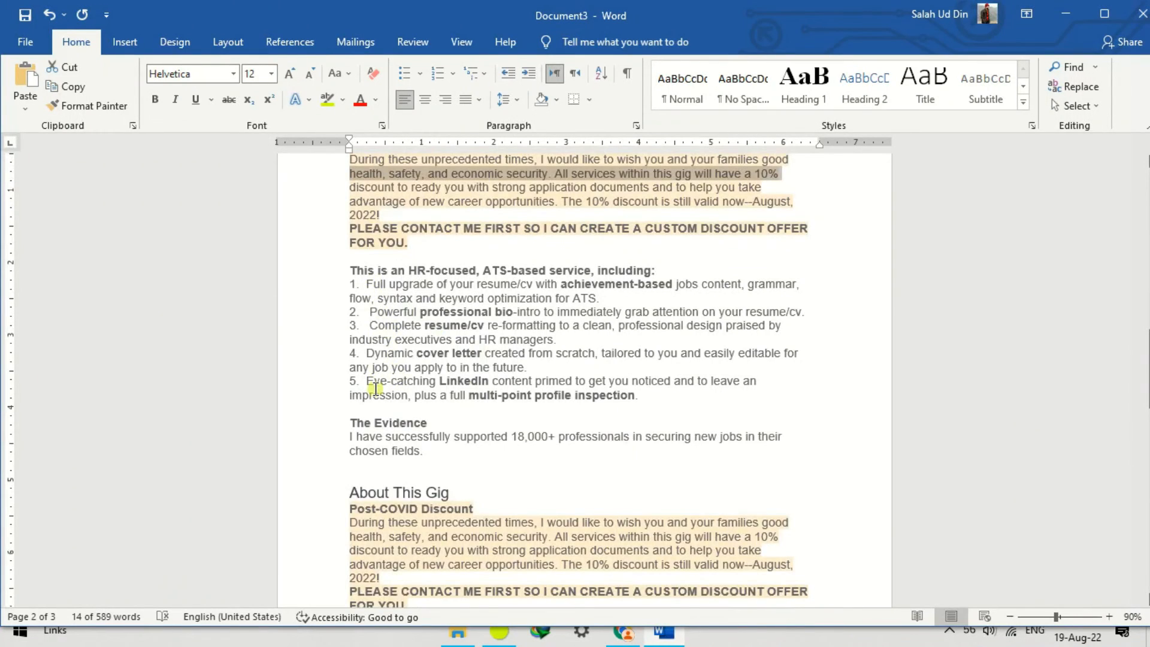
scroll(375, 389, "down", 10)
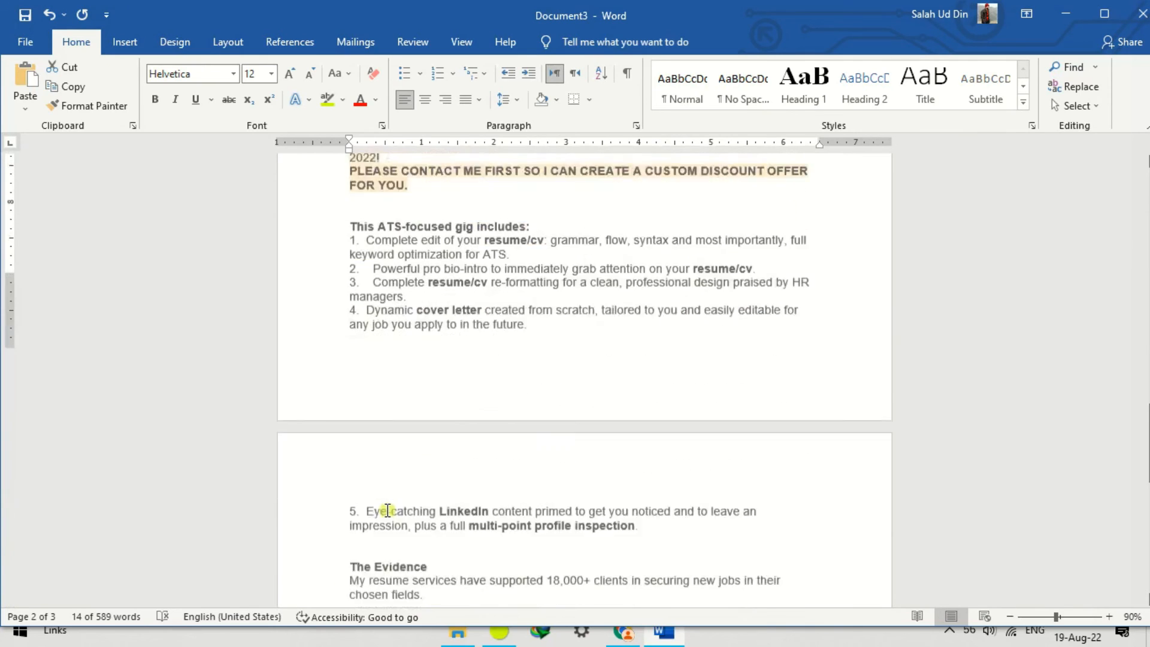
scroll(388, 510, "down", 2)
scroll(387, 509, "down", 2)
scroll(388, 509, "up", 9)
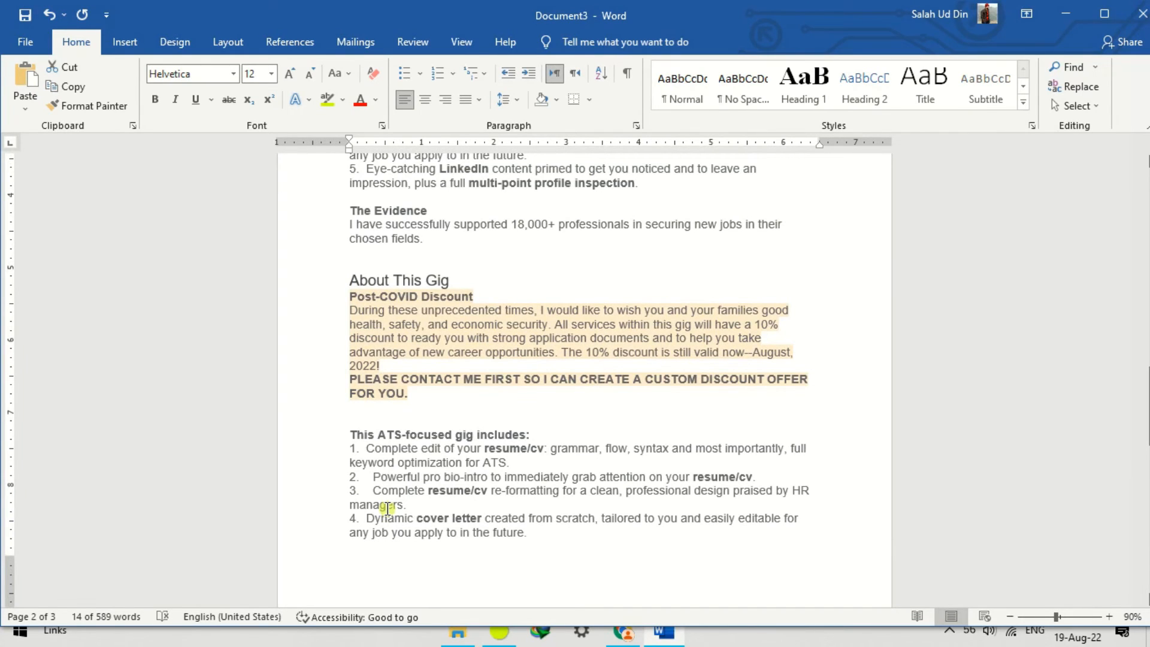
scroll(388, 509, "down", 15)
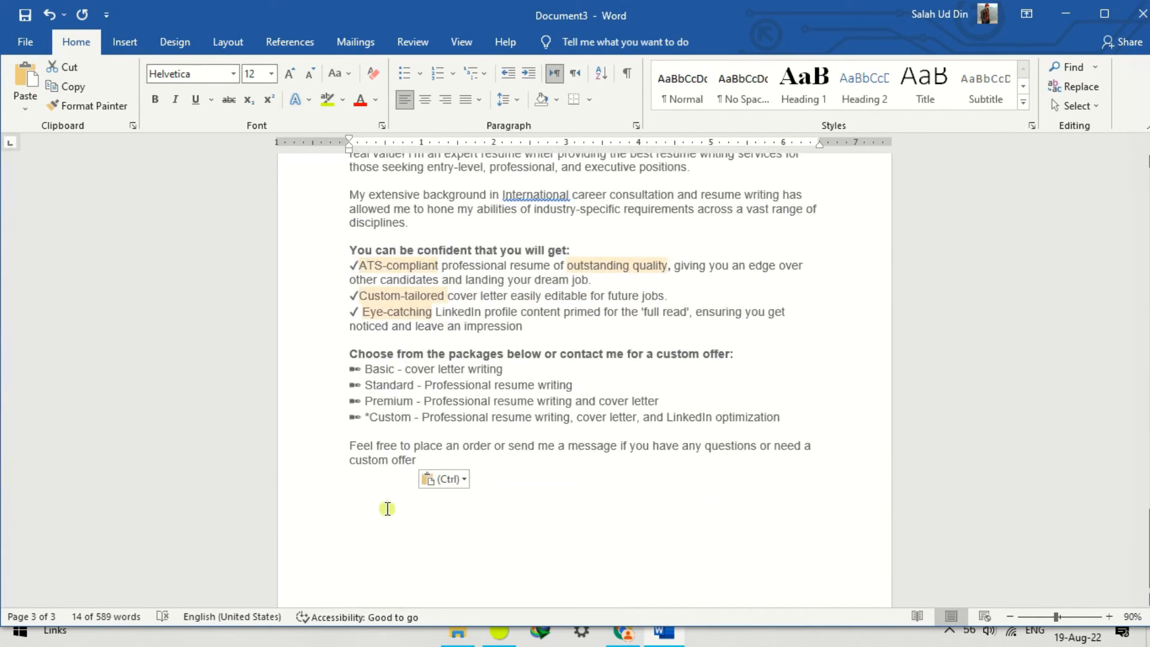
scroll(387, 508, "up", 5)
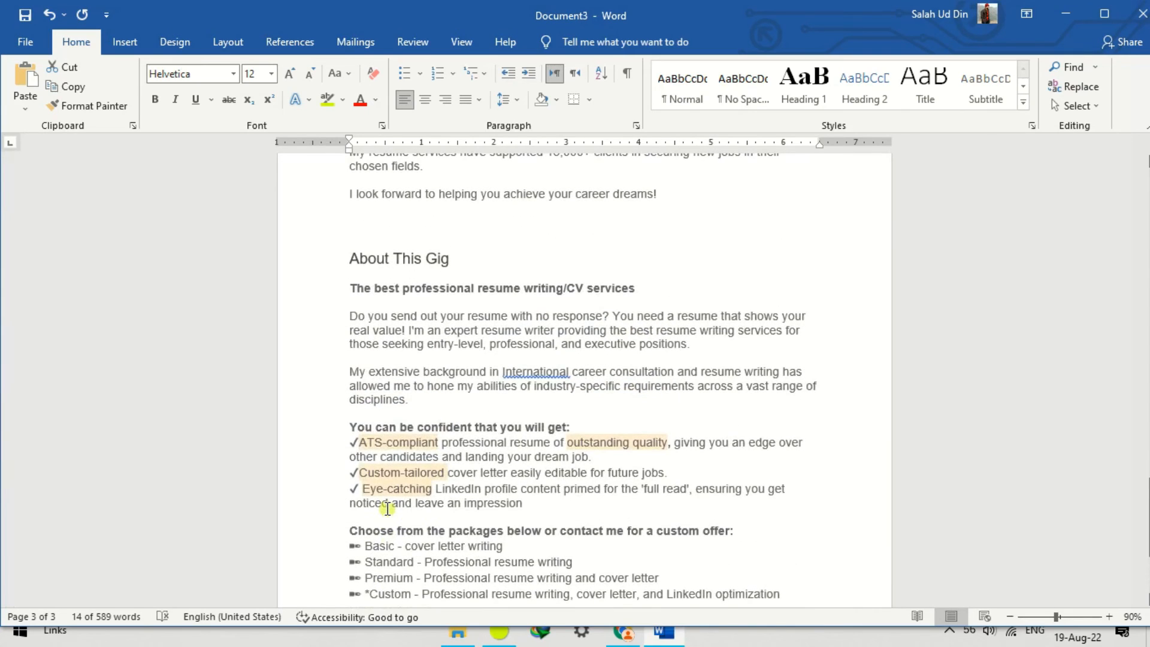
scroll(407, 461, "down", 5)
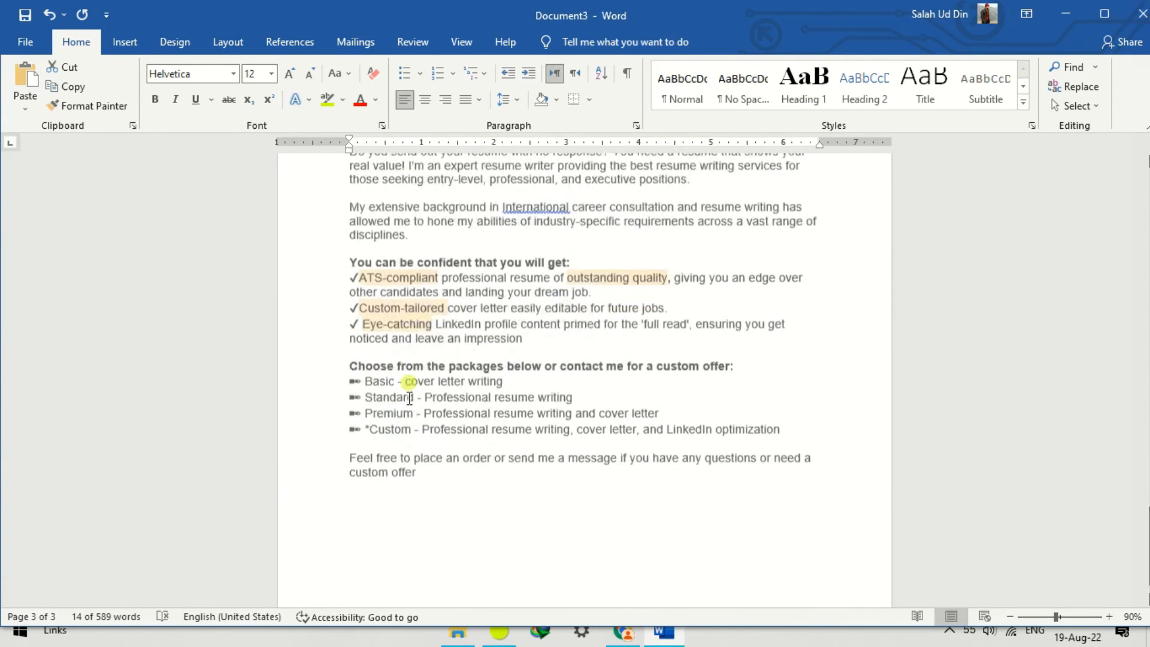
Copy the "The best professional resume writing/CV services" description with its heading from Word into the Gig's description on Fiverr
left_click(480, 472)
left_click_drag(398, 431, 359, 257)
key("alt+Tab")
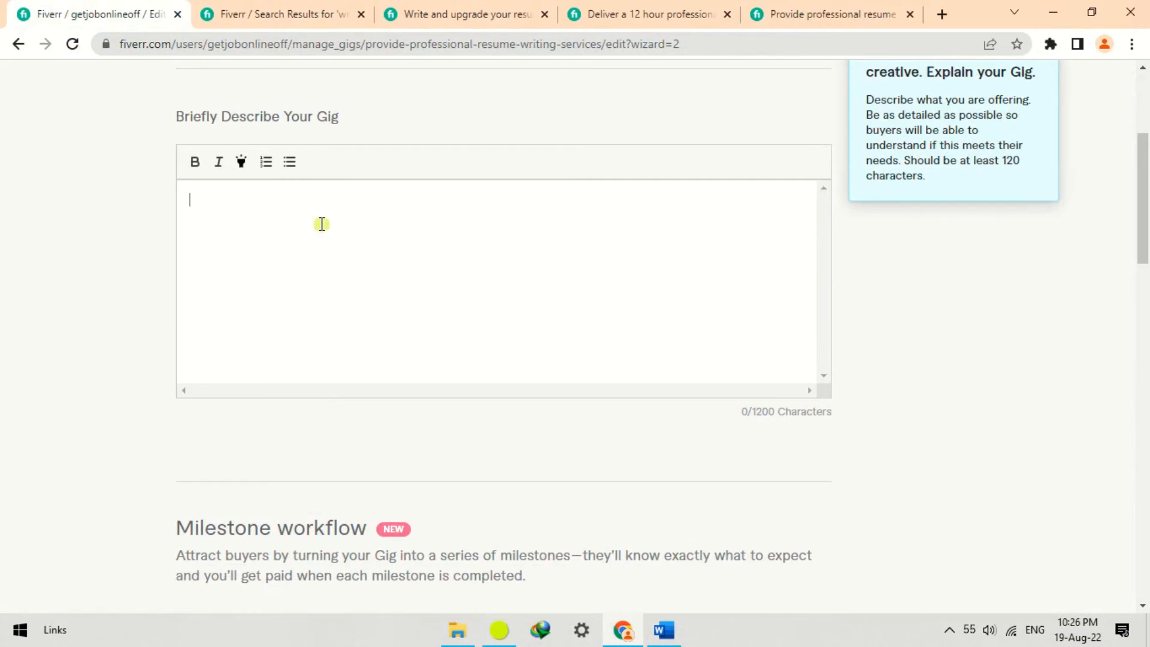
key("ctrl+v")
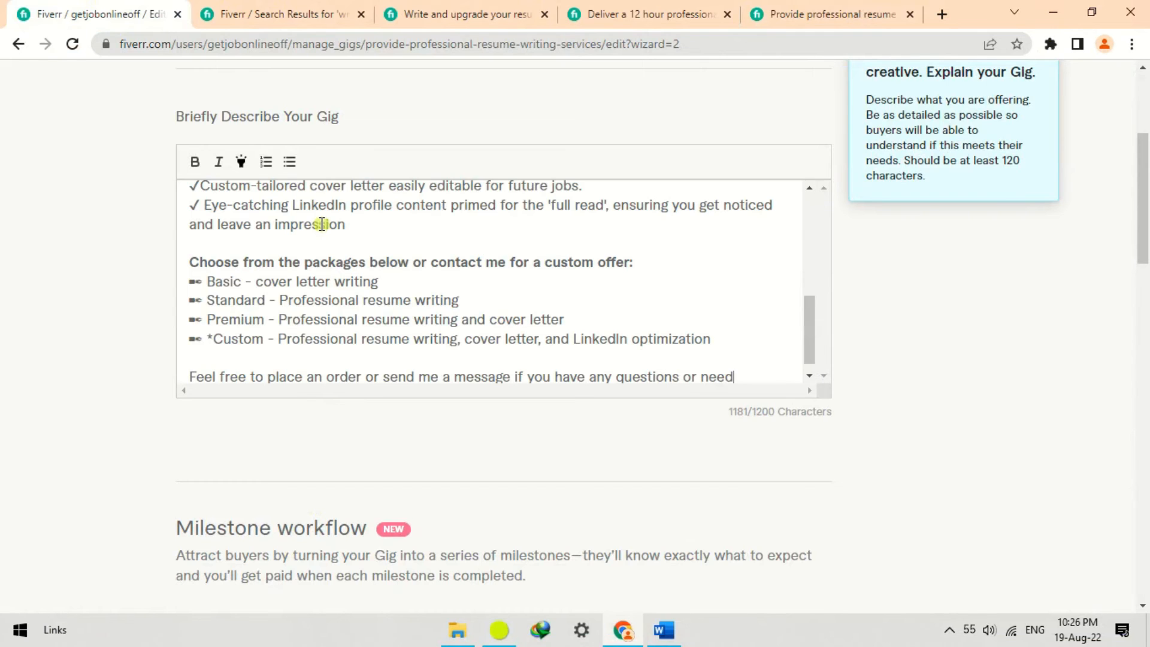
scroll(379, 292, "up", 10)
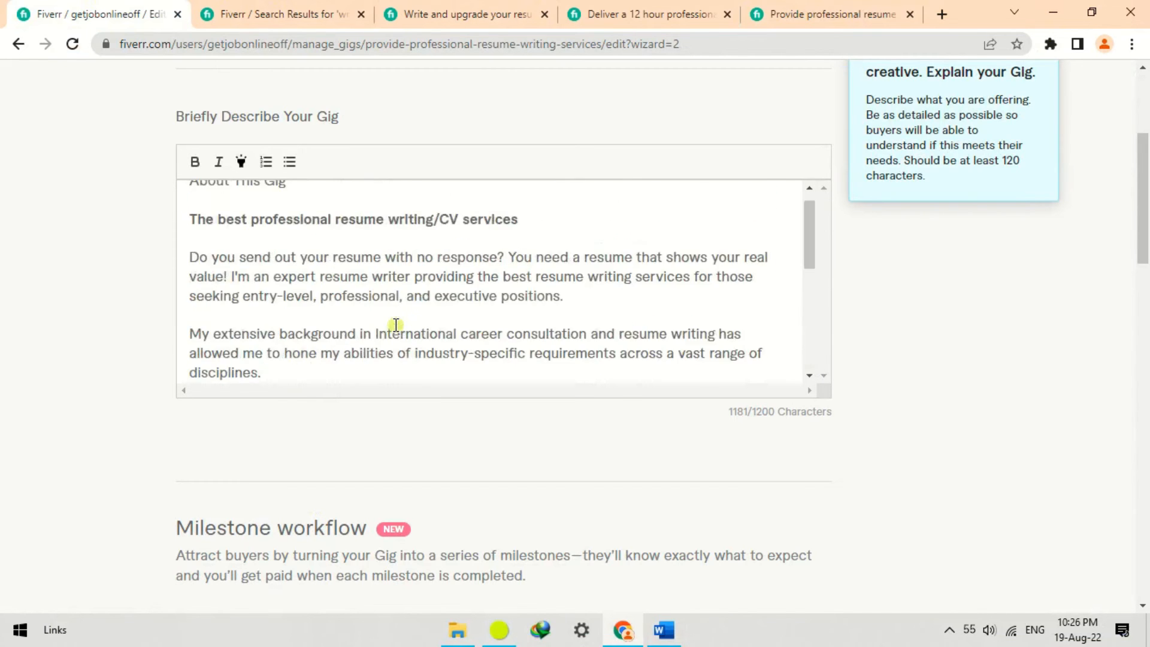
scroll(393, 336, "down", 8)
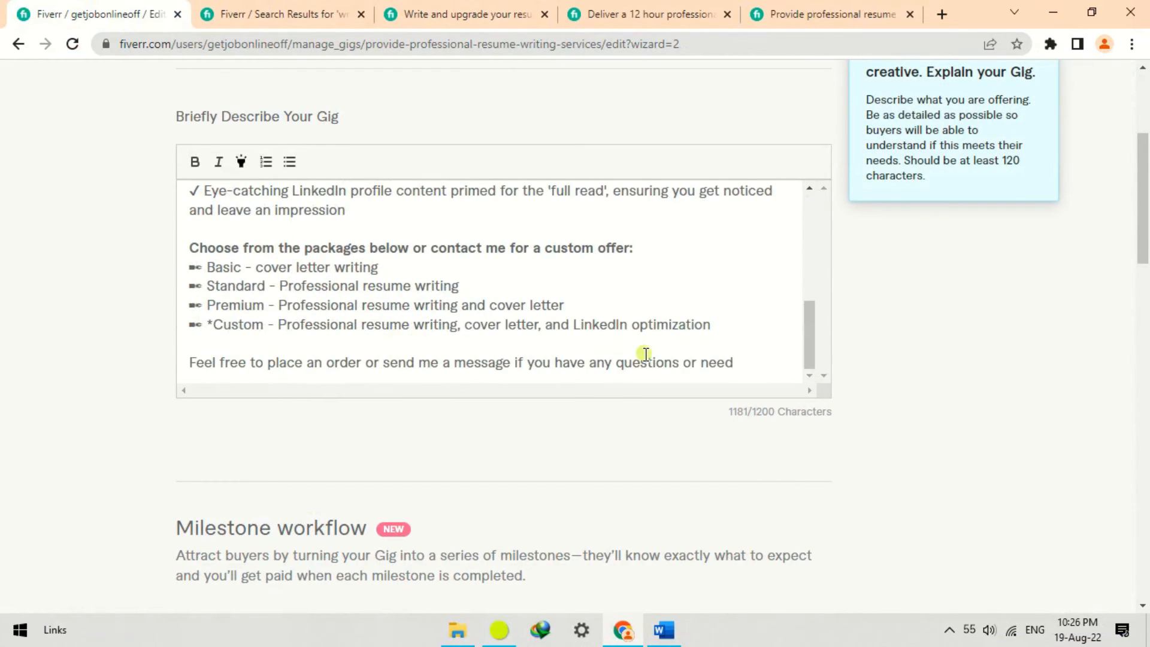
Copy the question "Did you actually go to Harvard?" from the FAQ of the "Write and upgrade your resume" gig
scroll(647, 360, "down", 10)
scroll(664, 460, "down", 4)
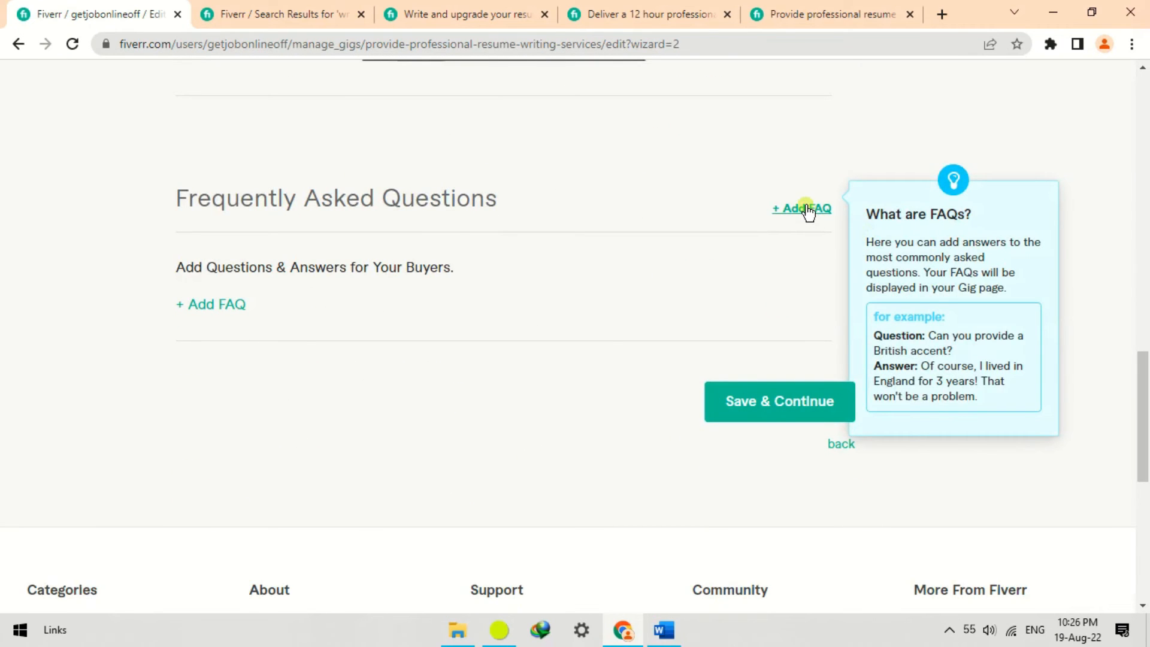
left_click(514, 9)
scroll(429, 278, "down", 8)
scroll(430, 278, "down", 15)
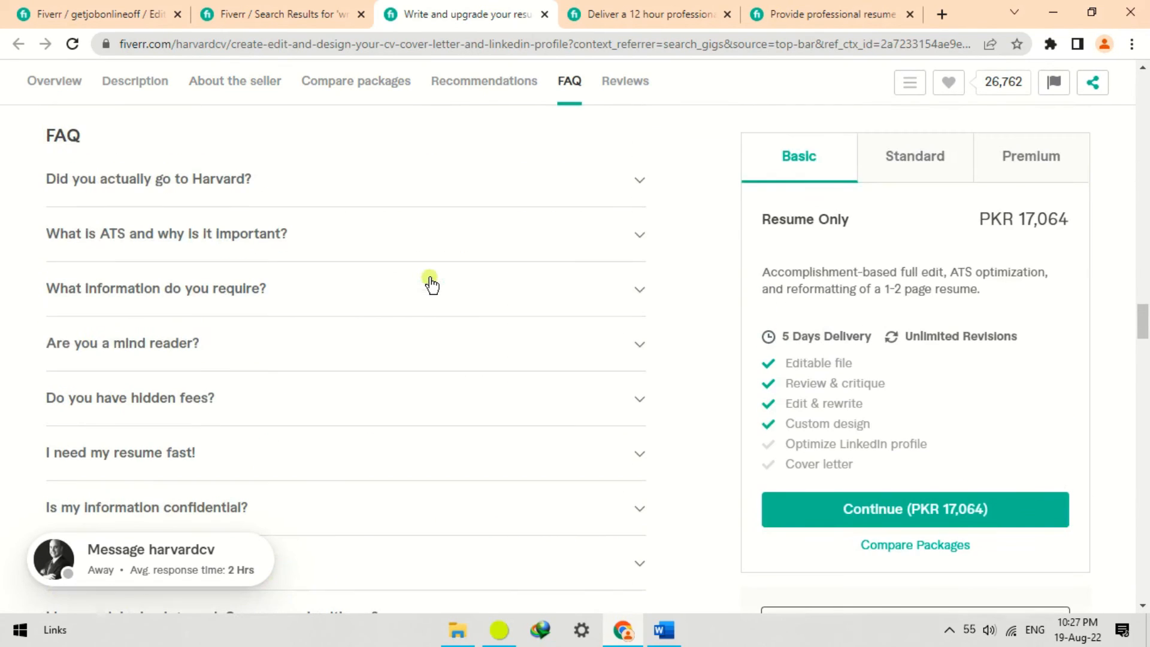
left_click(148, 191)
left_click_drag(18, 183, 259, 196)
right_click(234, 186)
left_click(267, 192)
Start a new FAQ entry in the Gig and paste "Did you actually go to Harvard?" as its question
left_click(277, 13)
left_click(99, 14)
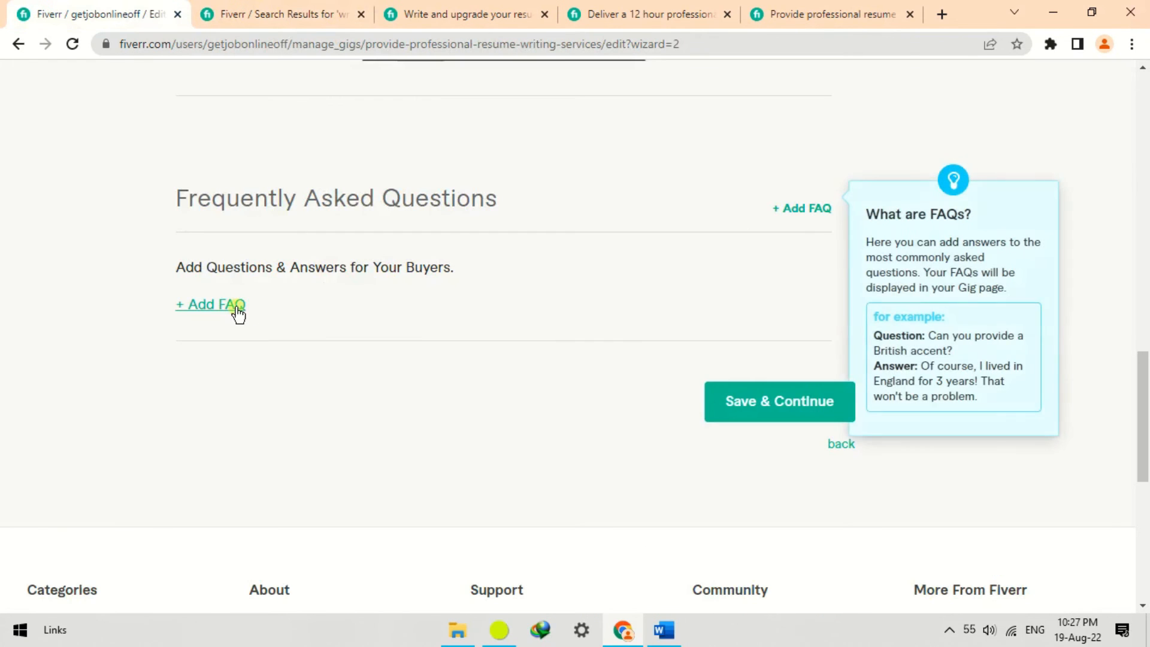
left_click(234, 306)
left_click(300, 321)
right_click(300, 324)
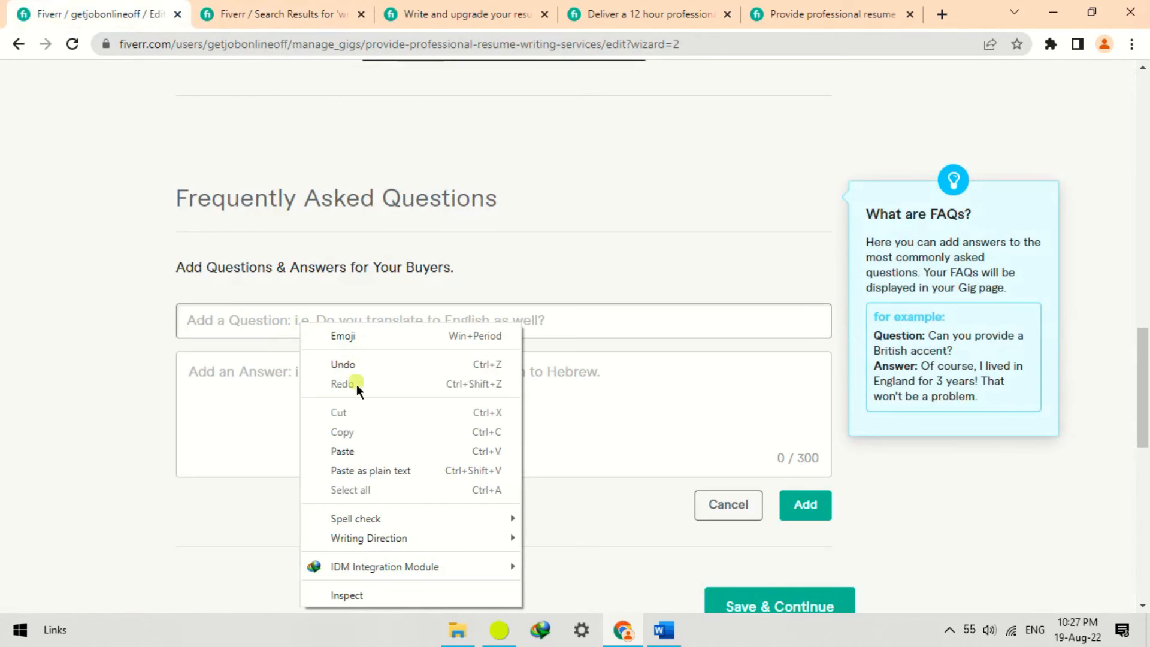
left_click(359, 448)
Copy the competitor's answer about graduating from Harvard University into the answer of the new FAQ entry
left_click(424, 13)
left_click_drag(28, 215, 269, 264)
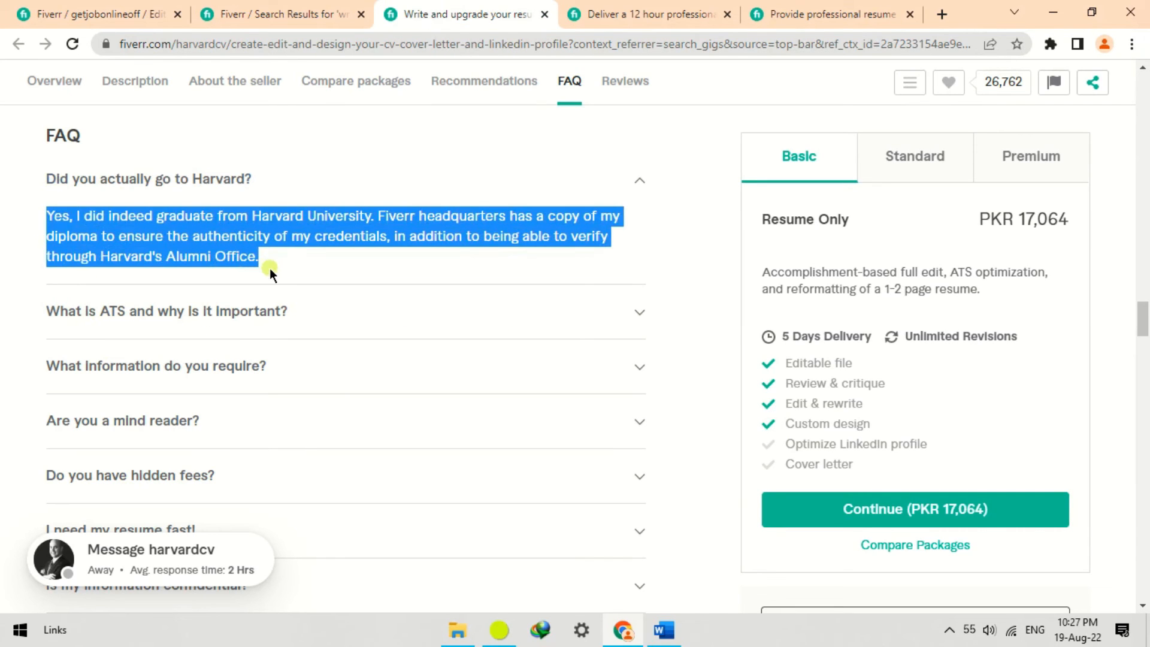
right_click(228, 235)
left_click(259, 246)
left_click(99, 14)
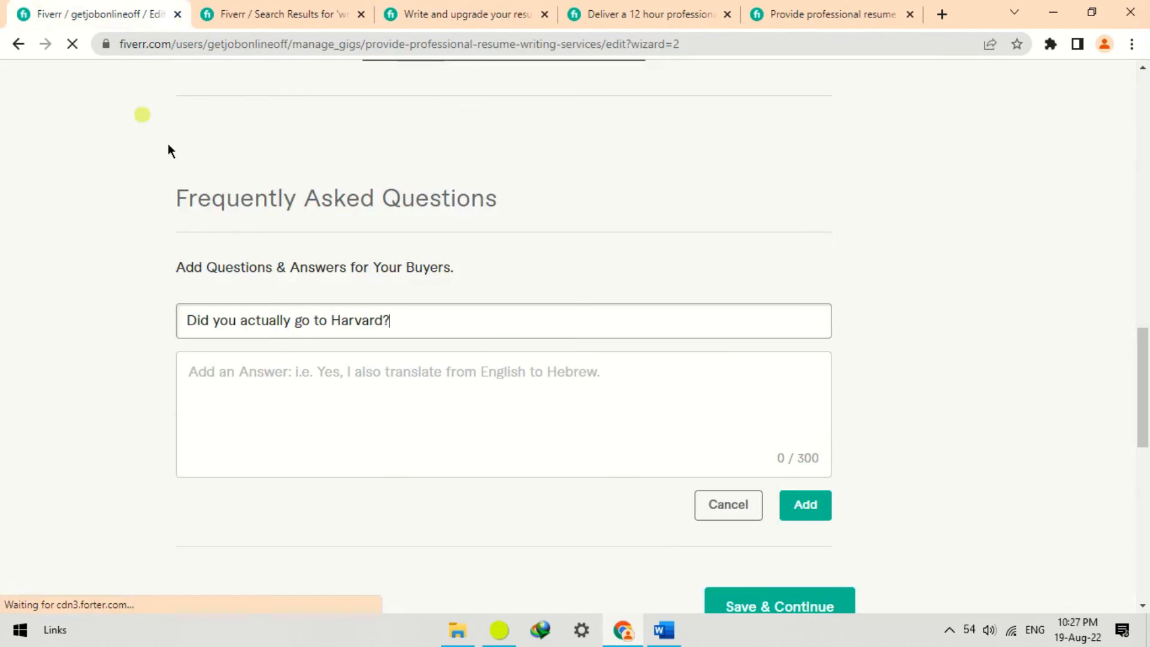
left_click(304, 419)
right_click(306, 410)
left_click(364, 252)
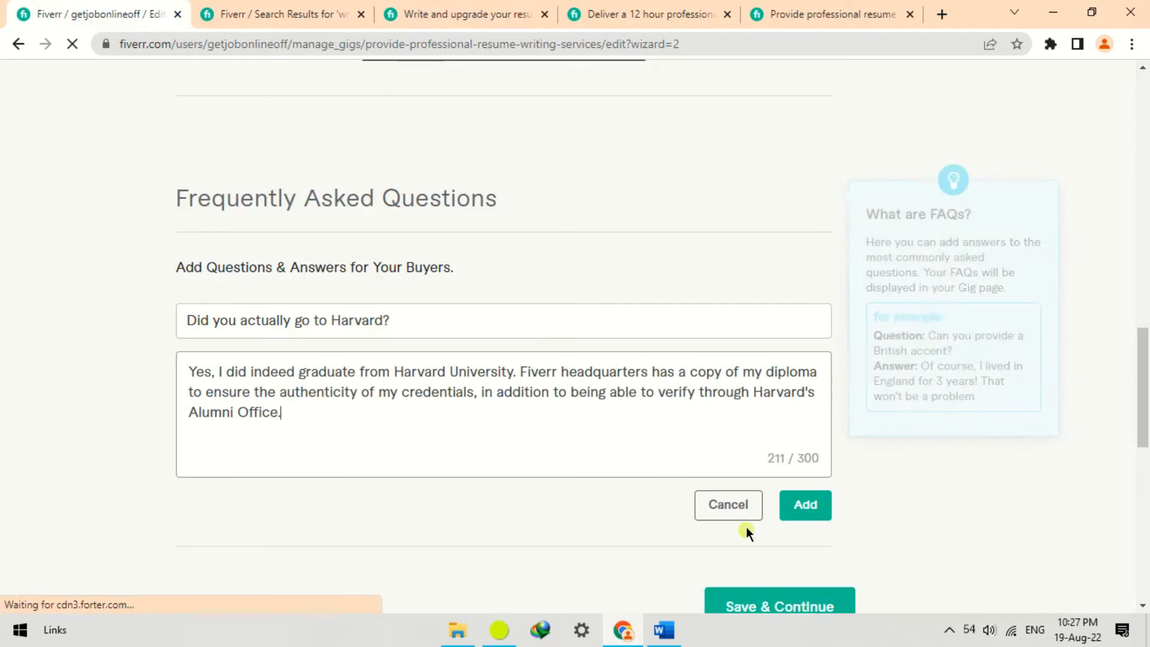
Add the completed FAQ entry and save the Description & FAQ section, continuing to the Gig's requirements
left_click(789, 508)
scroll(620, 371, "down", 2)
left_click(760, 200)
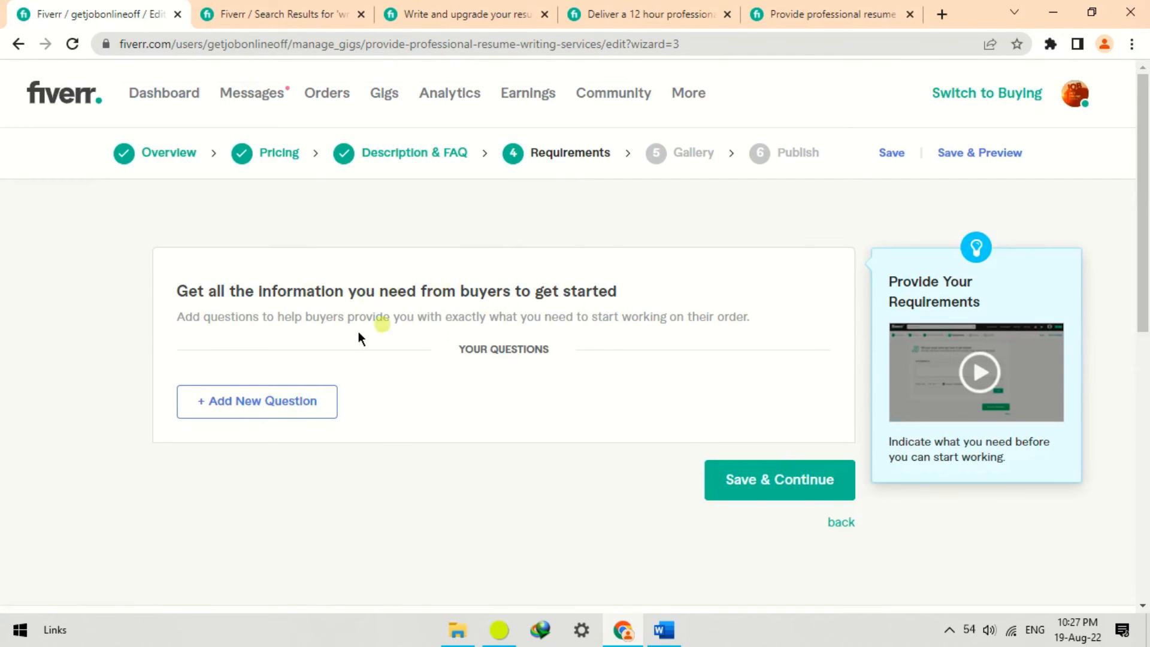
Add a required free-text buyer question reading "Contact with me before place order" and save the Requirements section
left_click(264, 404)
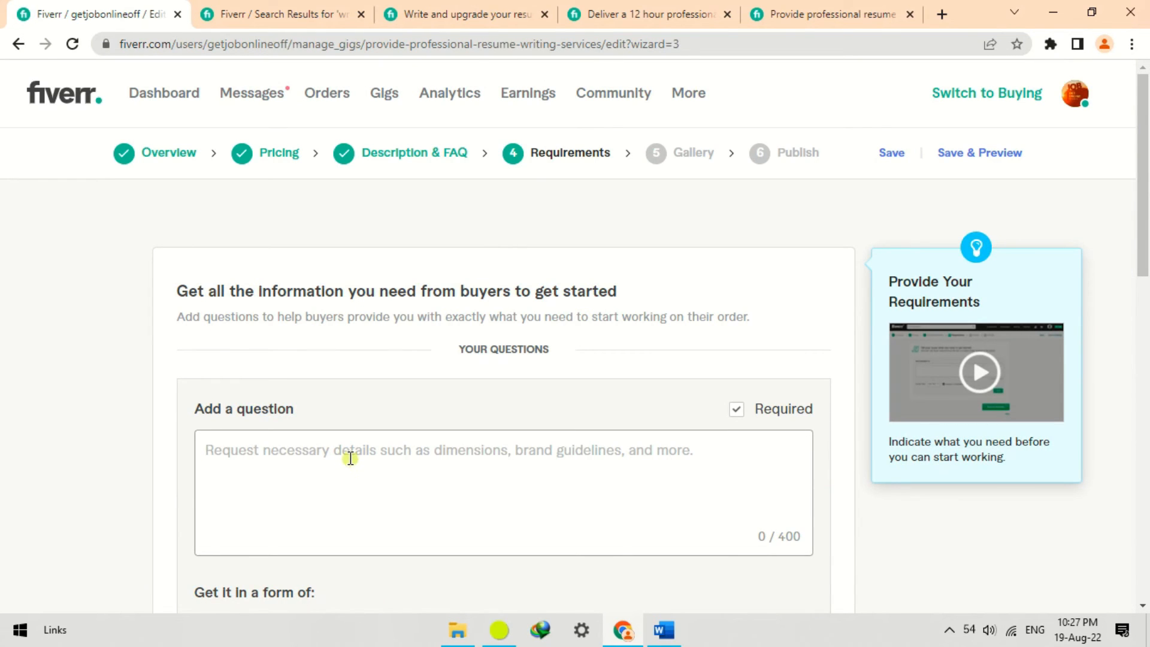
type("Contact ")
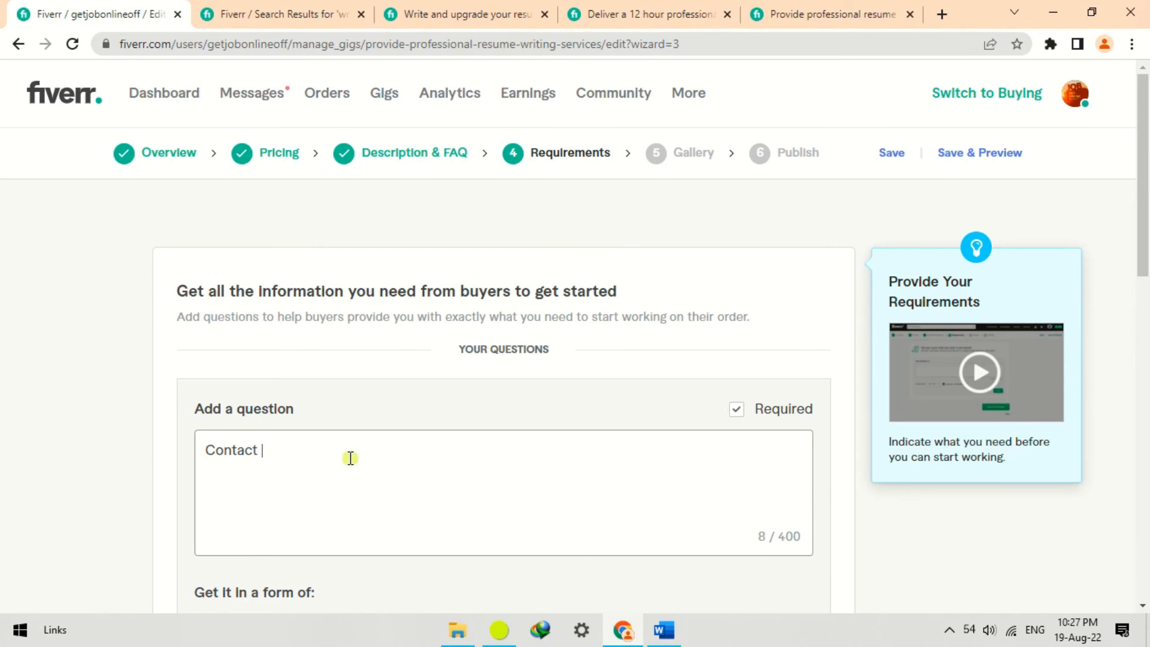
type("with me before place order")
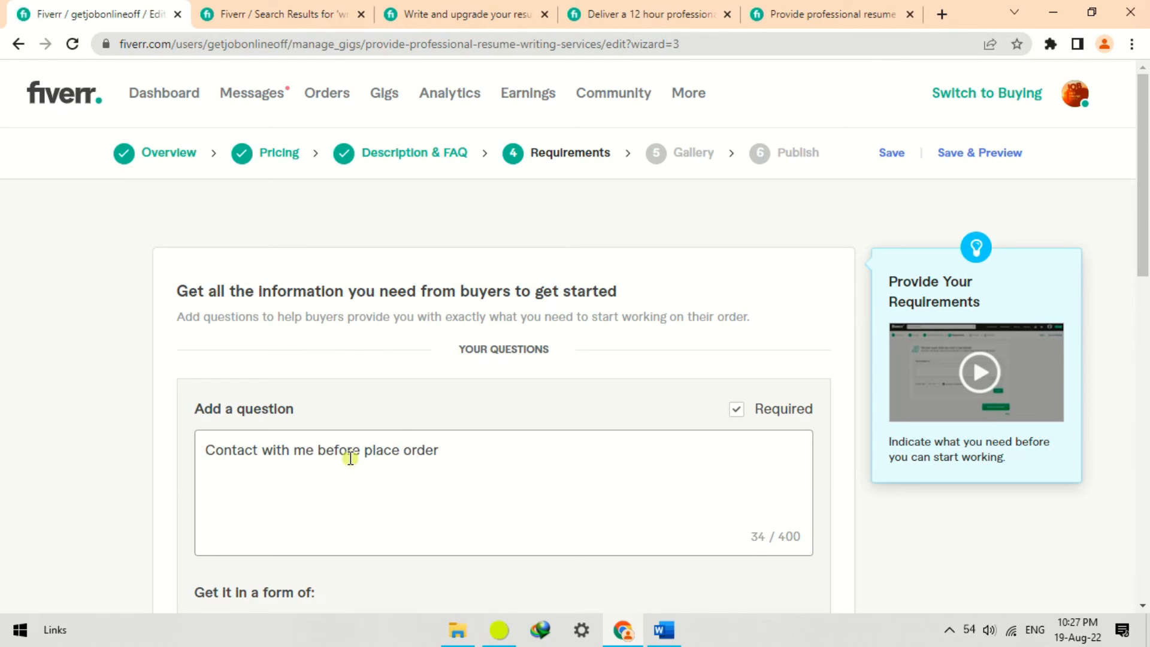
scroll(351, 459, "down", 3)
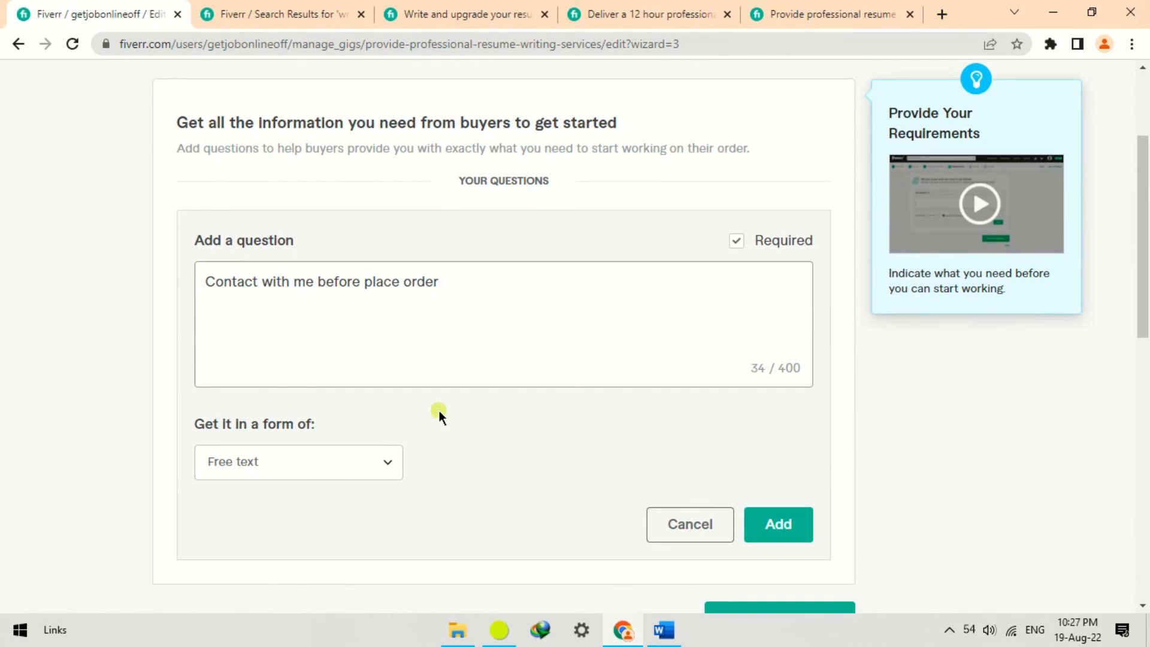
scroll(522, 473, "down", 2)
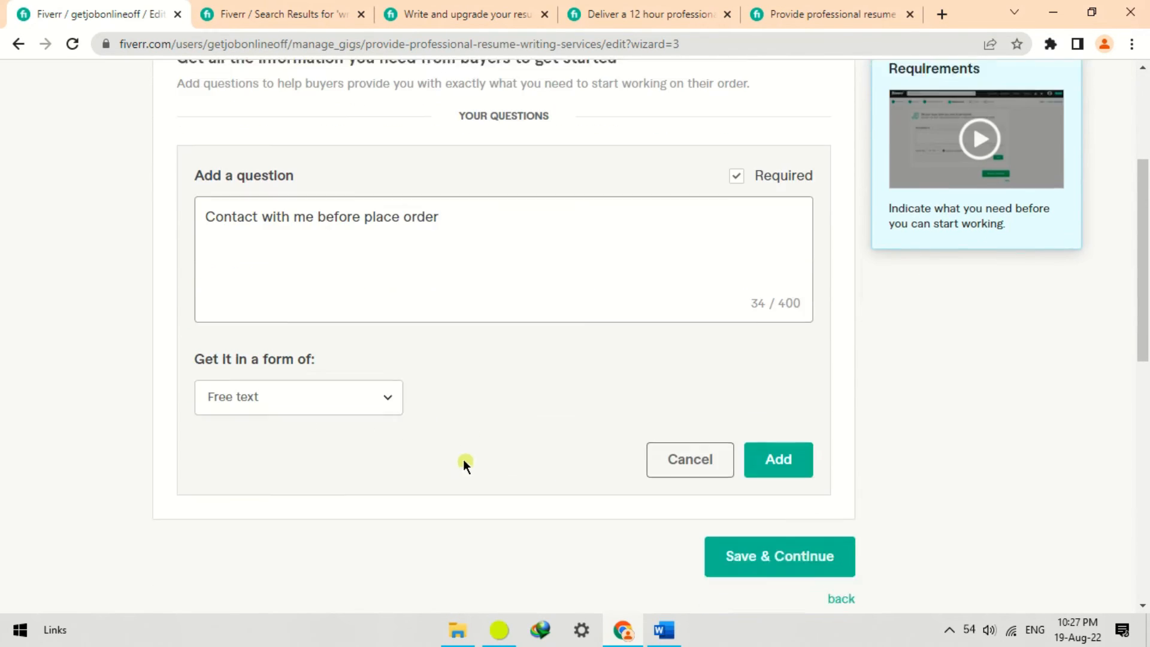
left_click(377, 386)
left_click(274, 437)
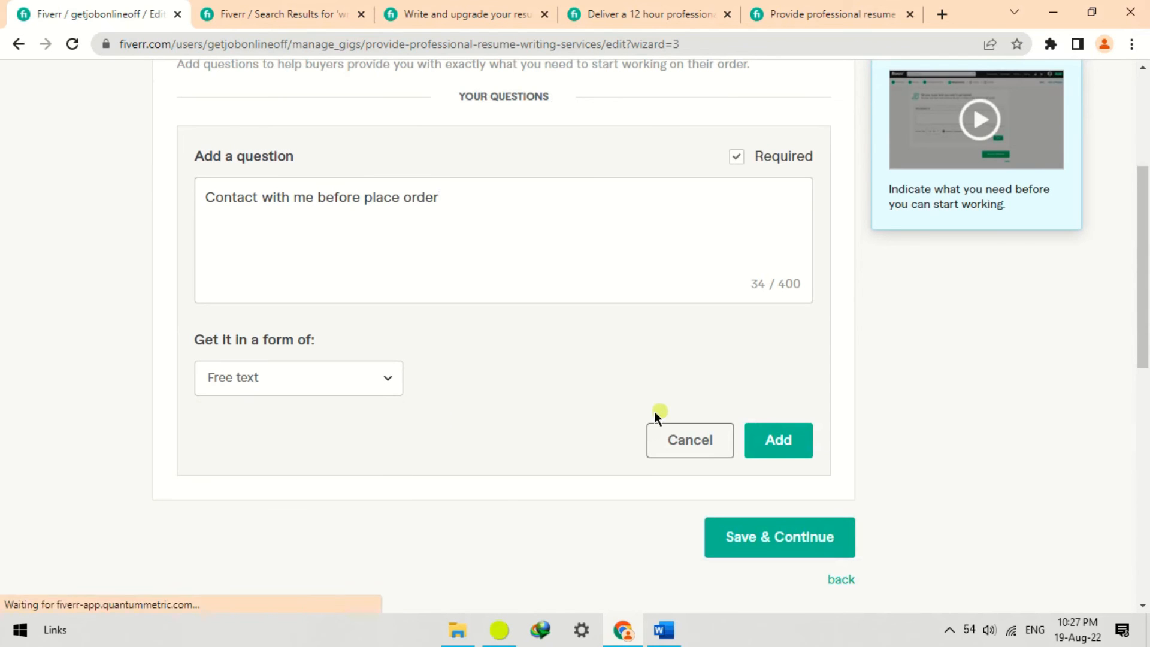
left_click(782, 451)
left_click(791, 315)
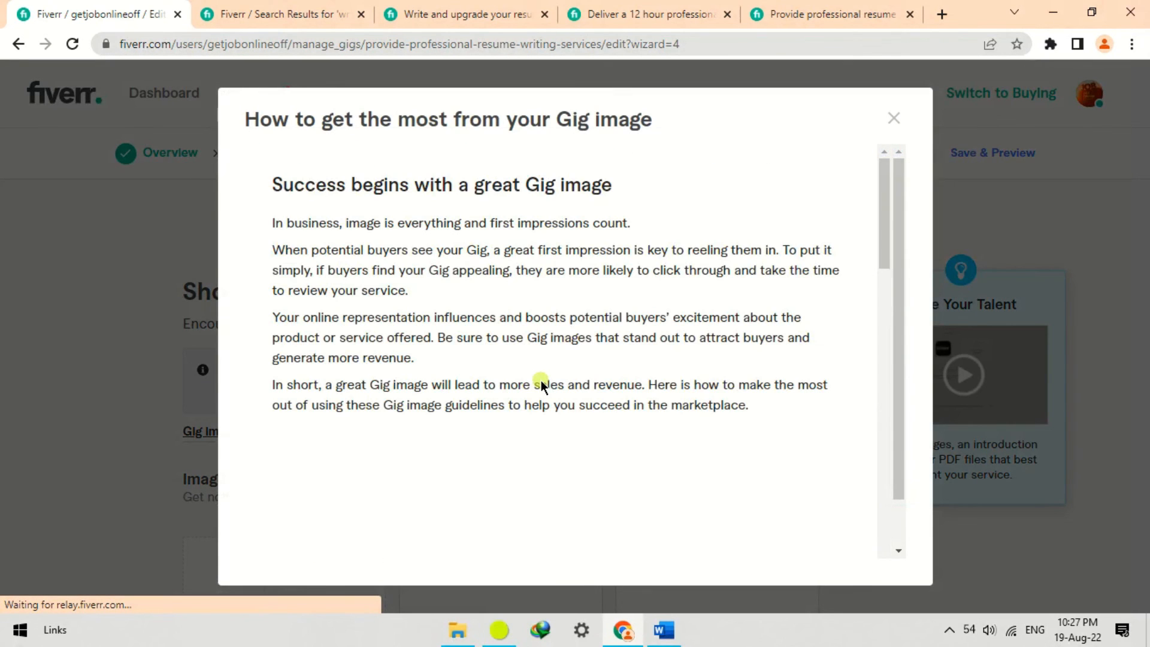
Read through the Gig image guidelines on image size, quality, text overlay and example images, and close them
scroll(544, 375, "down", 4)
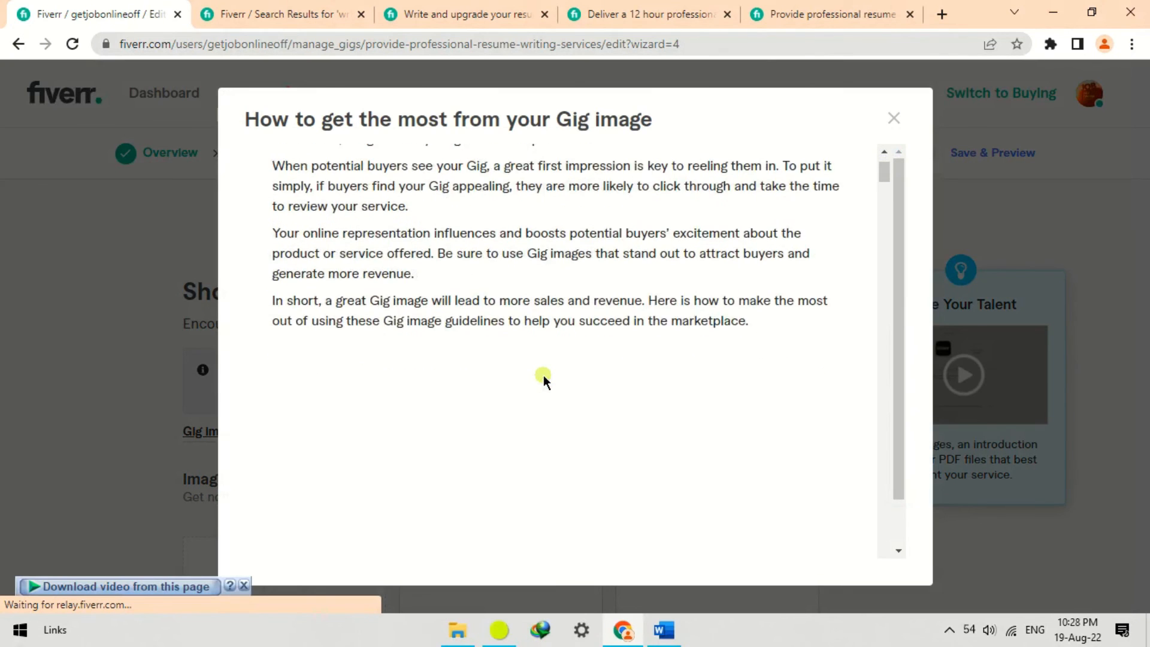
scroll(544, 376, "down", 1)
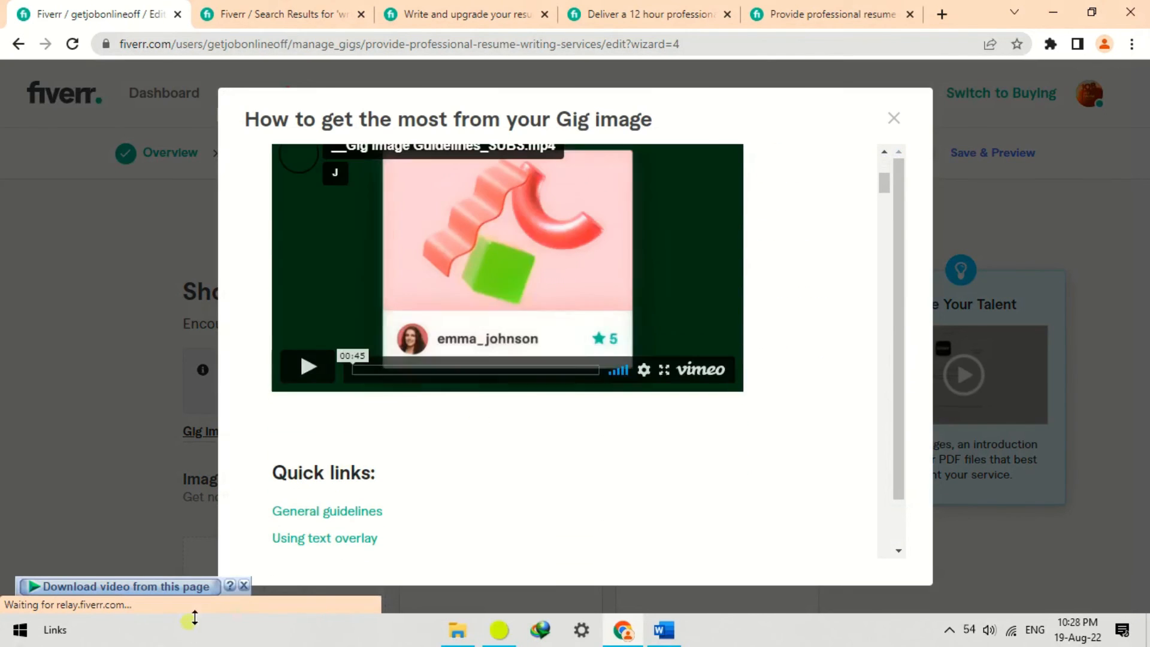
scroll(549, 457, "down", 10)
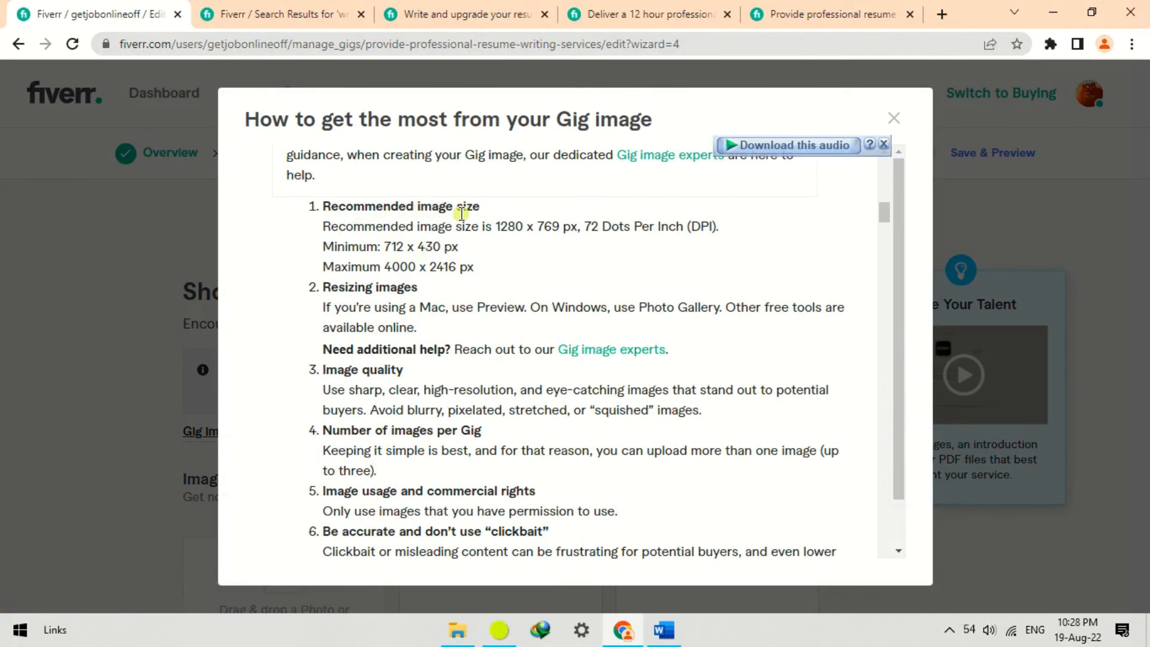
scroll(388, 293, "down", 3)
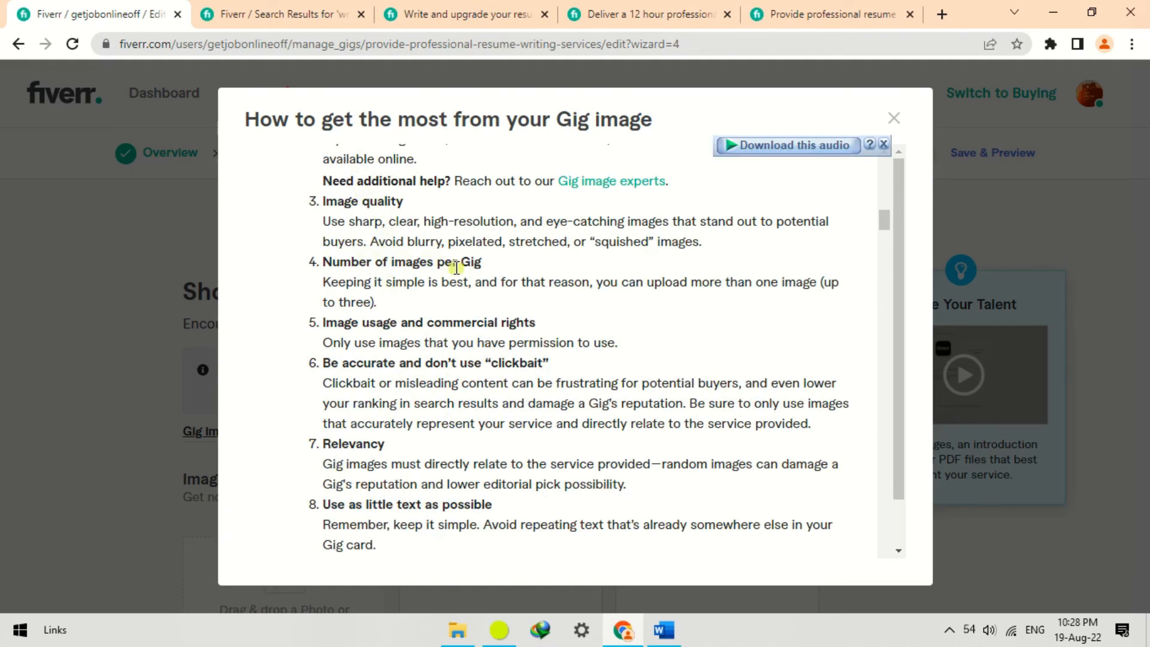
scroll(403, 259, "down", 1)
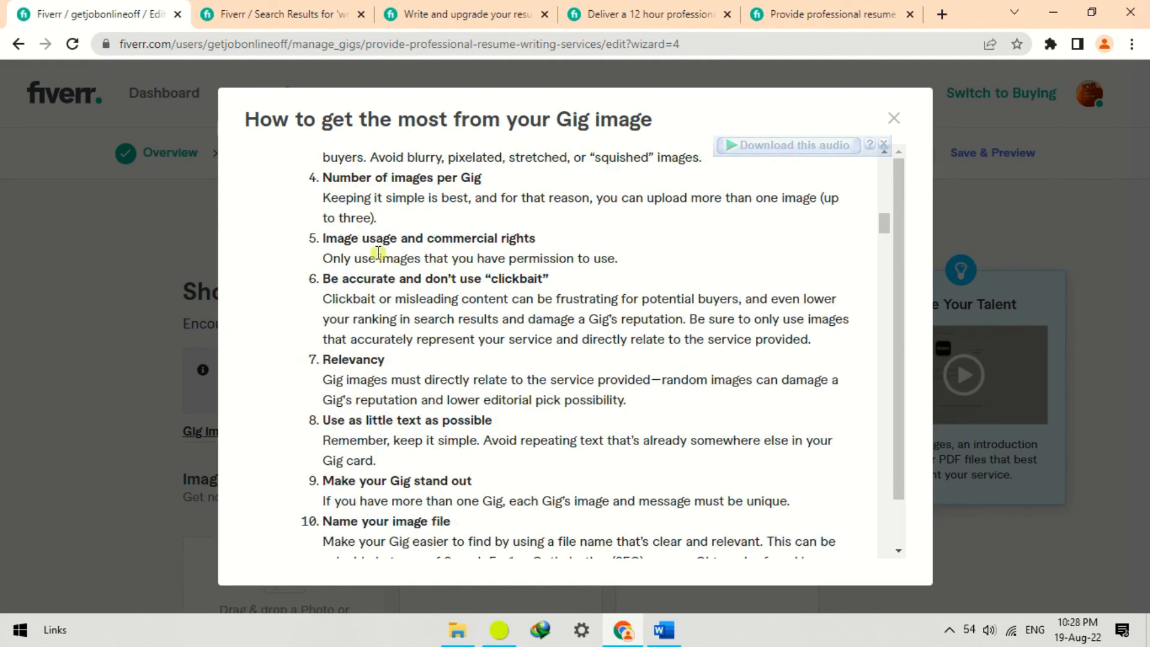
scroll(390, 251, "down", 8)
scroll(397, 257, "down", 6)
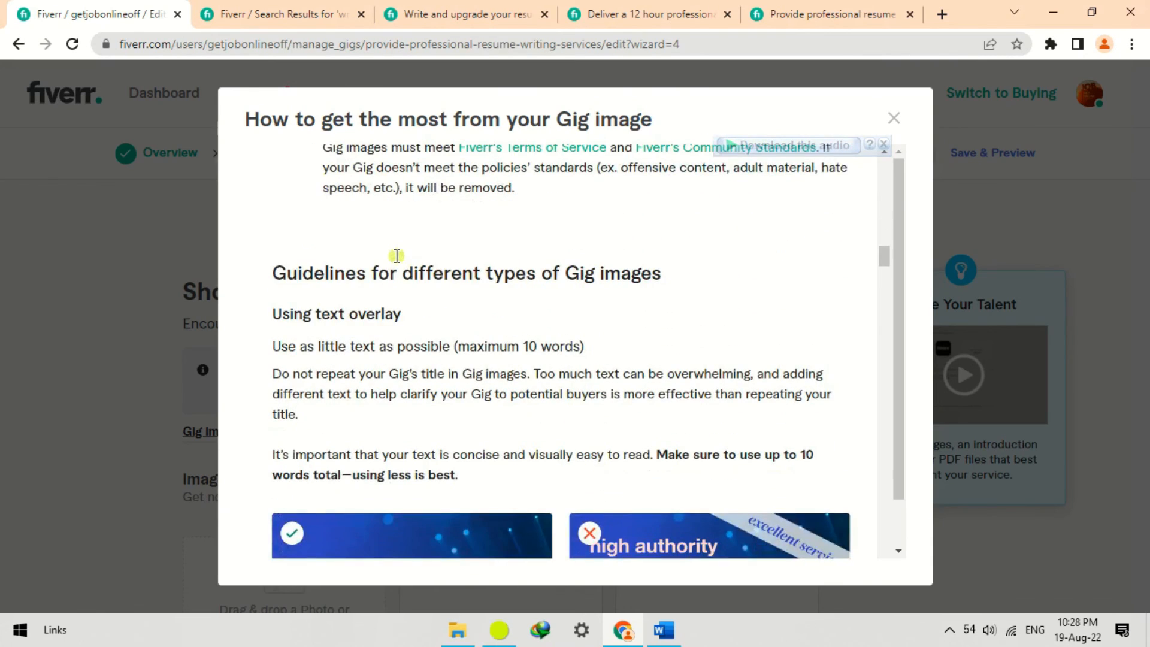
scroll(397, 256, "down", 10)
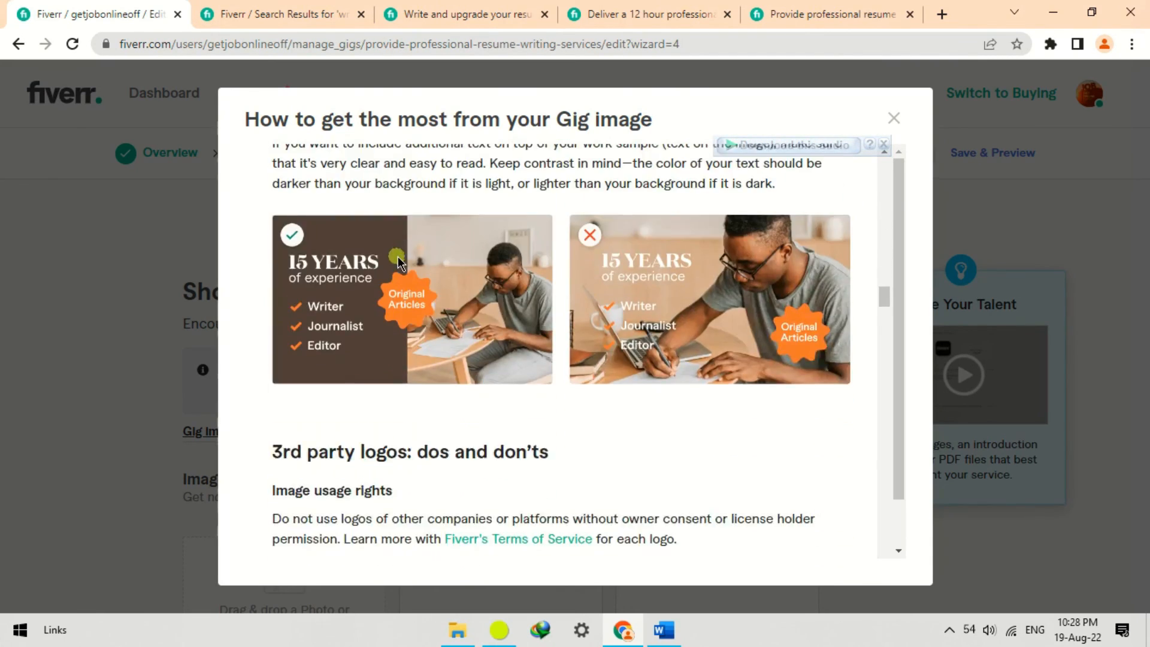
scroll(398, 257, "down", 10)
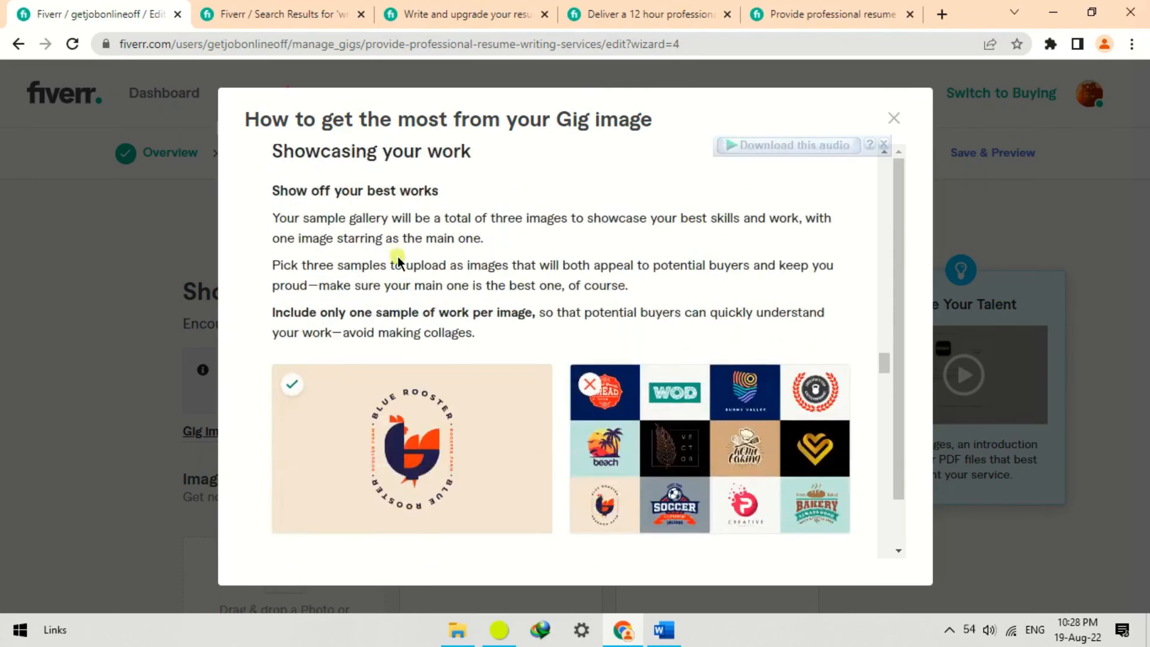
scroll(398, 257, "down", 12)
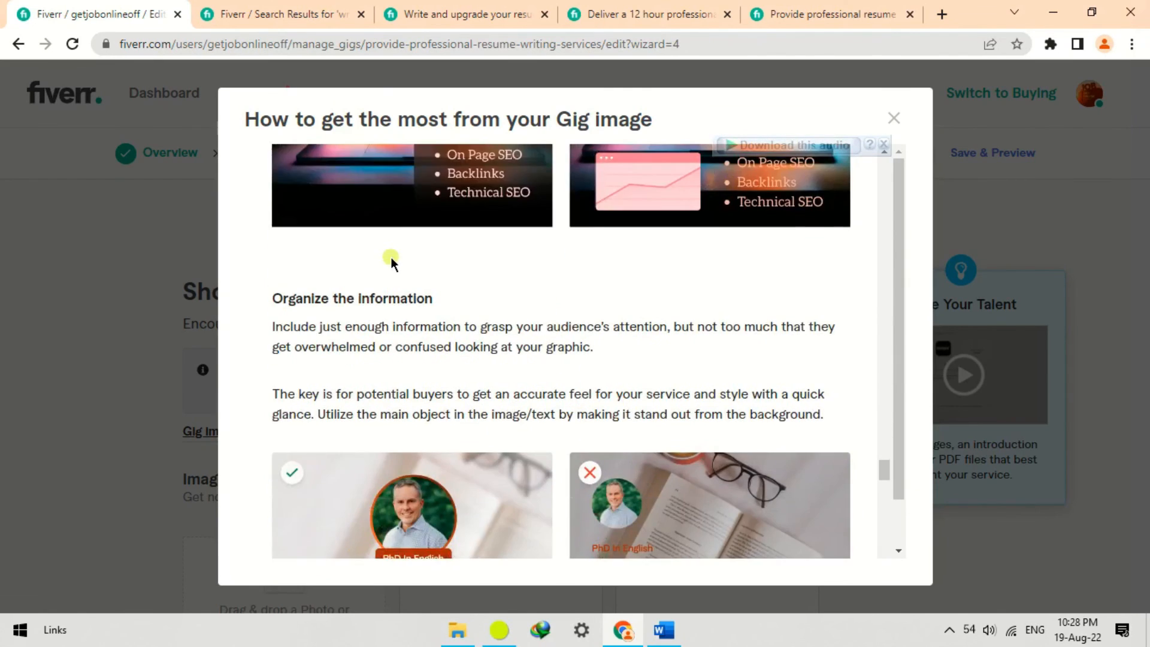
scroll(391, 257, "down", 15)
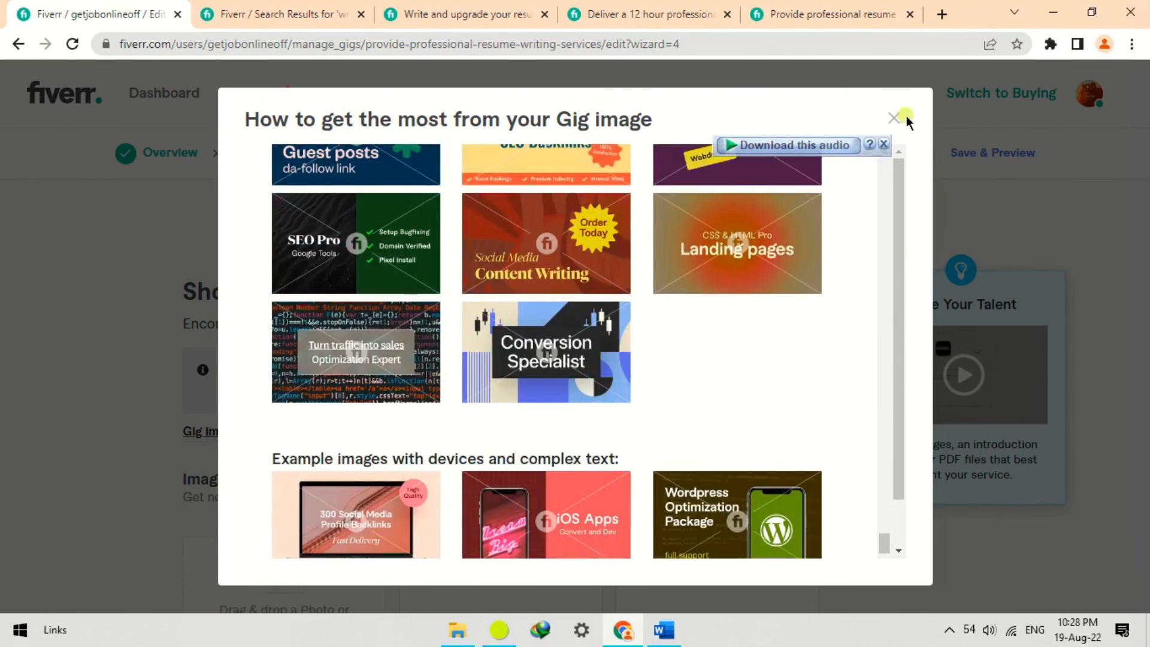
left_click(887, 129)
Upload the desktop image 501285 as the first image of the Gig's gallery
scroll(299, 302, "down", 4)
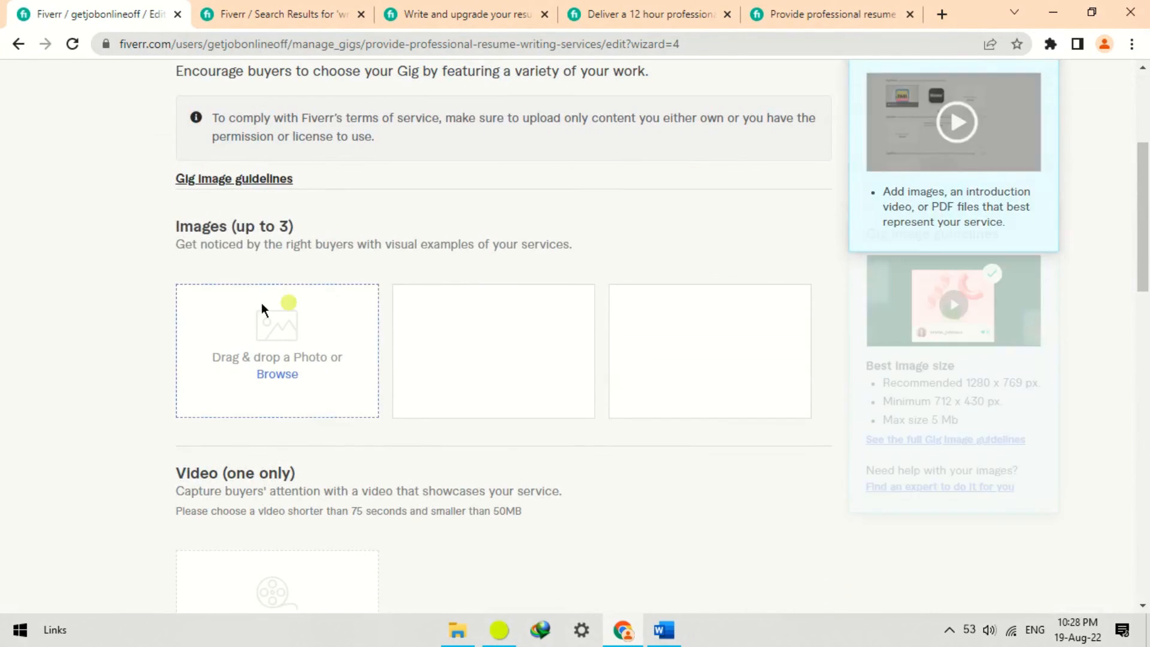
left_click(299, 377)
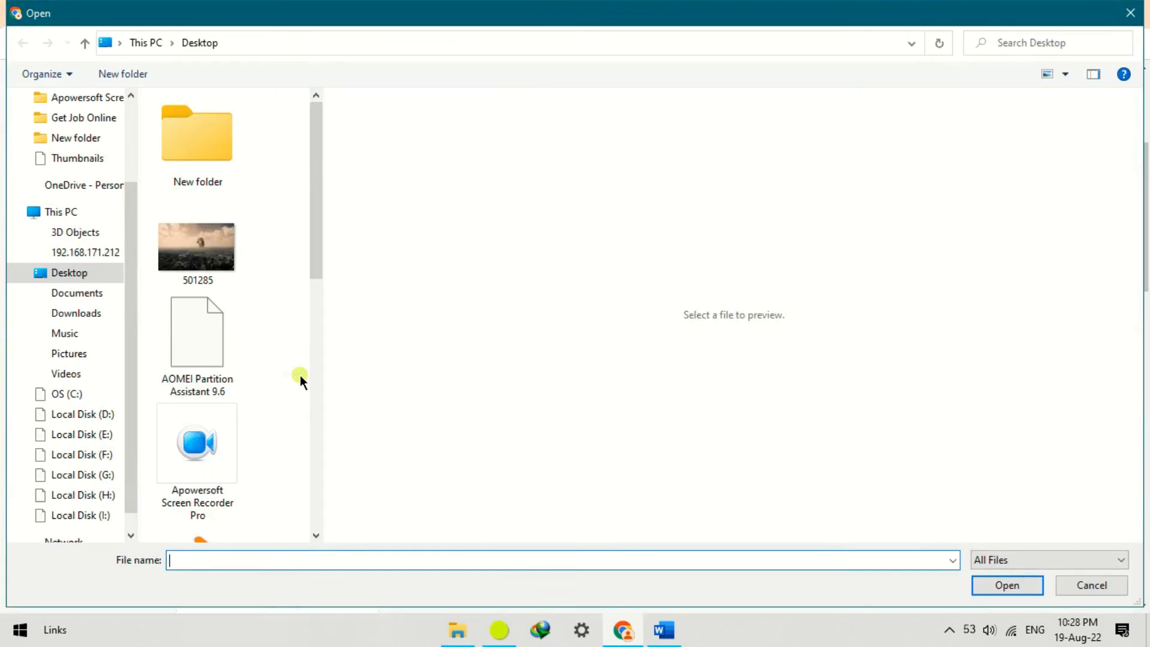
left_click(196, 246)
left_click(1007, 586)
Save the gallery without adding a video or PDF documents, and publish the Gig
scroll(470, 334, "down", 3)
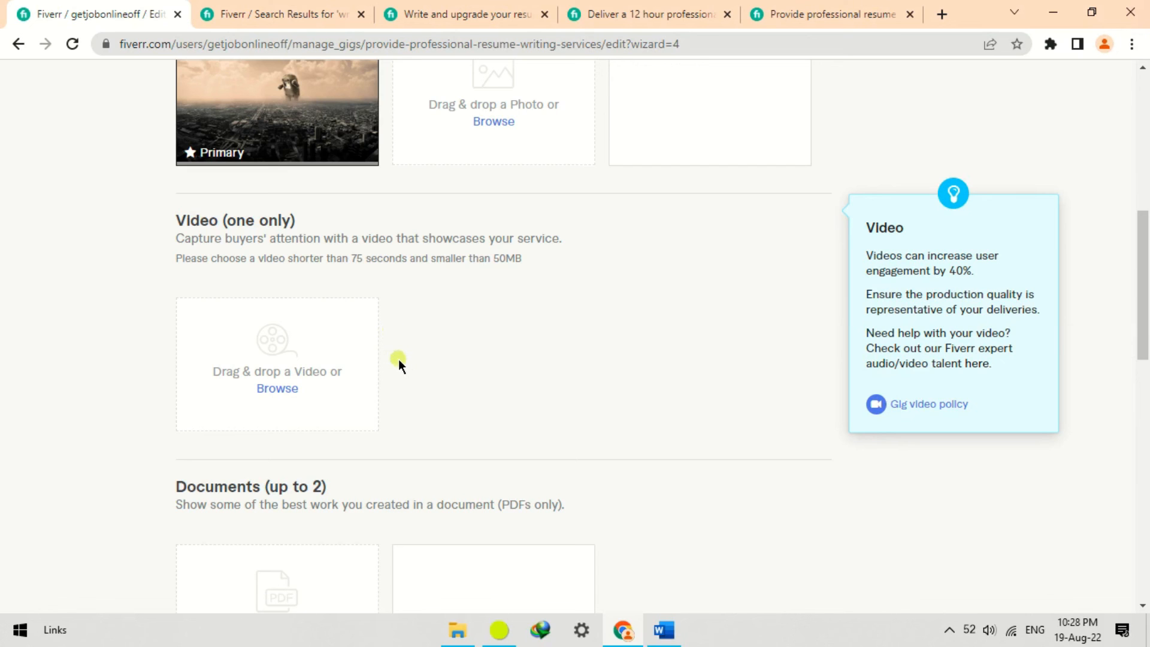
scroll(398, 356, "down", 3)
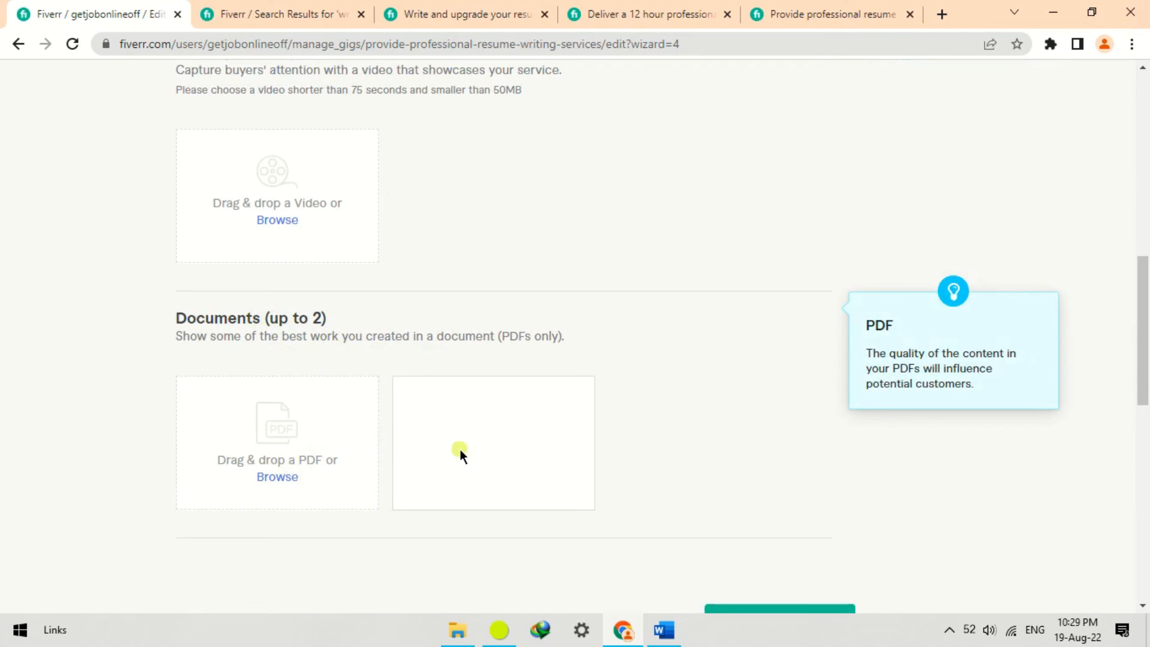
scroll(584, 243, "down", 4)
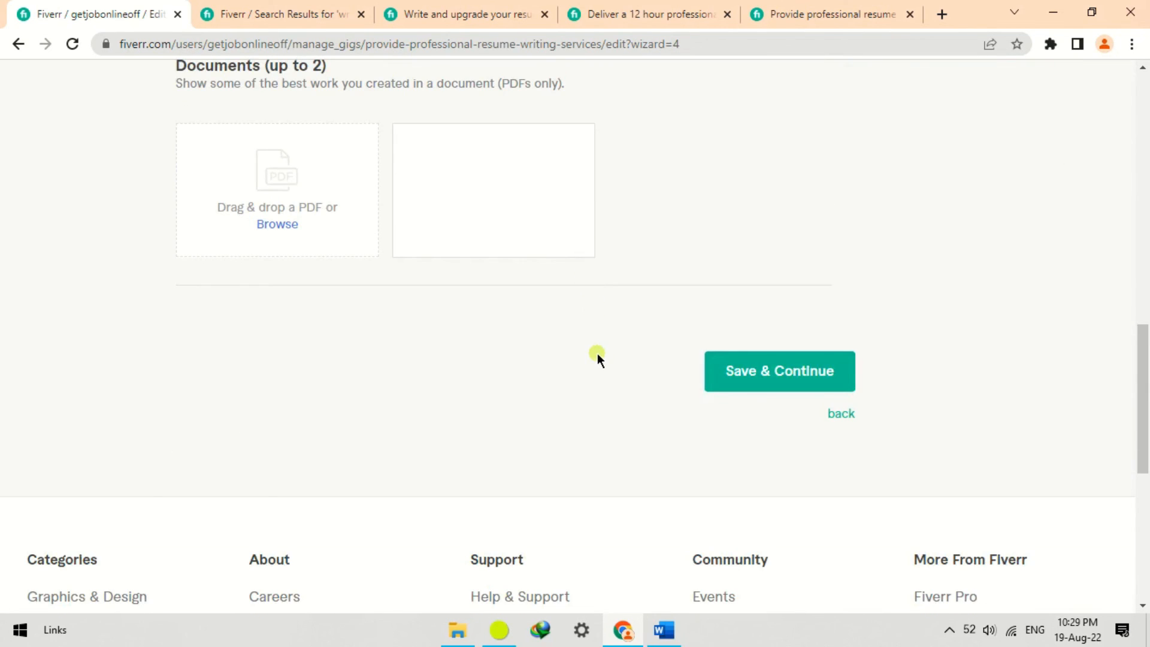
left_click(747, 375)
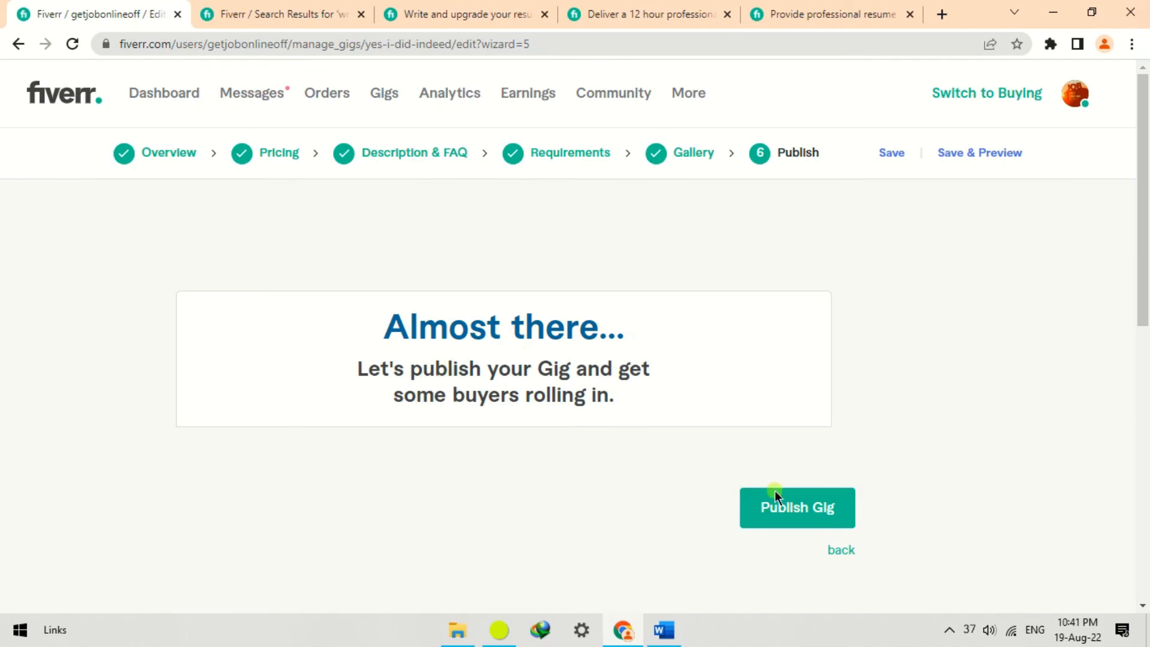
left_click(773, 503)
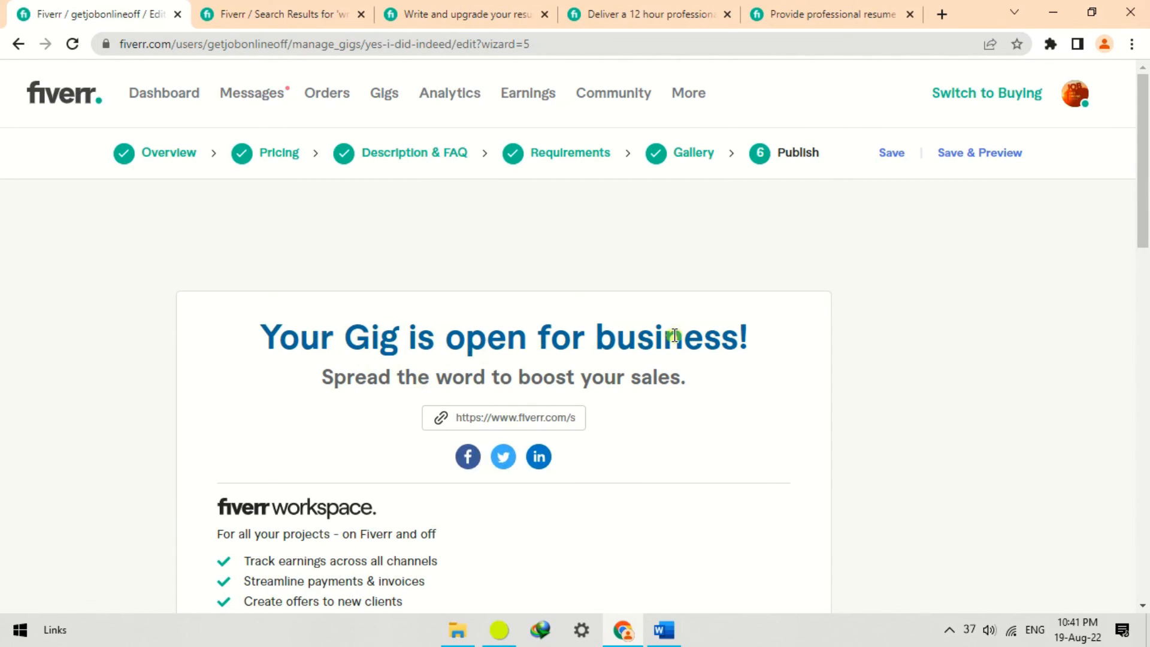
Go to the seller profile and open the published resume-writing Gig from the active Gigs
scroll(674, 336, "down", 2)
scroll(674, 337, "up", 2)
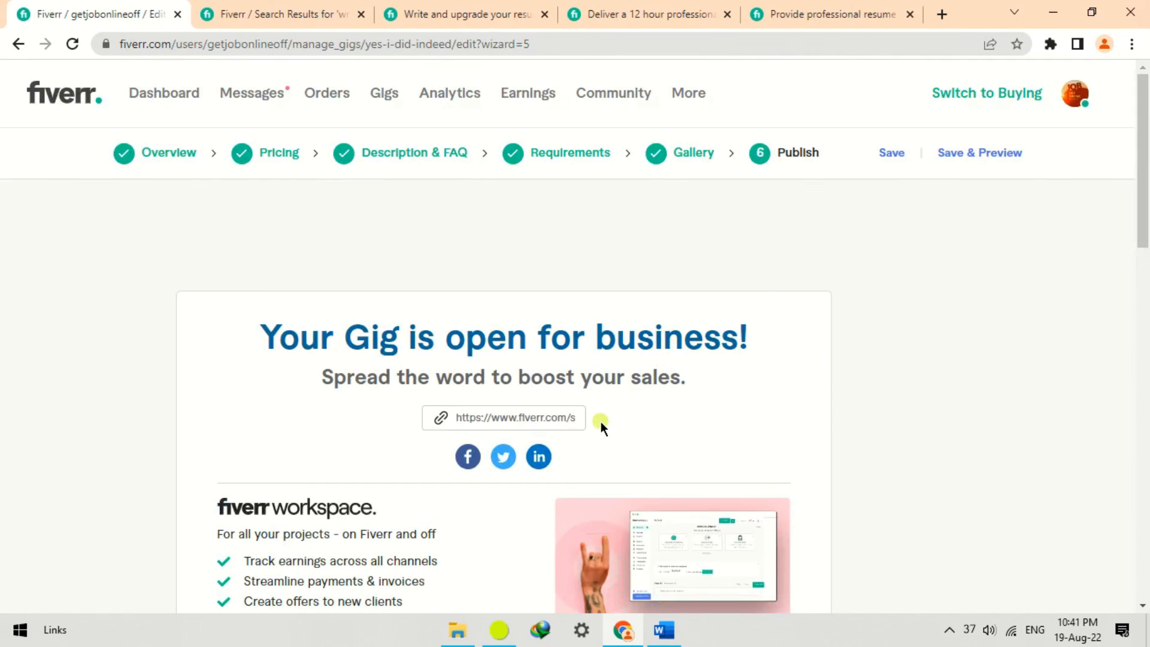
left_click(872, 163)
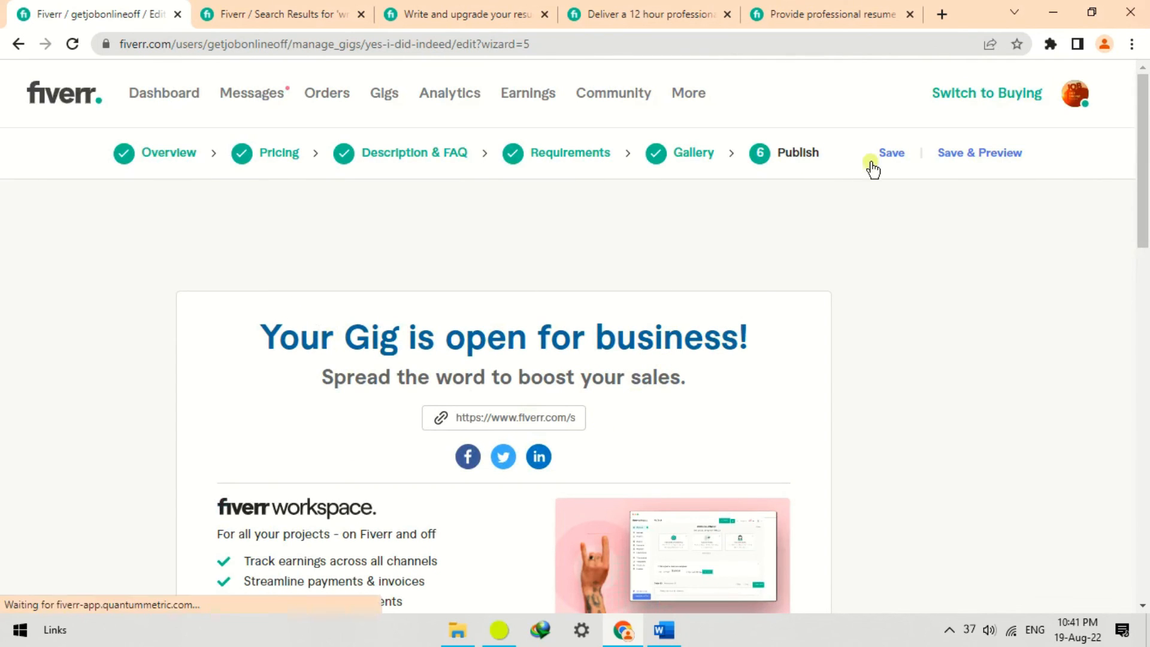
left_click(1074, 94)
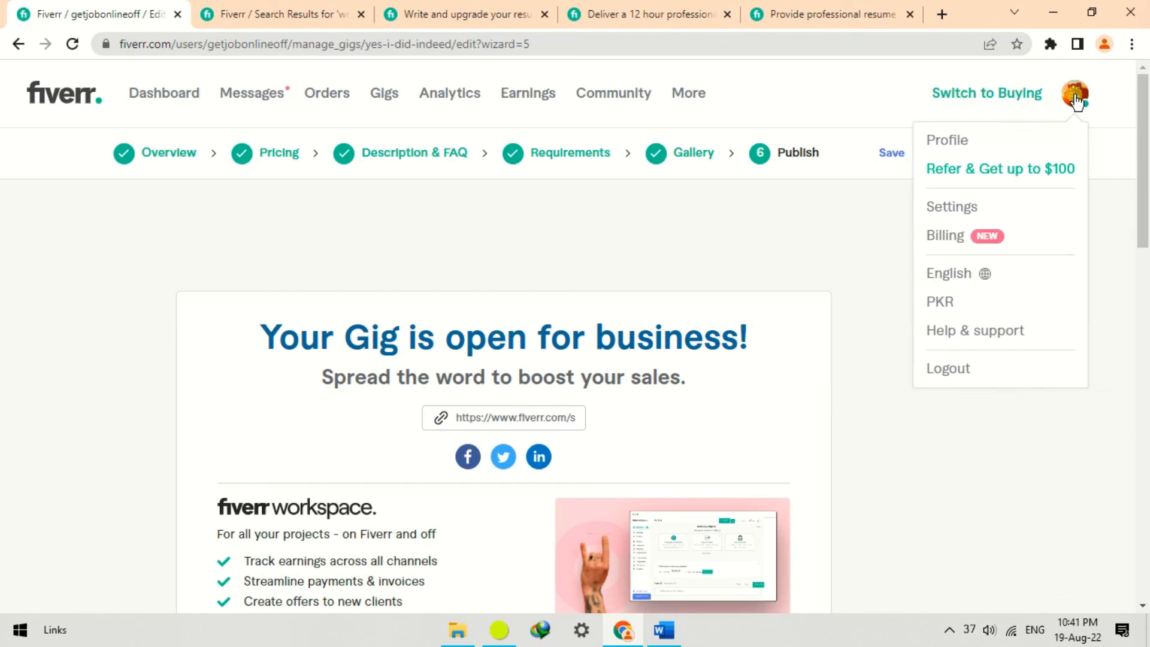
left_click(947, 141)
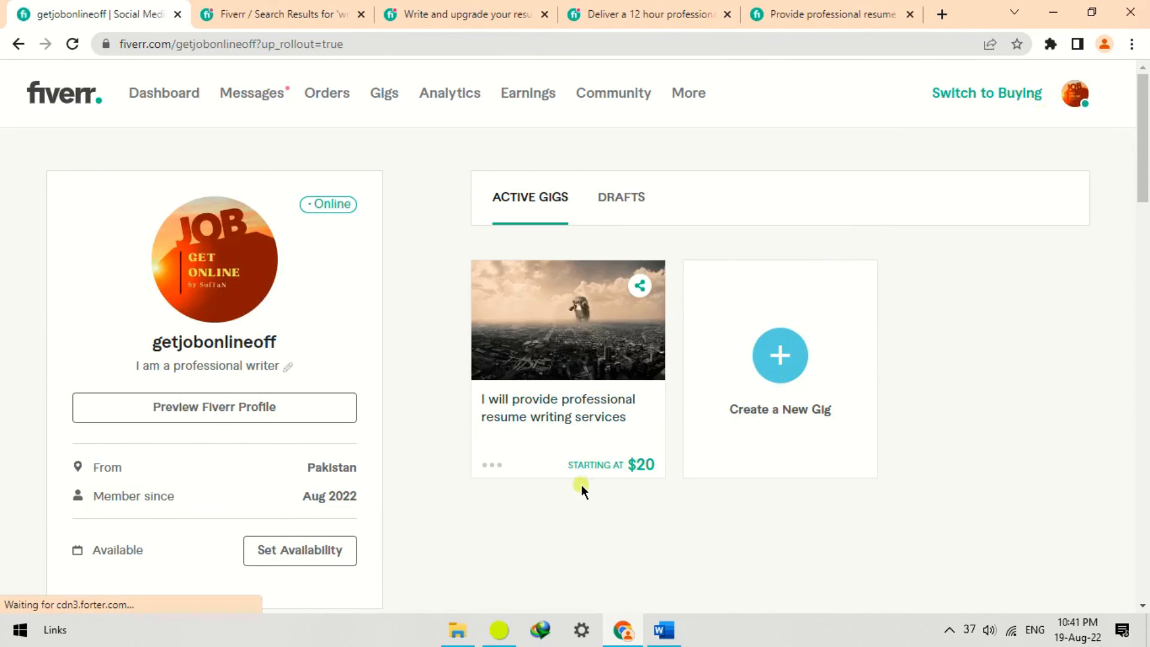
left_click(566, 418)
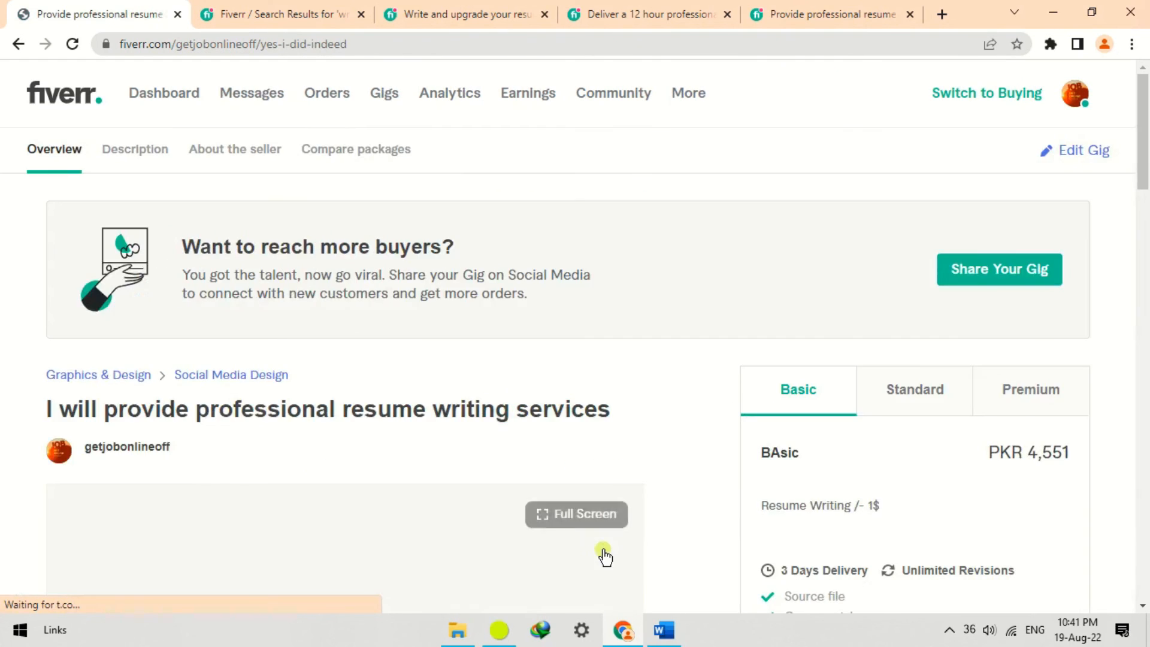
Compare the Standard, Premium and Basic packages on the published Gig's page, ending on Basic
scroll(622, 390, "down", 3)
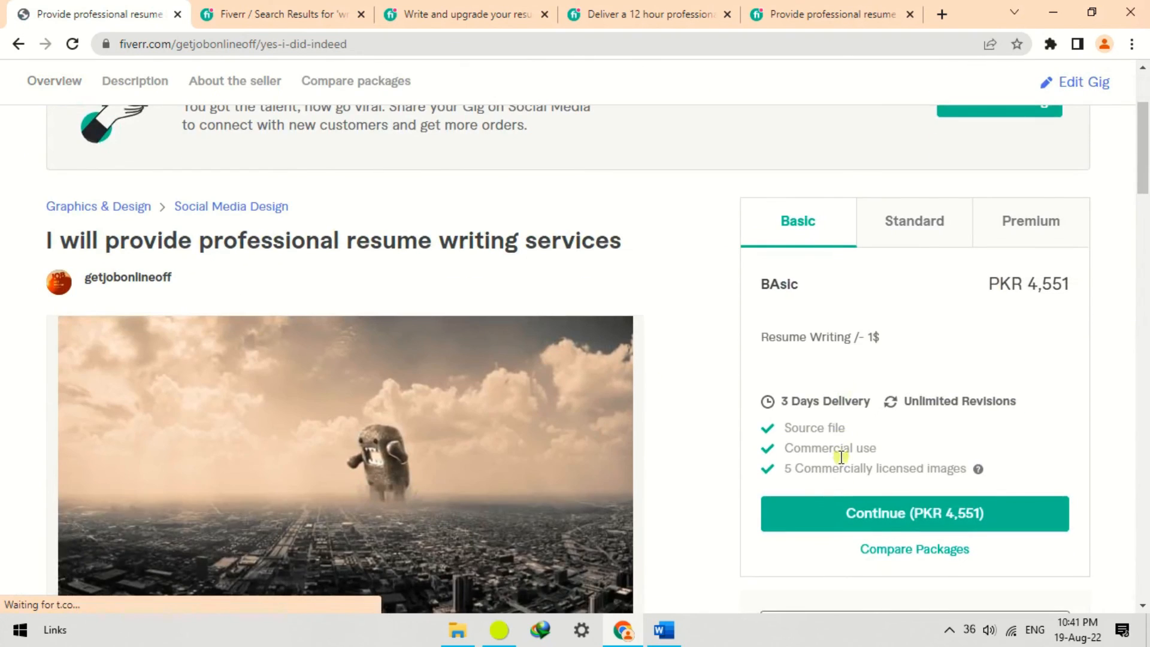
scroll(839, 454, "down", 1)
scroll(843, 465, "up", 1)
left_click(912, 239)
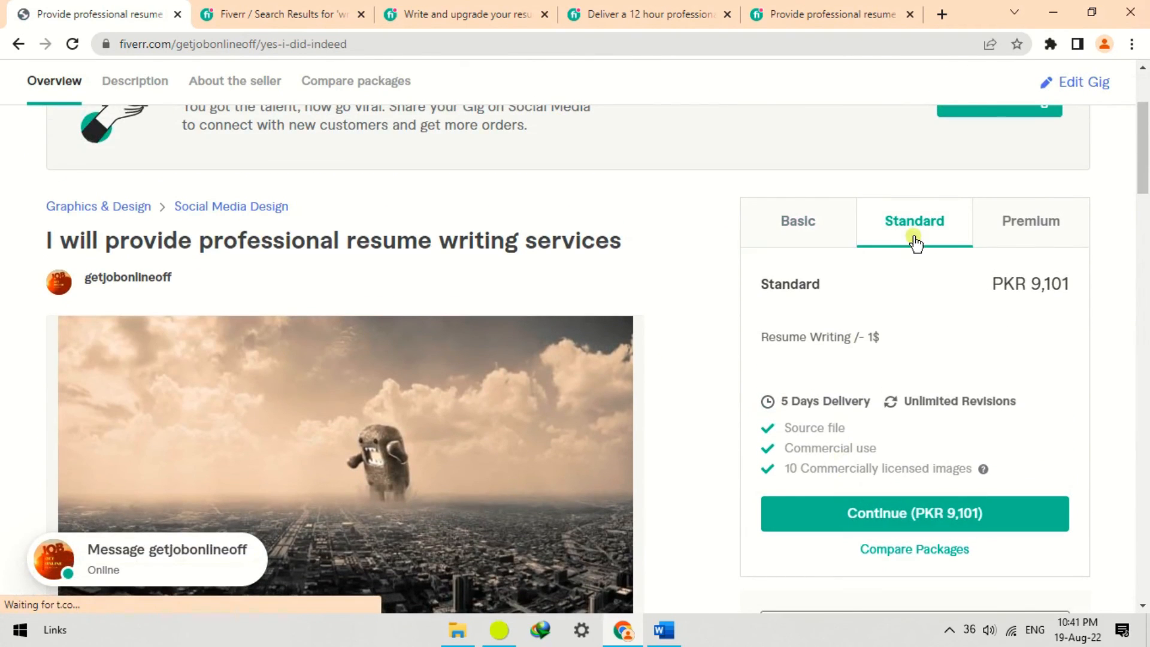
left_click(1039, 216)
left_click(832, 236)
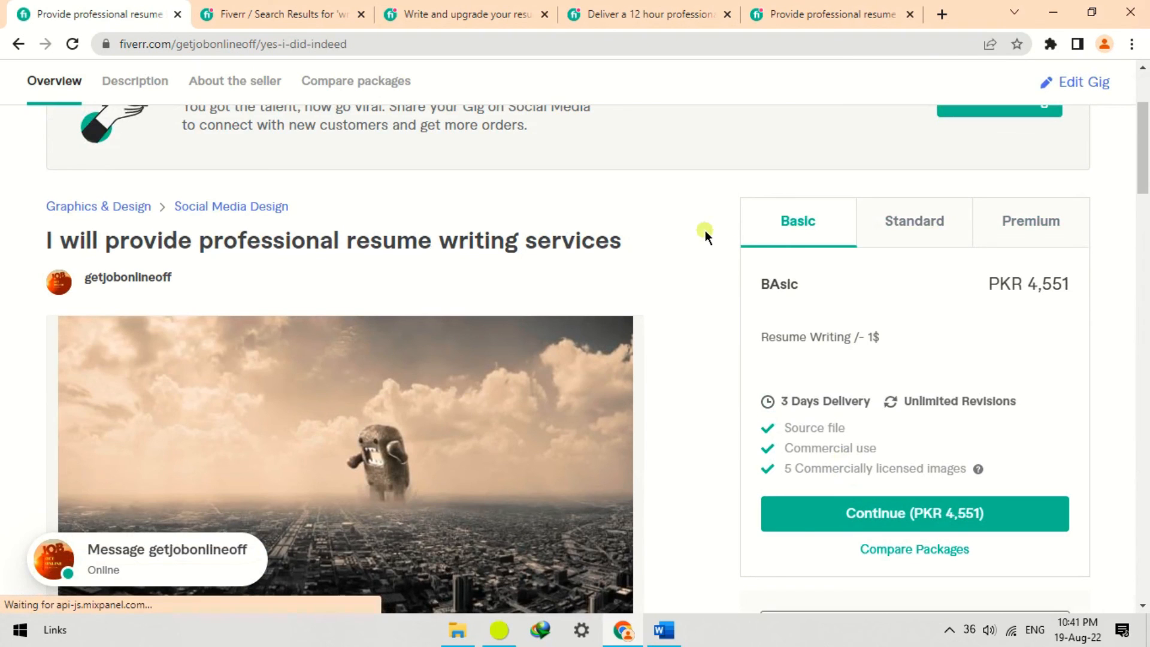
Read through the published Gig's About This Gig description, including the platform and image file format details, and return to the gallery image
scroll(706, 233, "down", 1)
scroll(686, 279, "down", 10)
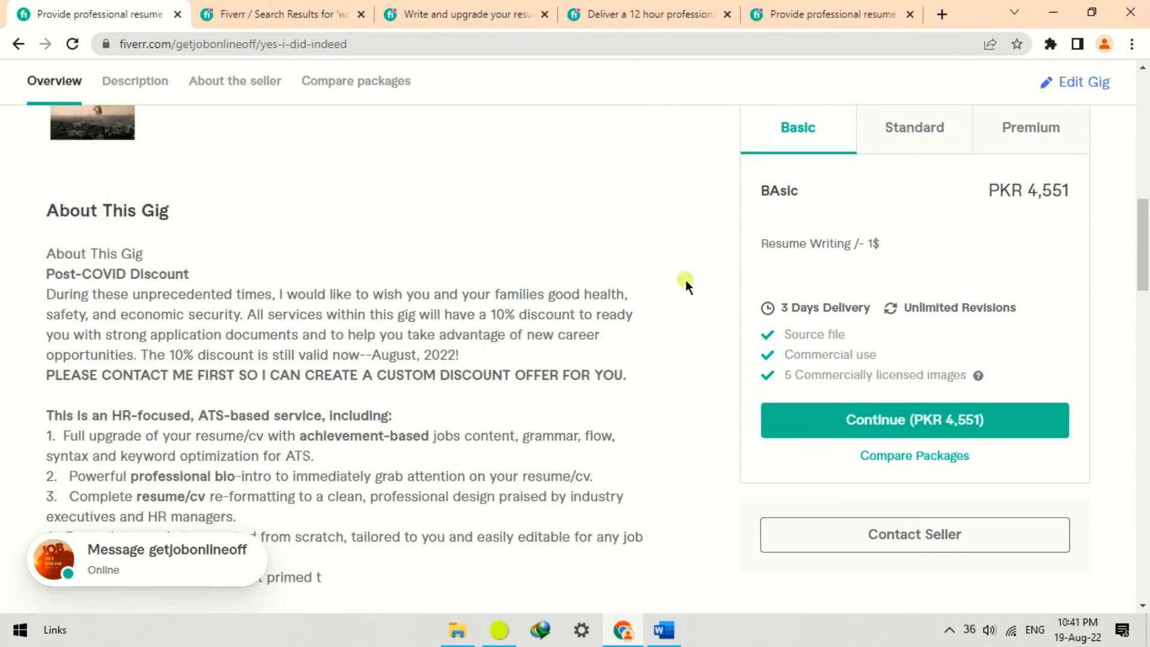
scroll(594, 380, "up", 4)
scroll(591, 379, "down", 2)
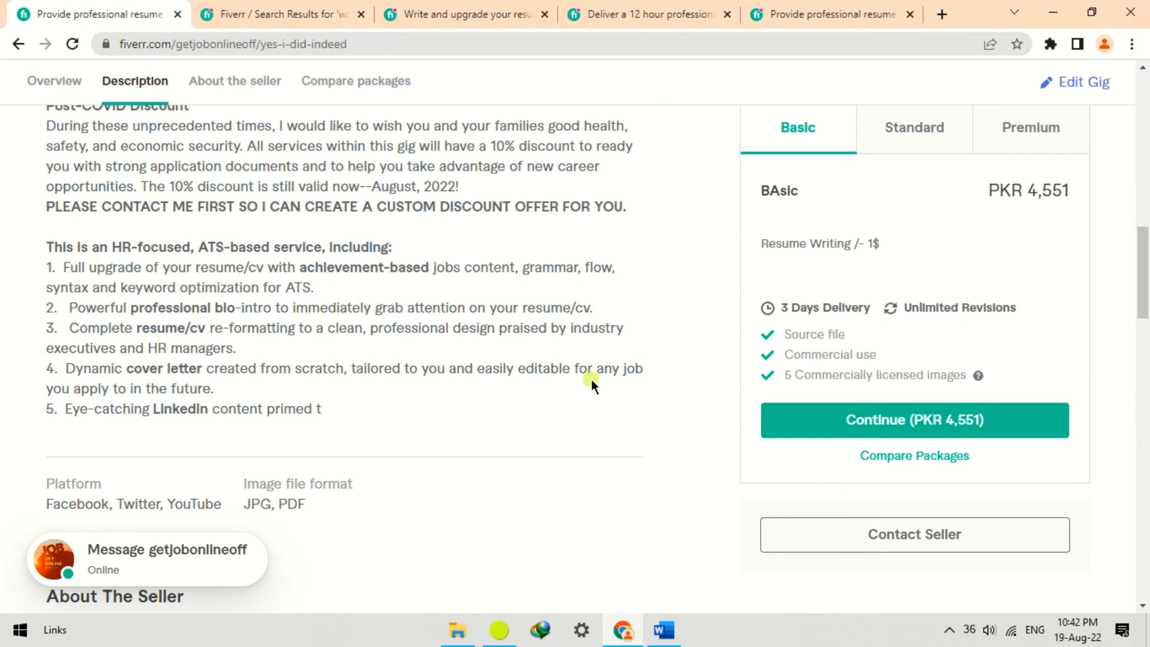
scroll(592, 381, "up", 10)
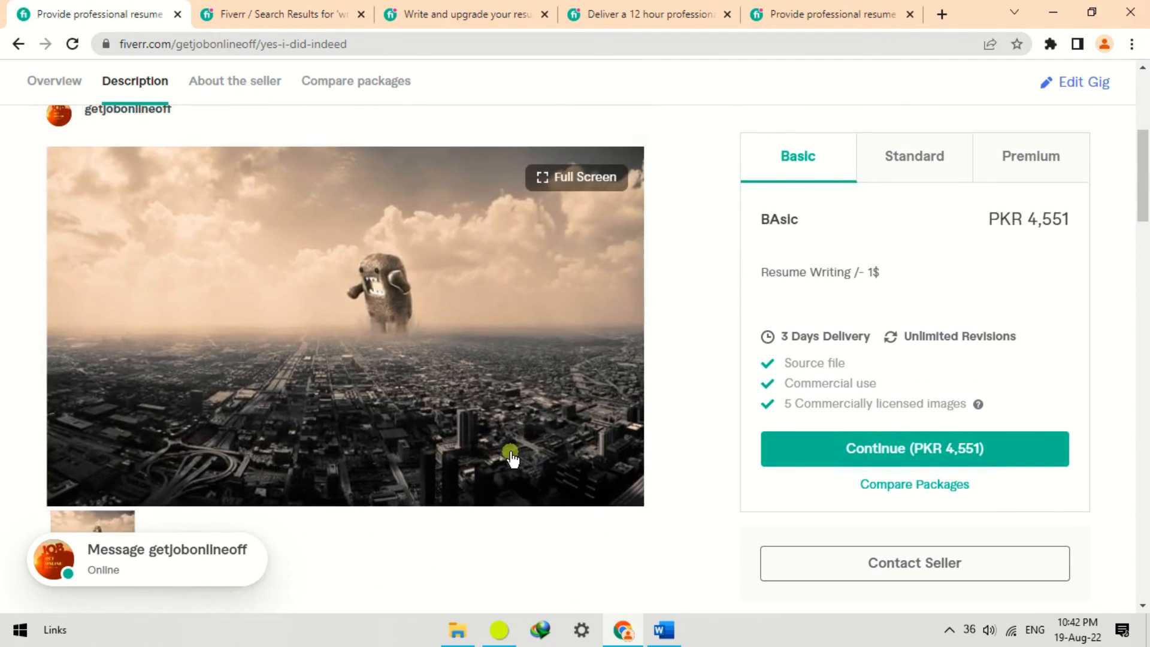
scroll(672, 399, "up", 1)
scroll(672, 401, "down", 3)
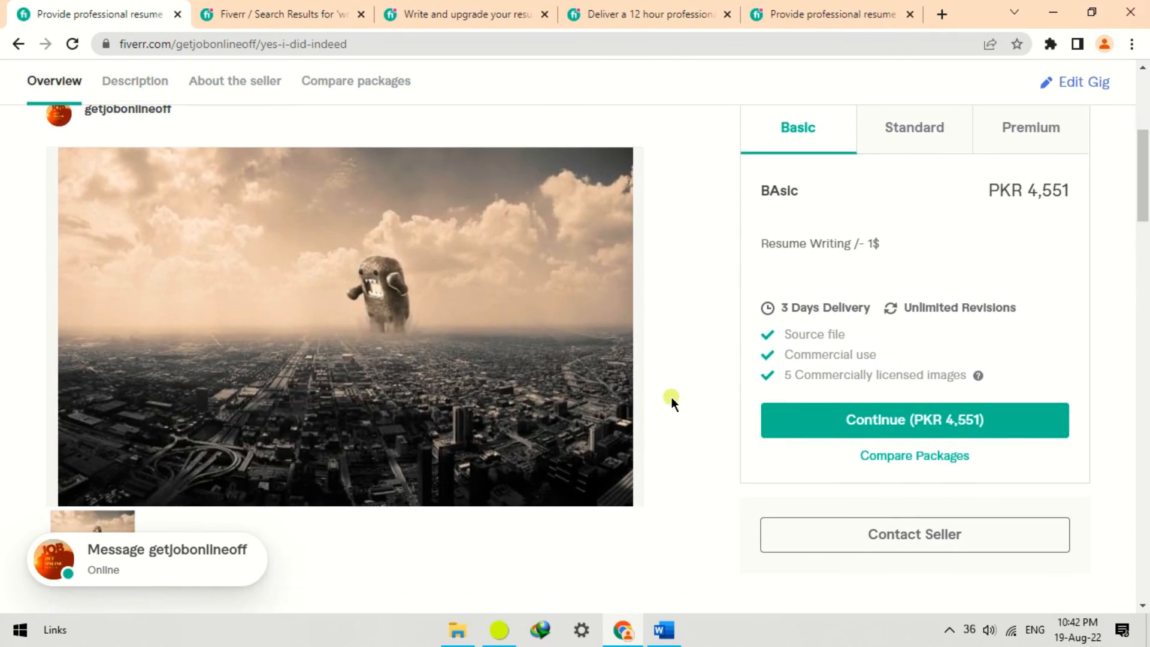
scroll(671, 396, "up", 2)
scroll(671, 397, "down", 3)
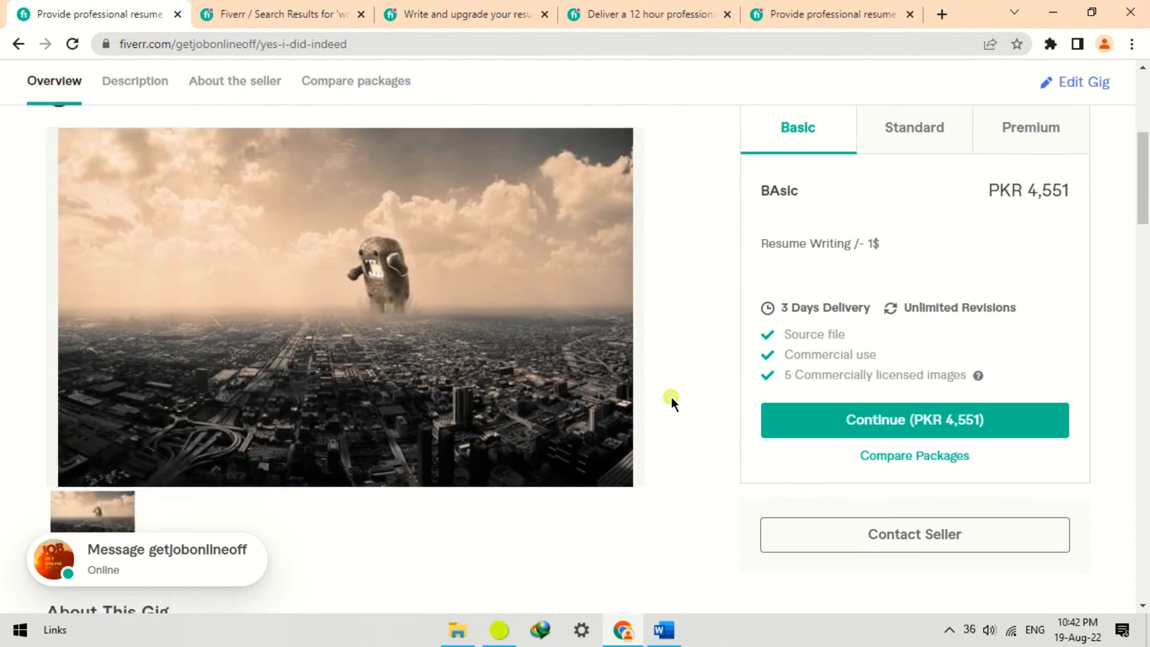
scroll(671, 397, "up", 3)
scroll(671, 397, "down", 2)
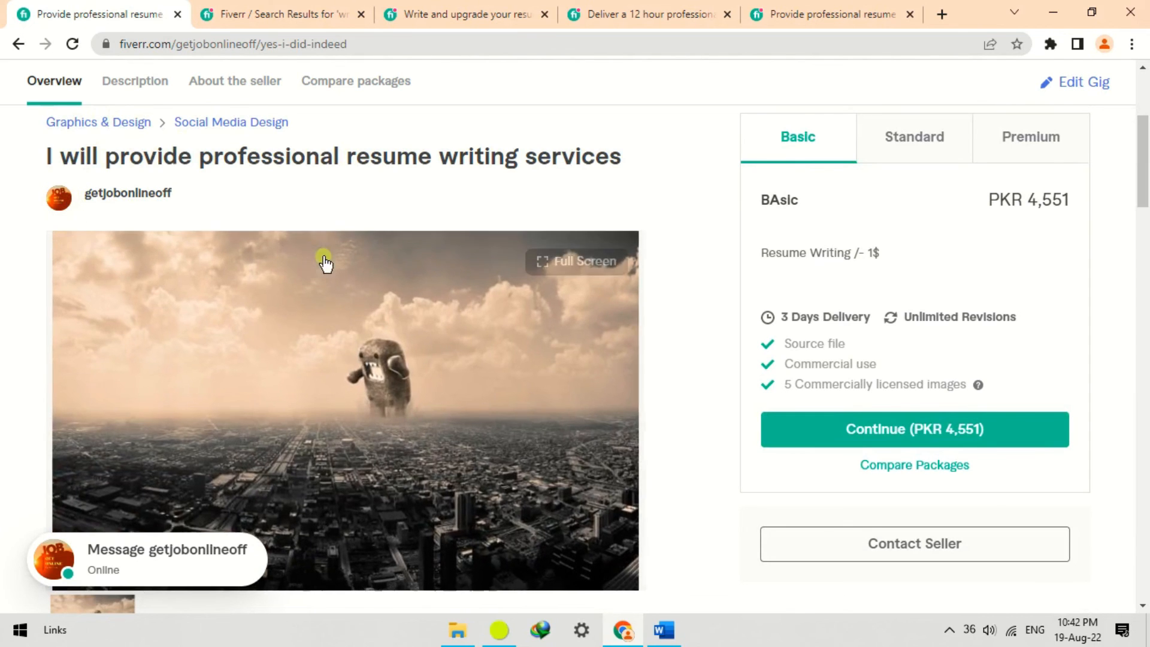
scroll(386, 451, "up", 4)
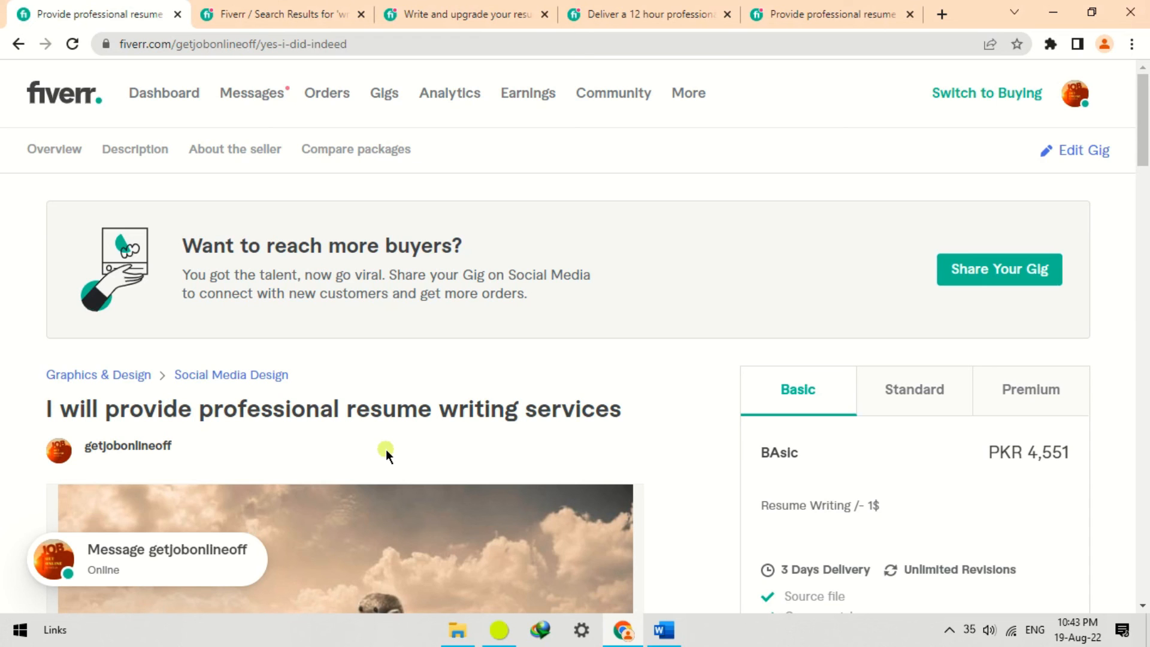
scroll(385, 449, "down", 5)
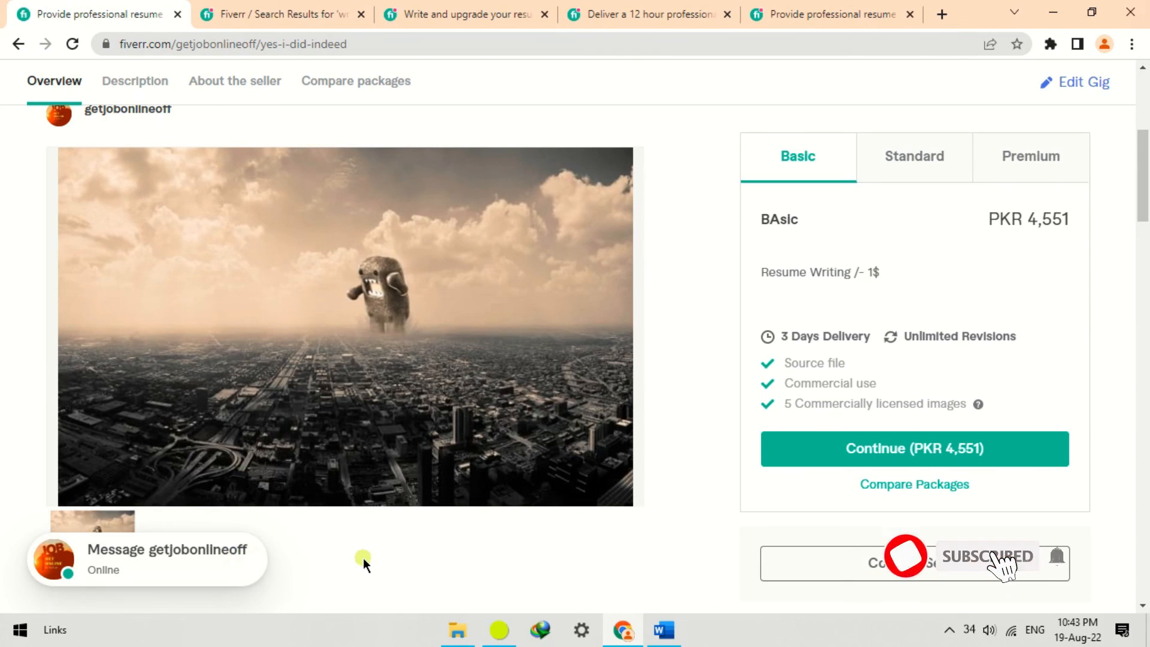
scroll(367, 559, "up", 4)
scroll(372, 567, "up", 1)
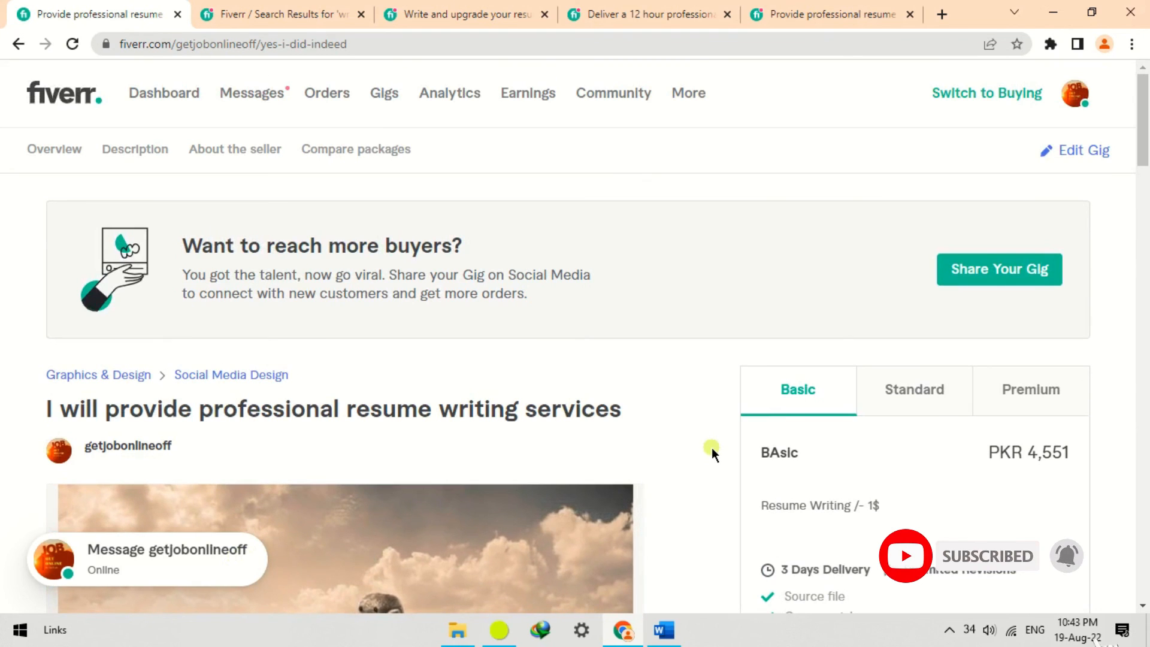
scroll(712, 447, "down", 5)
scroll(712, 448, "up", 5)
scroll(712, 448, "down", 1)
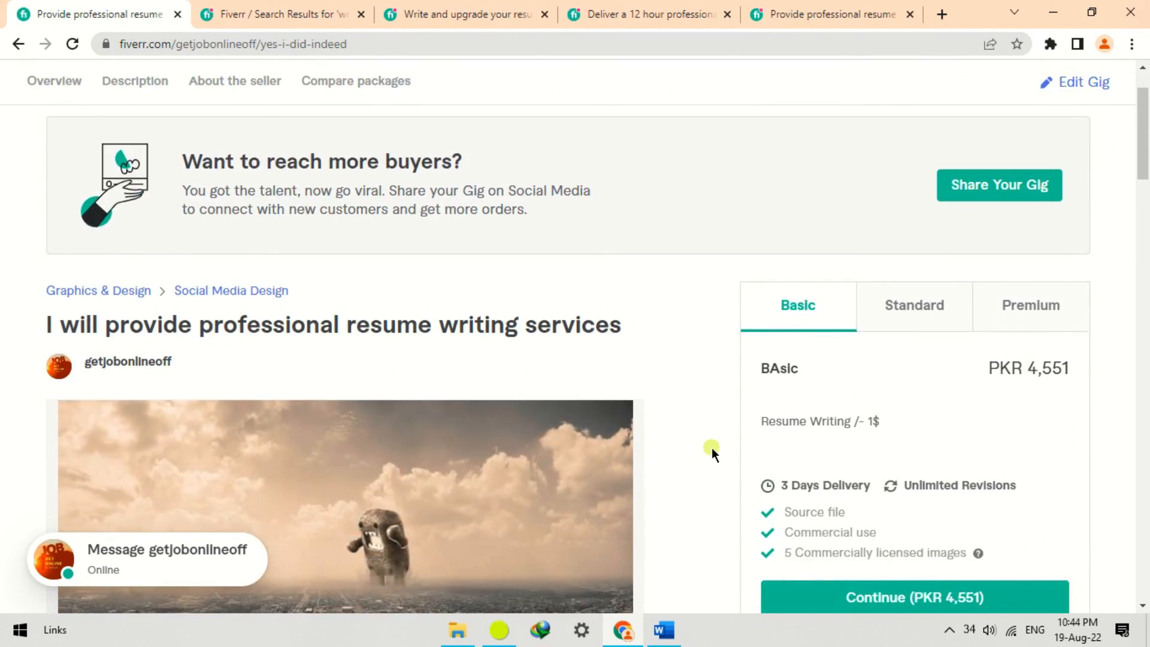